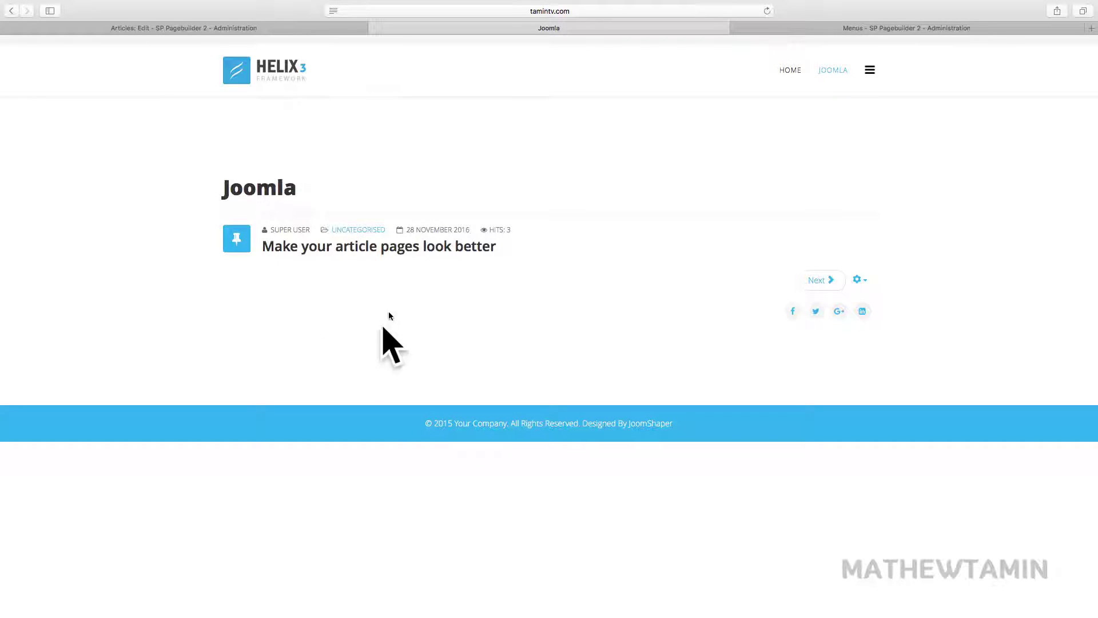
- Switch the article's content to SP Page Builder and delete the Animated Number addon from its row
left_click(171, 33)
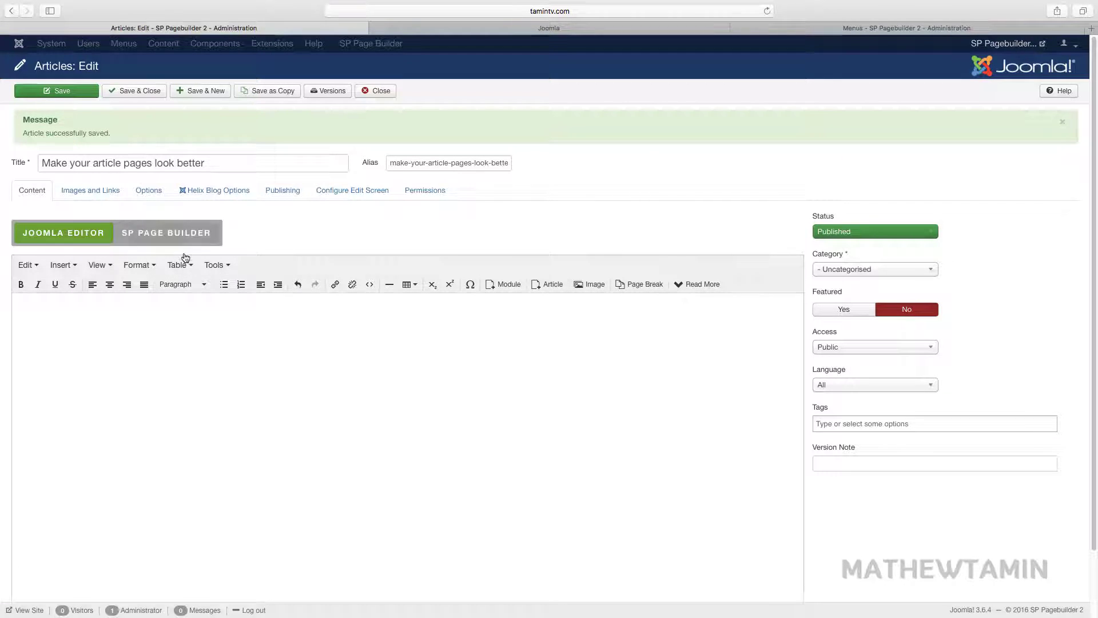
left_click(252, 376)
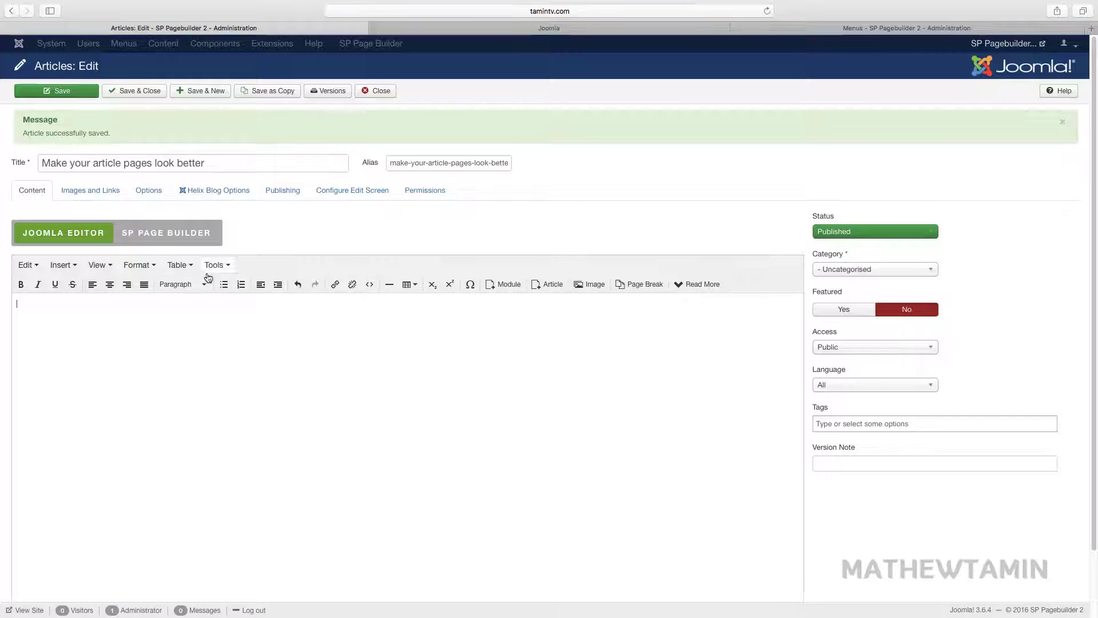
left_click(186, 238)
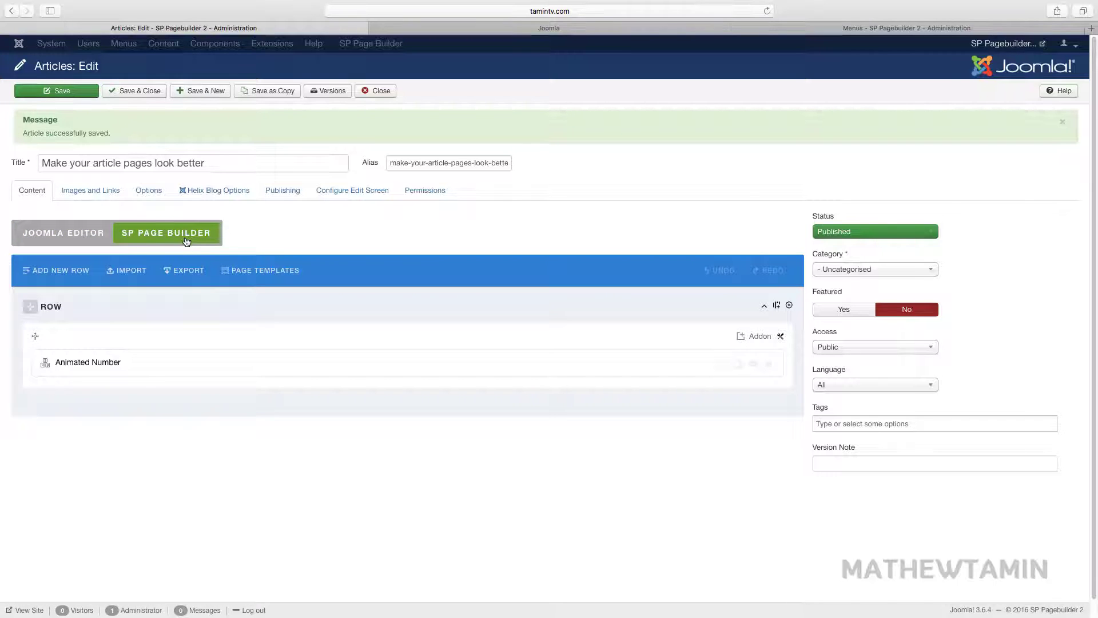
left_click(768, 364)
left_click(654, 326)
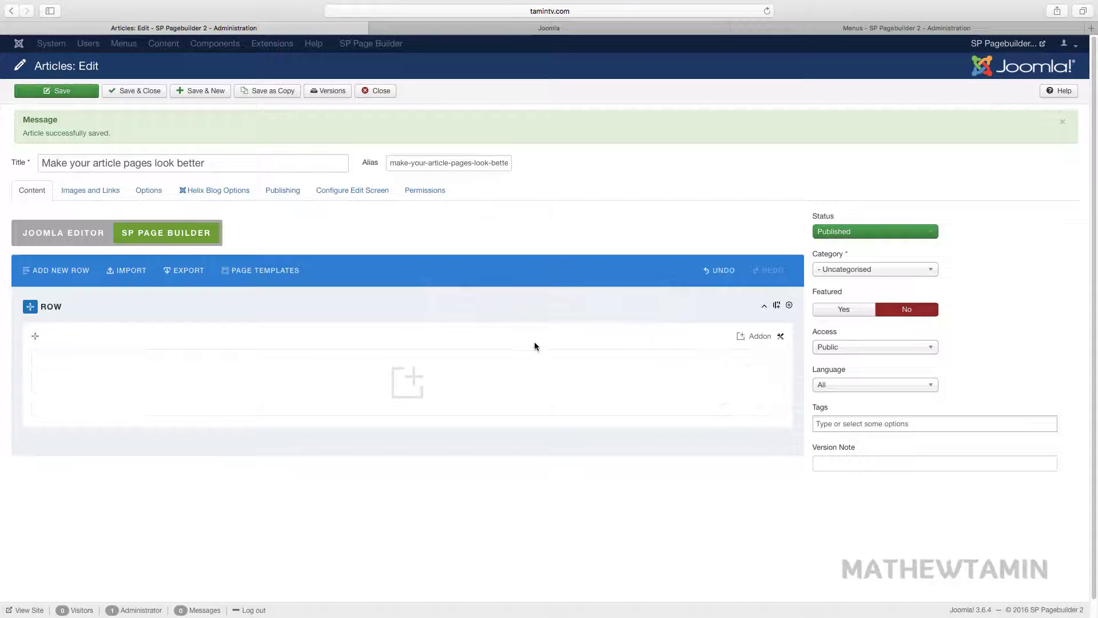
- Load the Corporate page template into the article and save the article
left_click(546, 28)
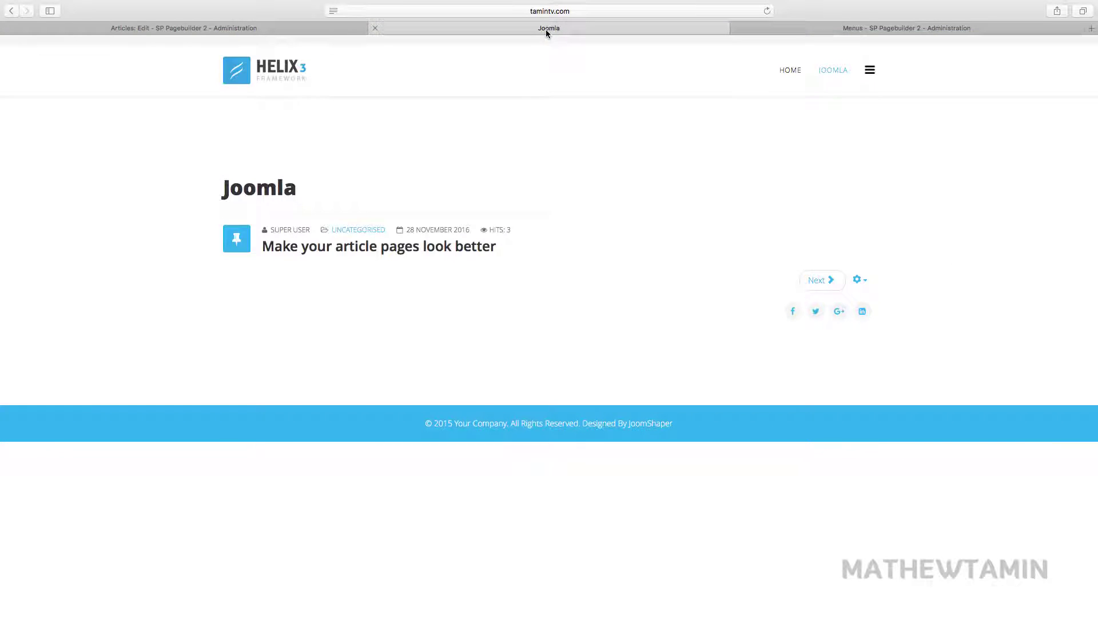
left_click(311, 29)
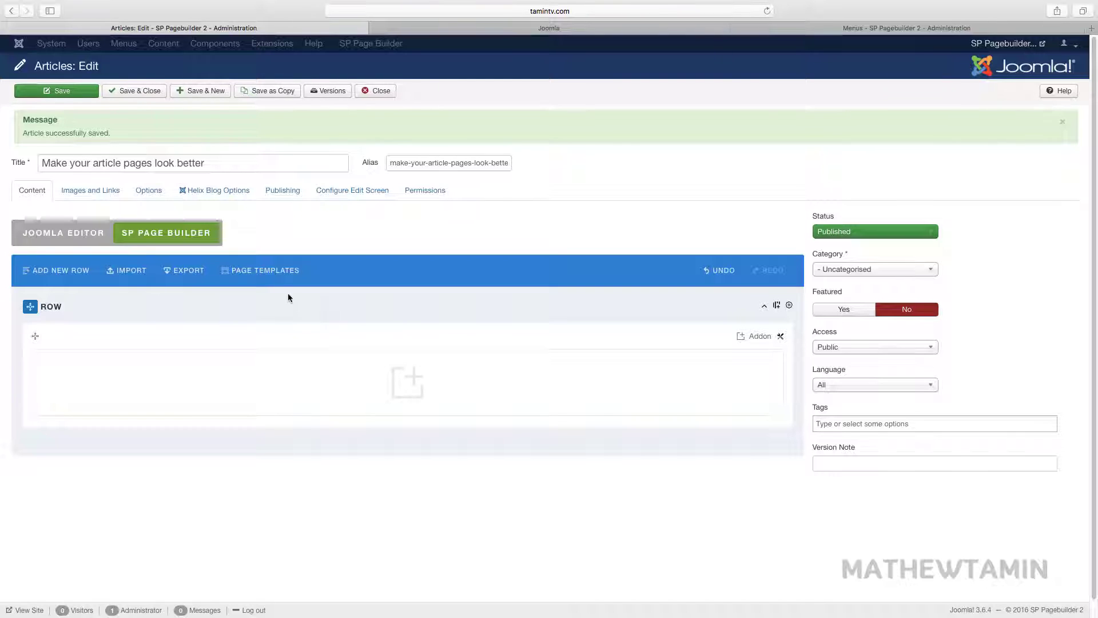
left_click(265, 270)
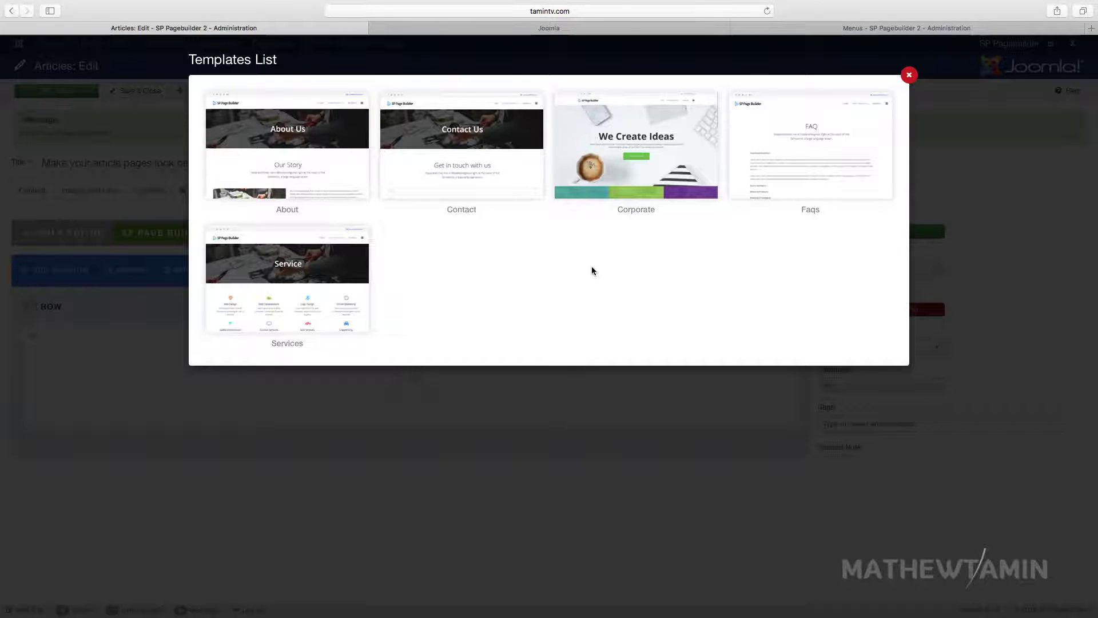
mouse_move(638, 163)
left_click(639, 150)
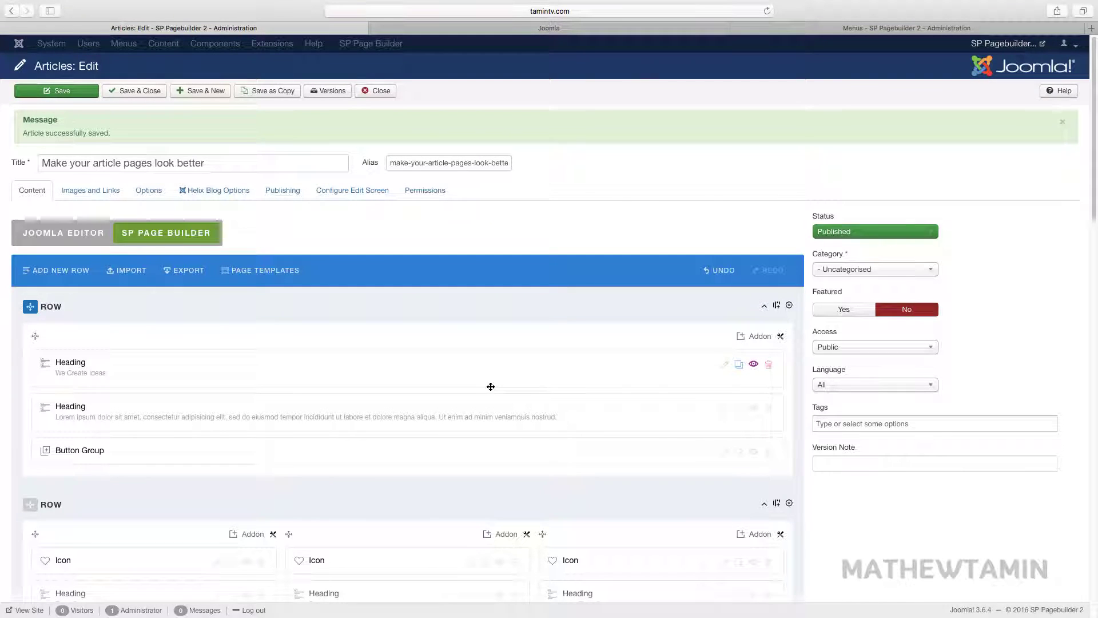
left_click(79, 95)
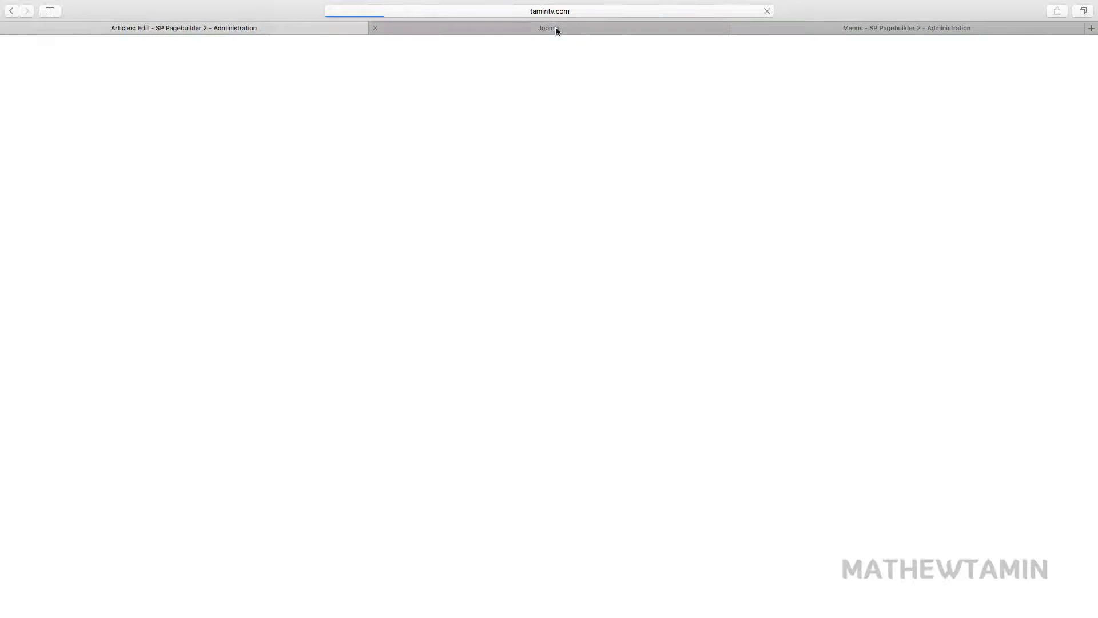
- Reload the published Joomla article page and examine the Corporate layout's sections down to the footer
left_click(555, 27)
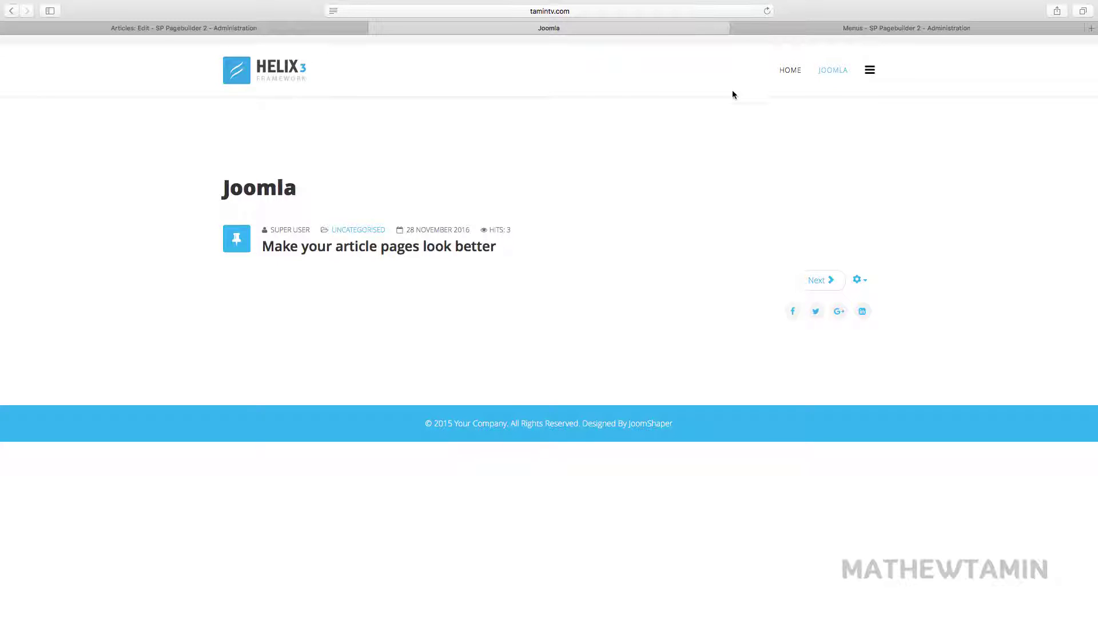
left_click(767, 11)
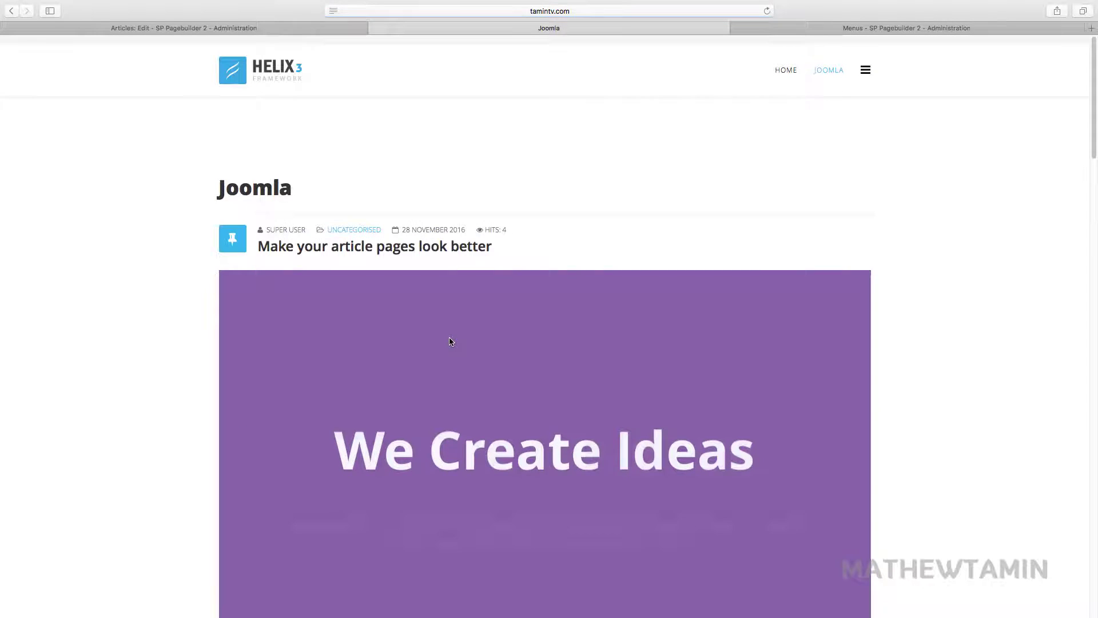
scroll(450, 342, "down", 6)
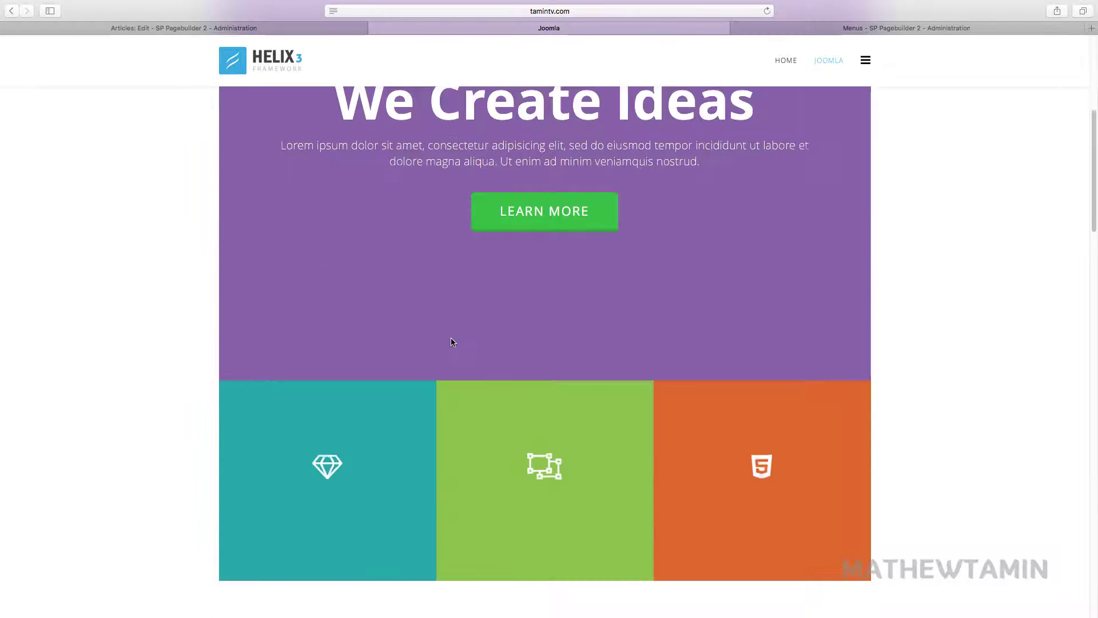
scroll(452, 342, "down", 1)
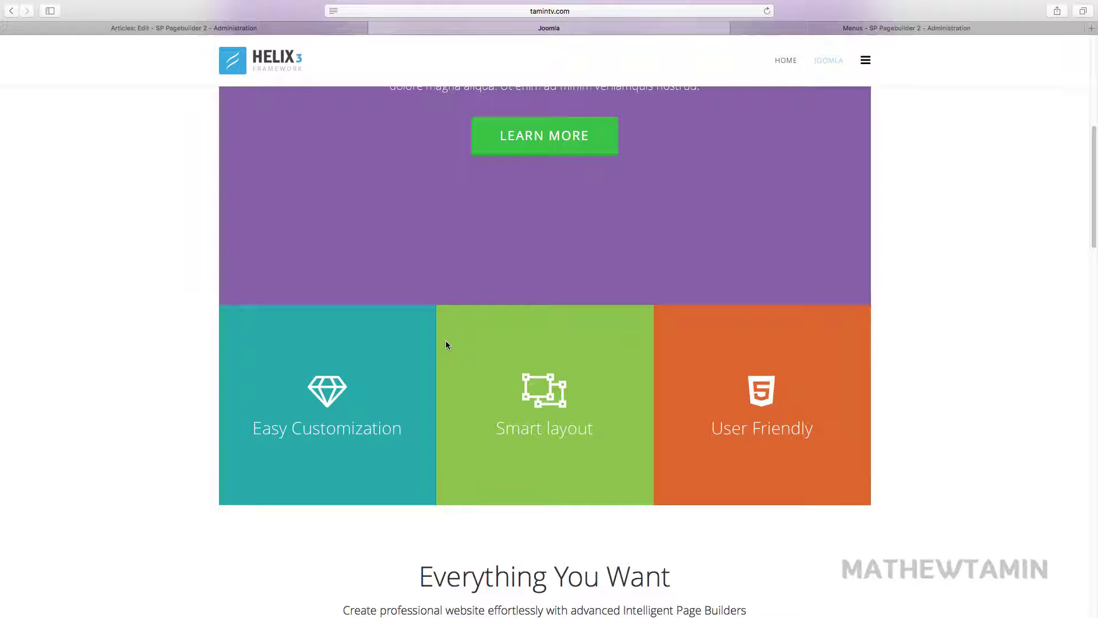
scroll(446, 344, "down", 6)
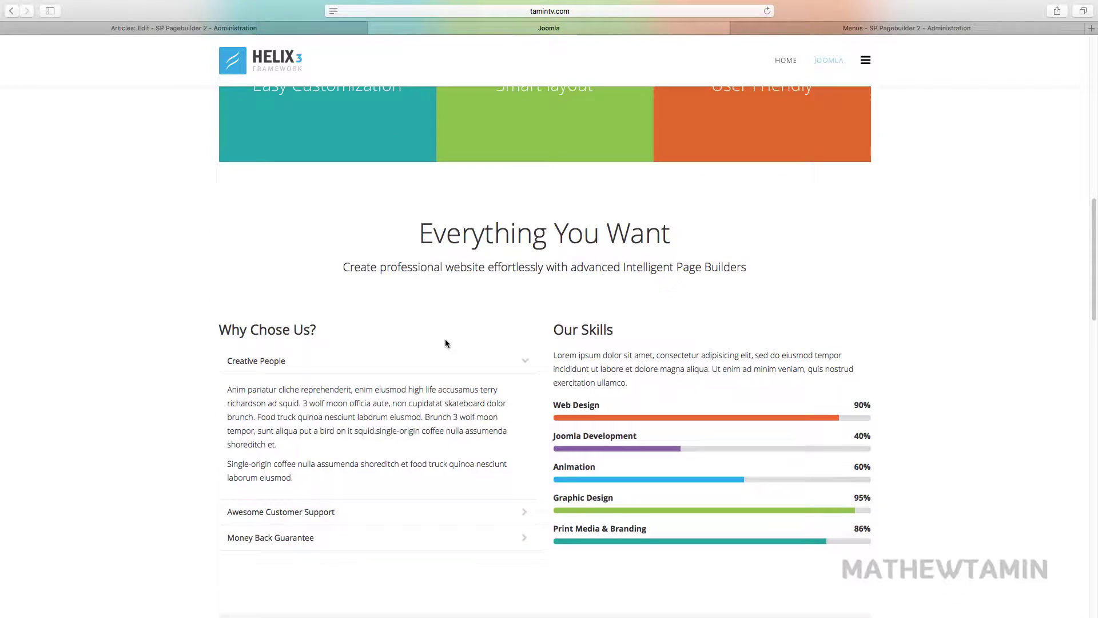
scroll(447, 343, "down", 3)
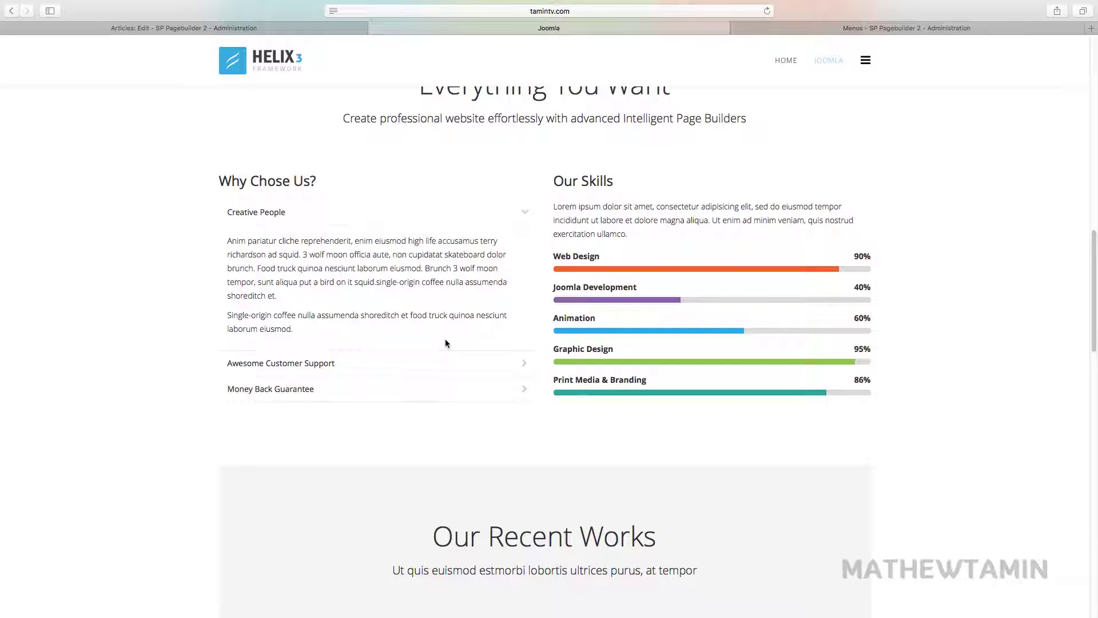
scroll(447, 343, "down", 3)
scroll(403, 355, "down", 3)
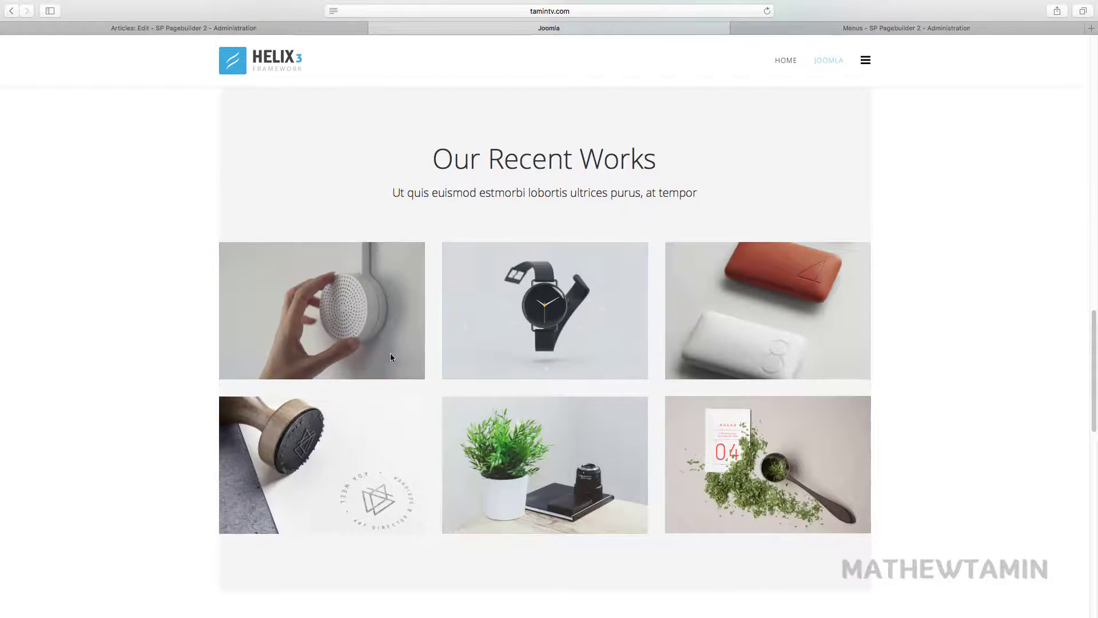
scroll(721, 343, "down", 3)
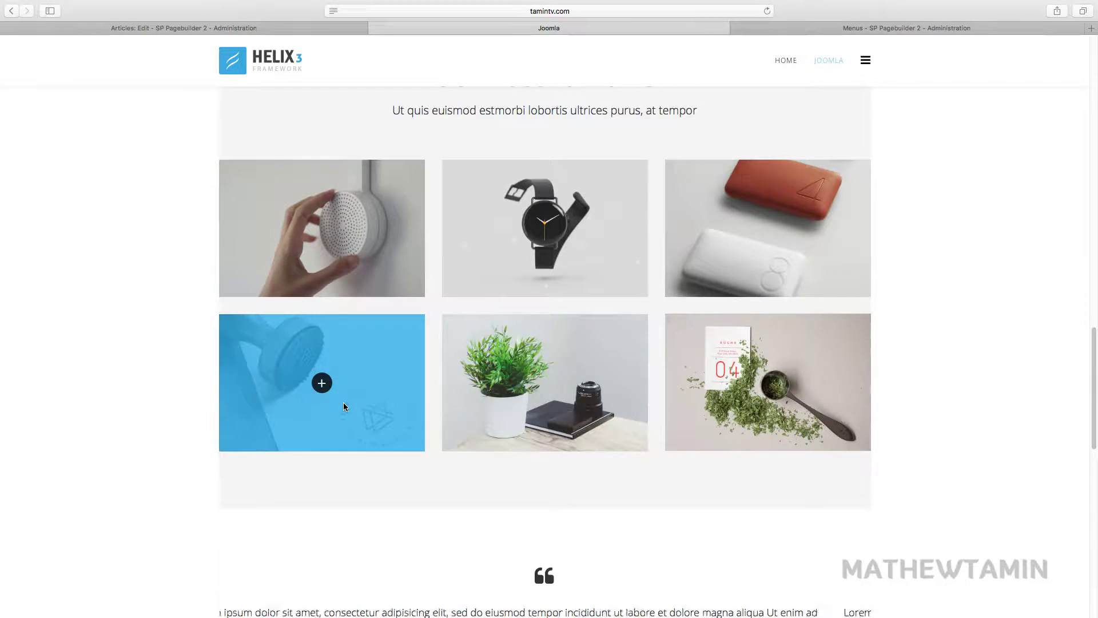
scroll(343, 403, "down", 5)
scroll(430, 435, "down", 10)
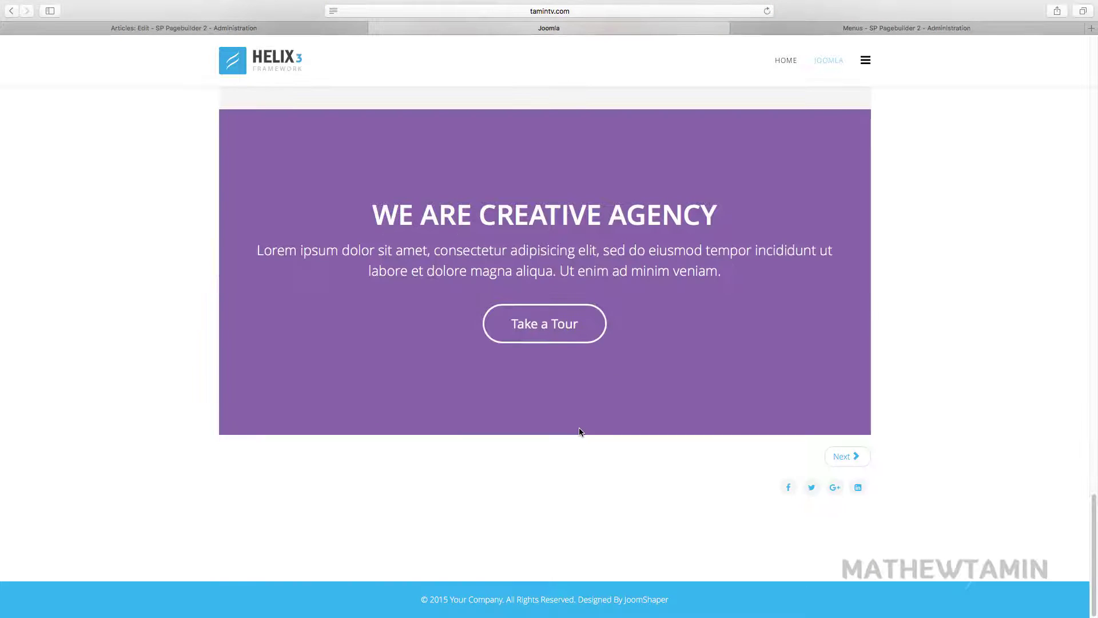
scroll(562, 429, "up", 15)
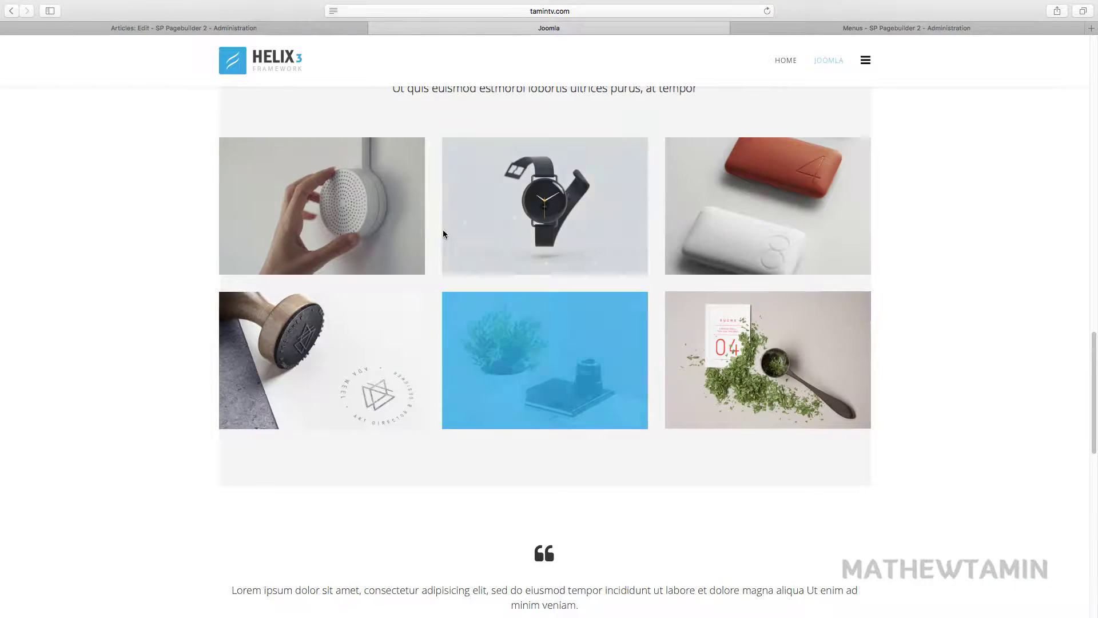
- Replace the article's layout with the Services page template, save it, and check the reloaded published page
left_click(314, 27)
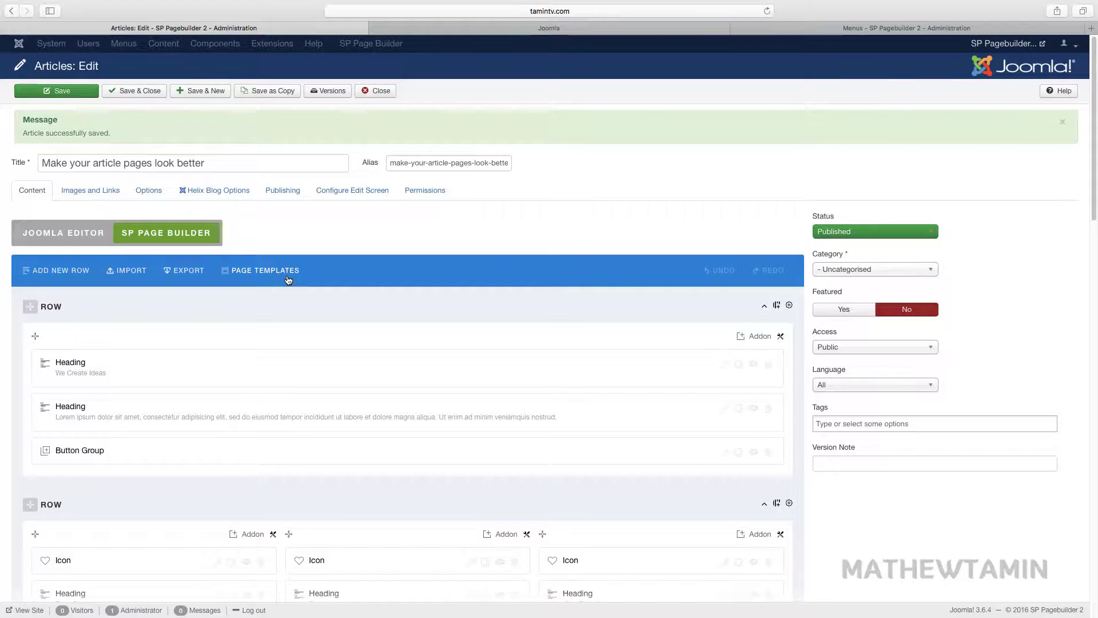
left_click(287, 281)
left_click(292, 282)
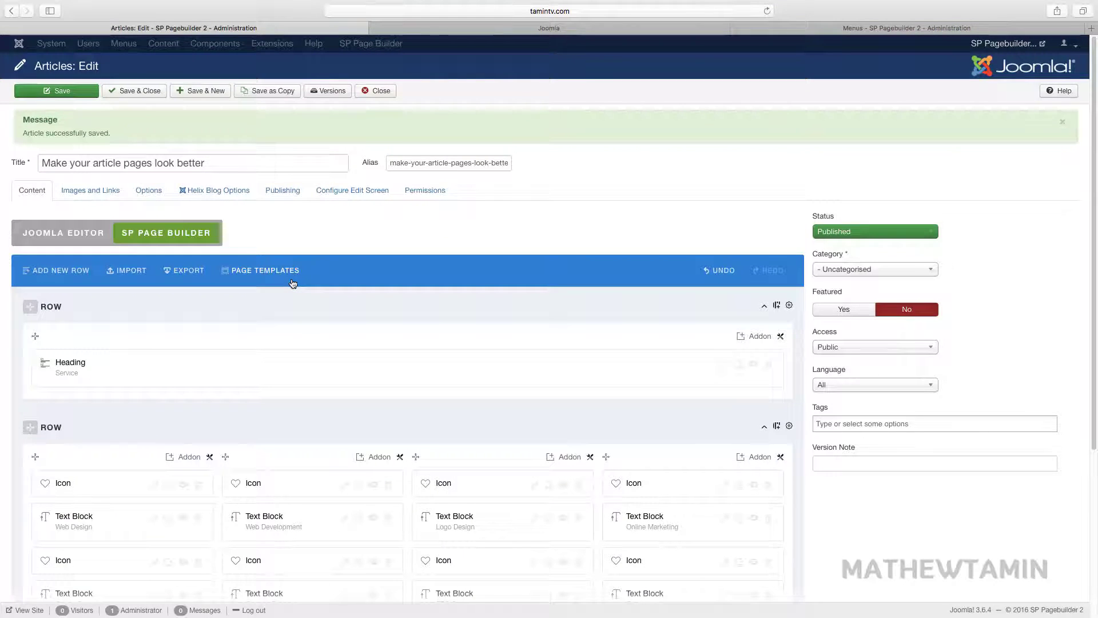
left_click(562, 29)
left_click(767, 11)
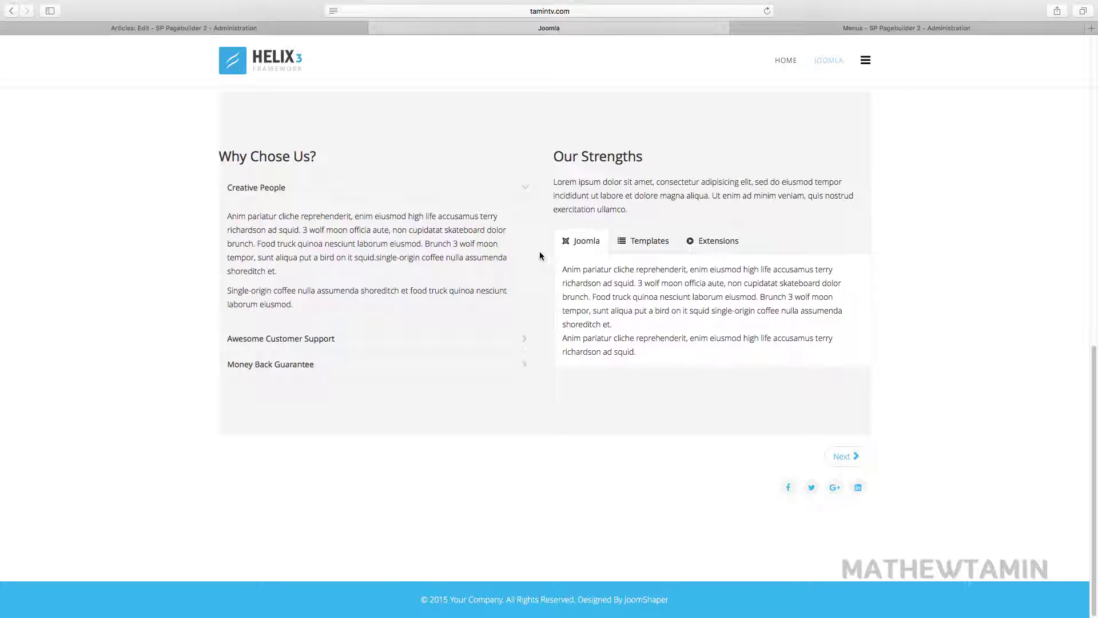
- Replace the article's layout with the About page template and save the article
left_click(331, 32)
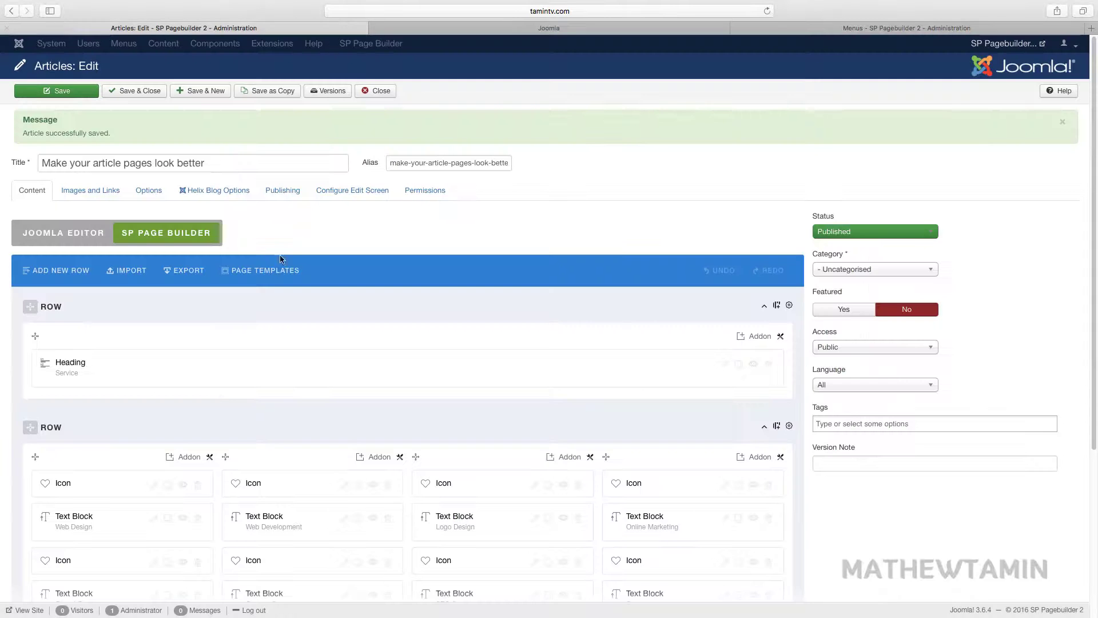
left_click(237, 270)
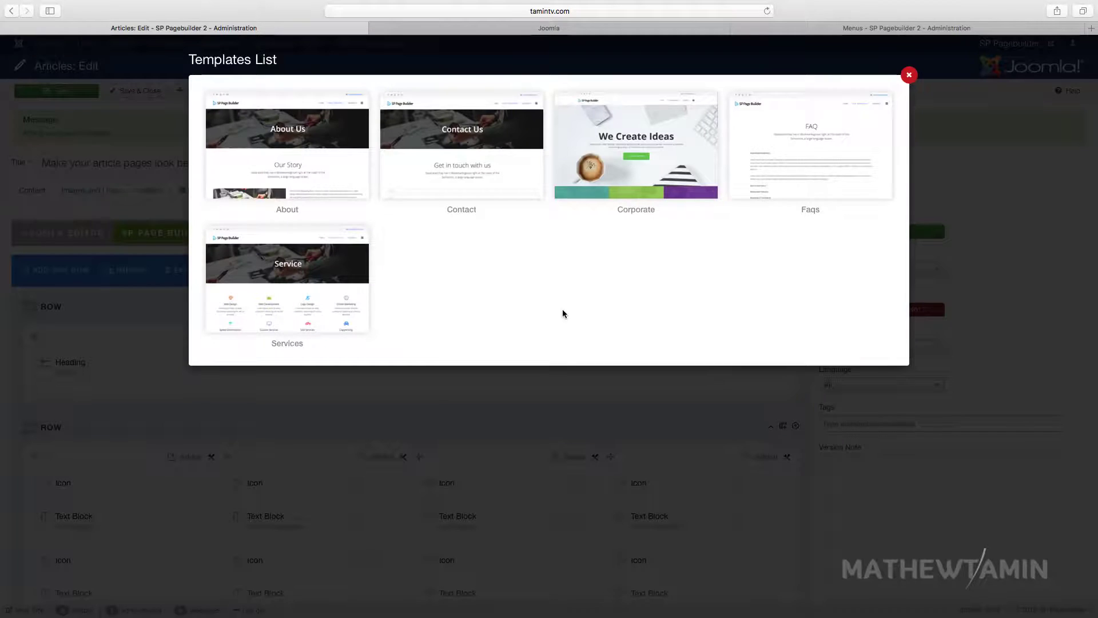
left_click(295, 150)
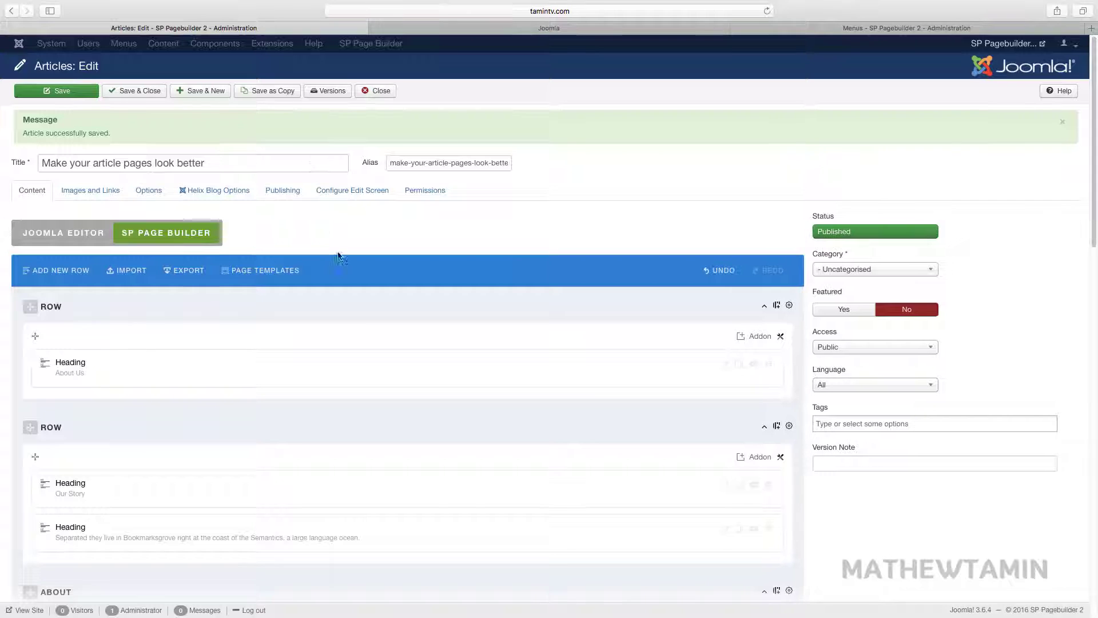
left_click(57, 90)
- Reload the published article page and examine the About layout's story, skills and team sections
left_click(536, 30)
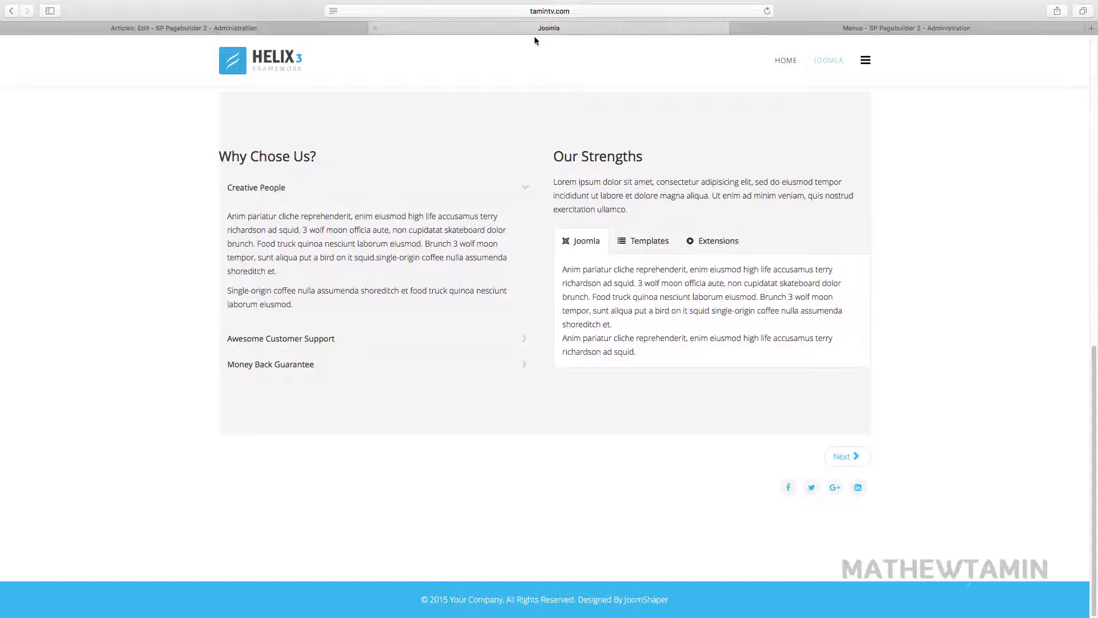
left_click(767, 12)
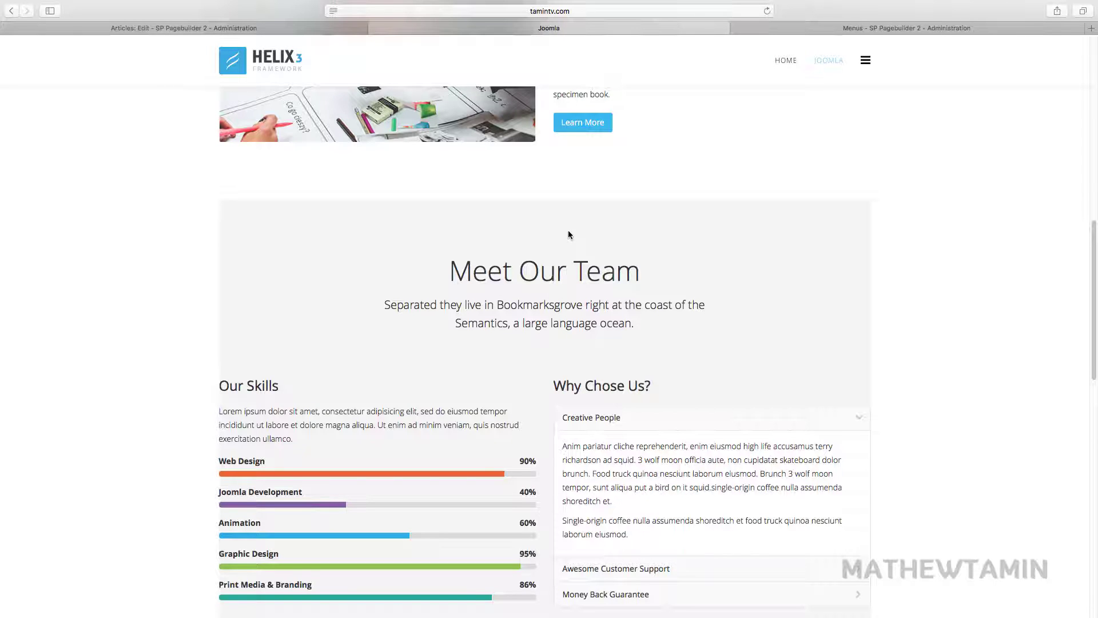
scroll(569, 235, "down", 10)
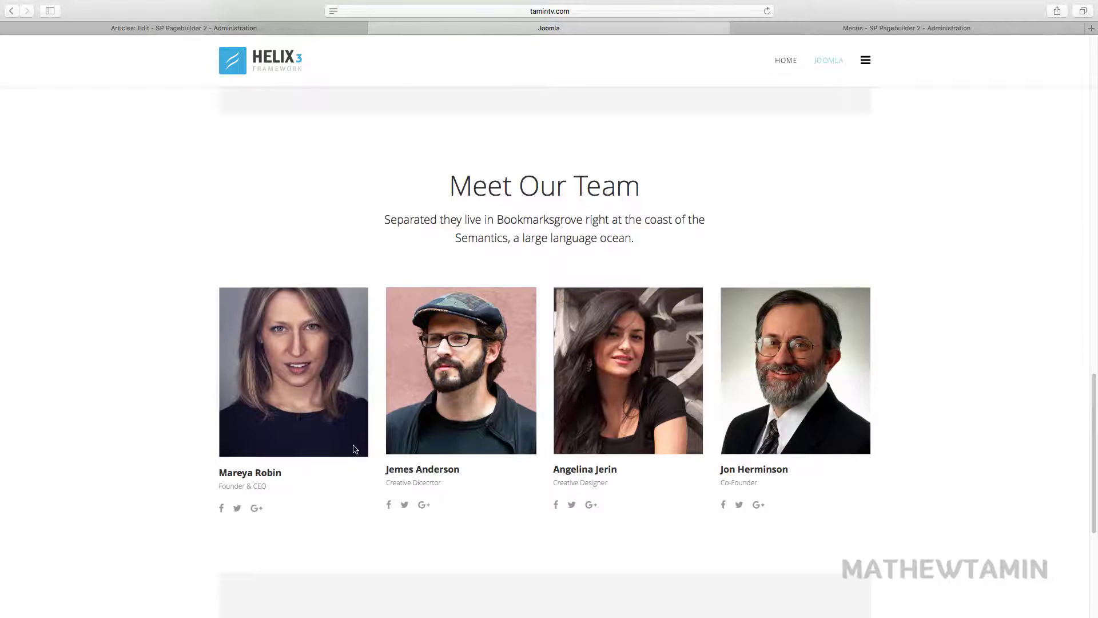
scroll(355, 446, "up", 6)
scroll(352, 437, "up", 6)
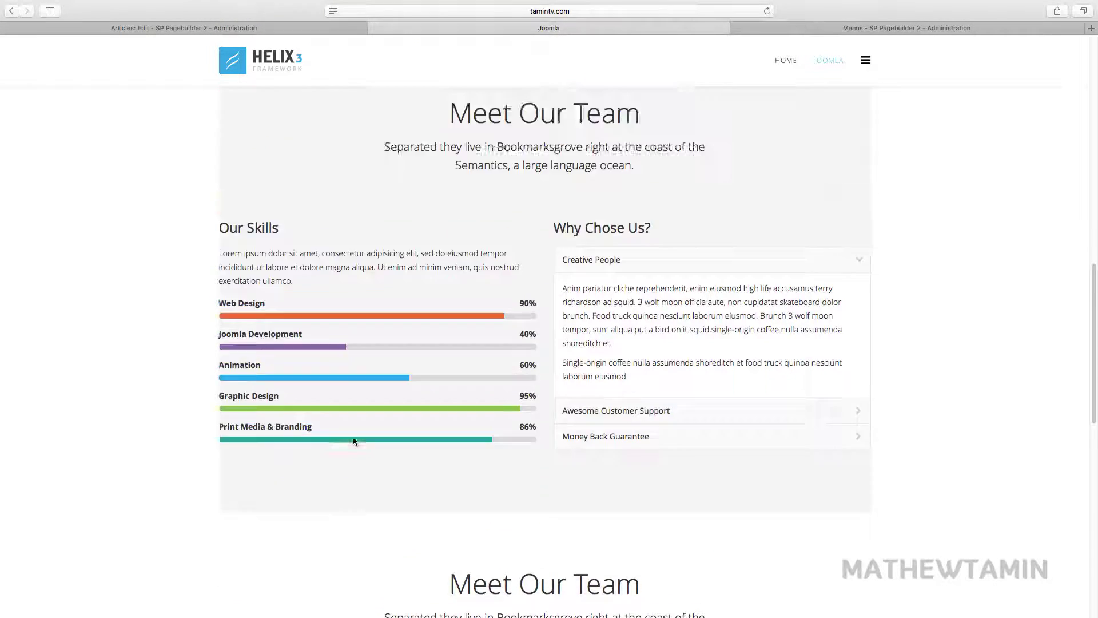
scroll(353, 439, "up", 3)
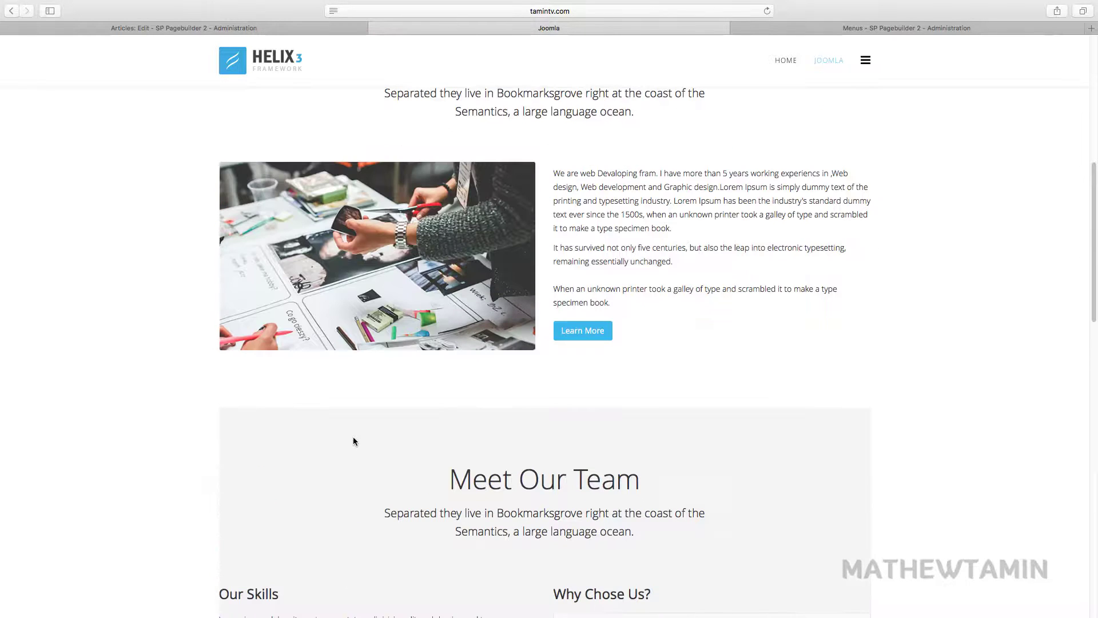
scroll(544, 385, "up", 1)
scroll(588, 338, "up", 8)
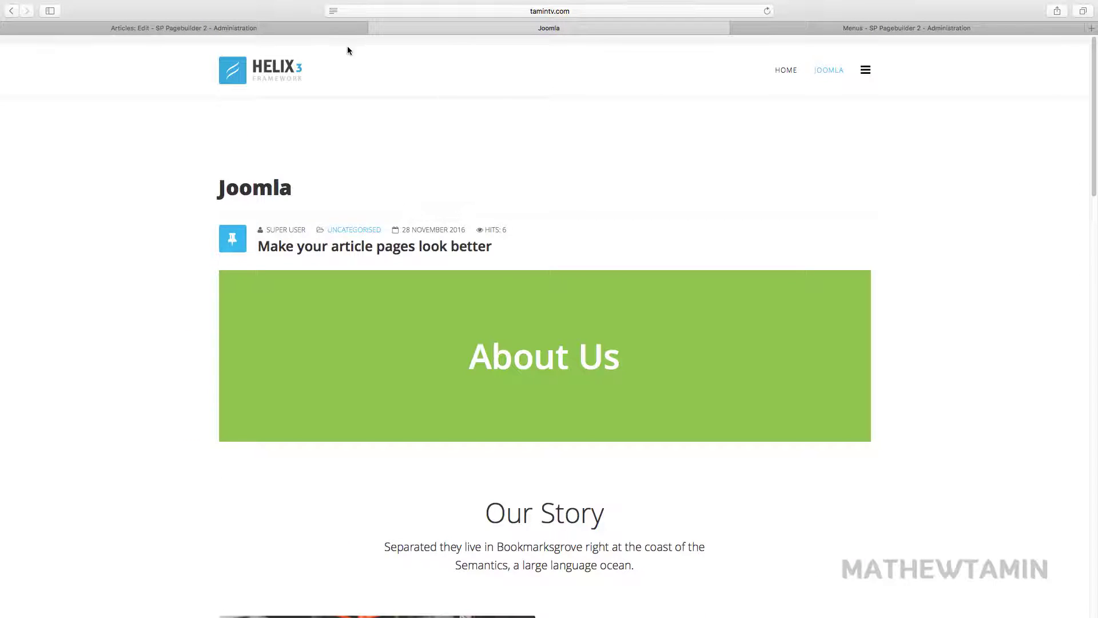
- Return to the article editor and look through the About layout's rows and addons
left_click(318, 28)
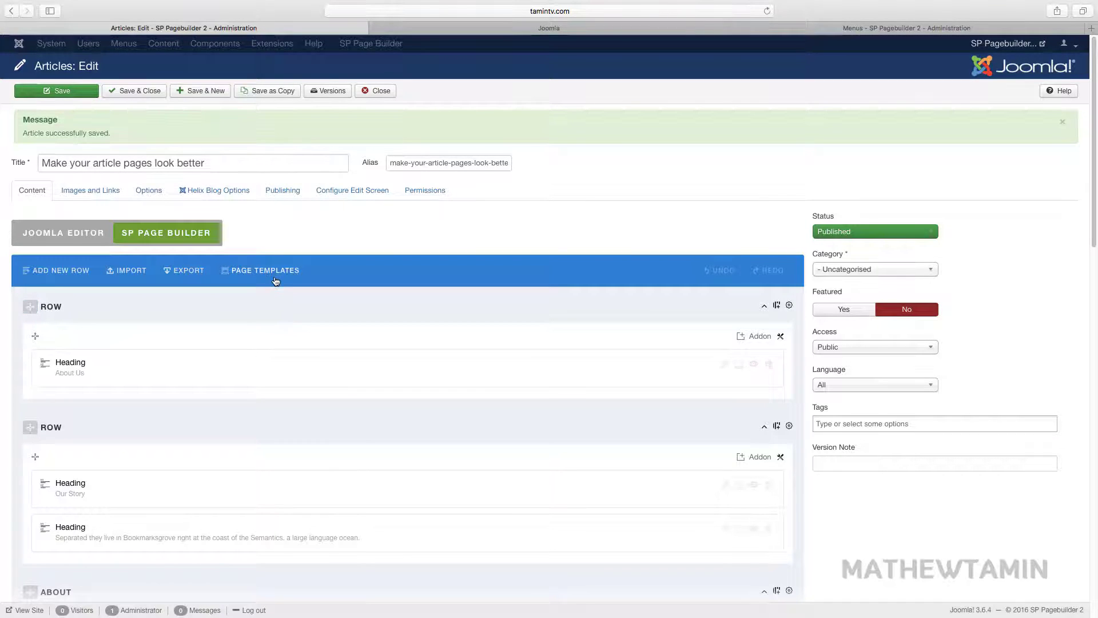
scroll(423, 373, "down", 4)
scroll(423, 378, "down", 8)
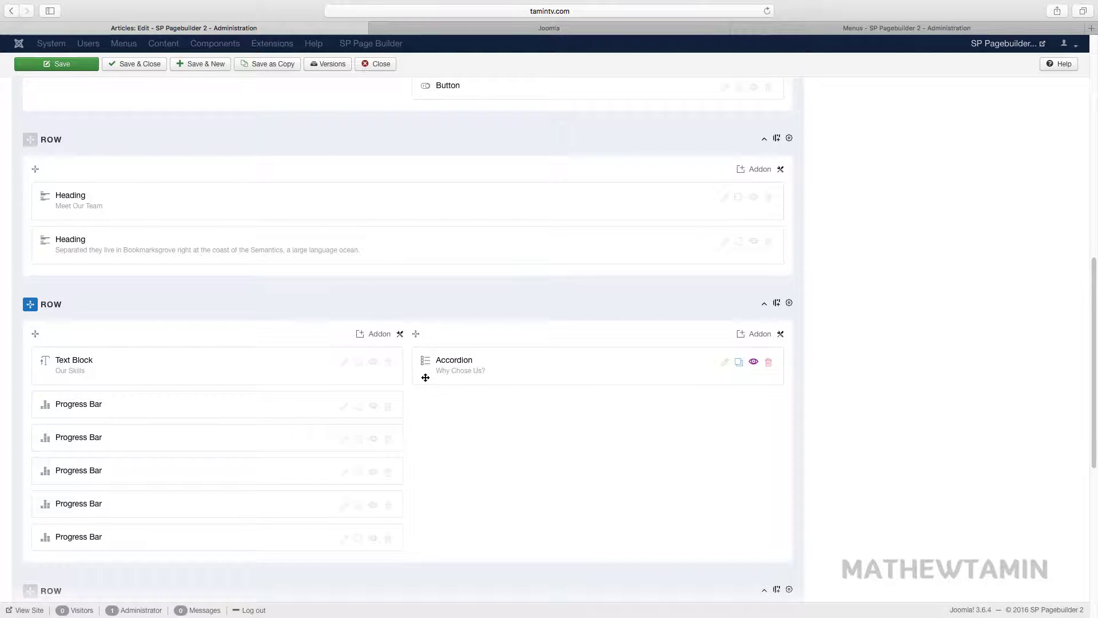
scroll(425, 377, "up", 12)
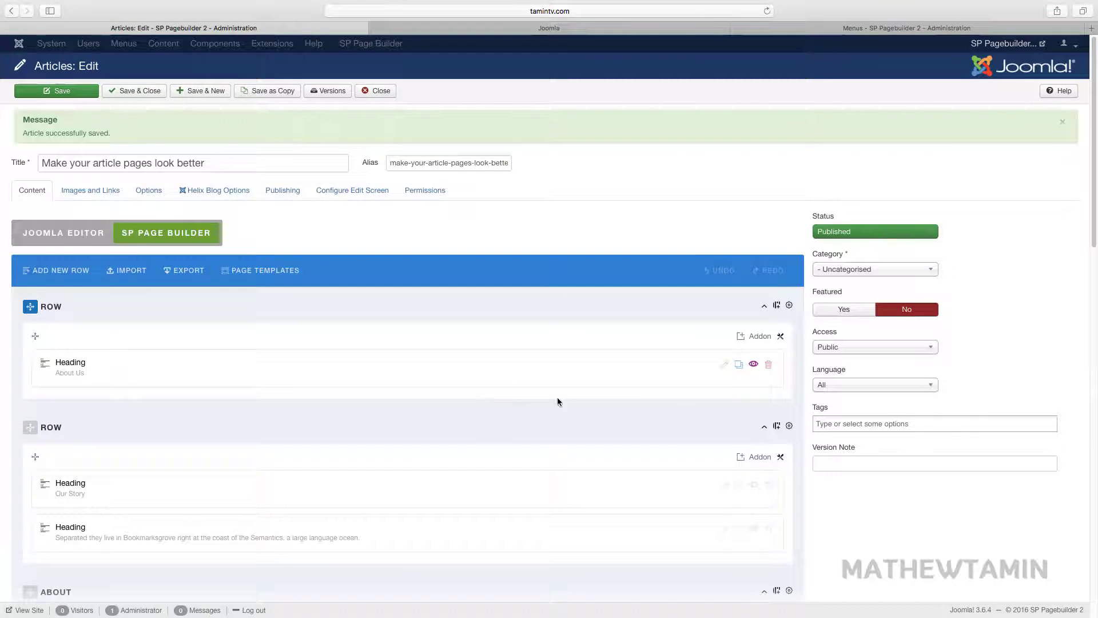
- Examine the About Us heading addon's settings, including its HTML element and font style options, without changing them
left_click(725, 364)
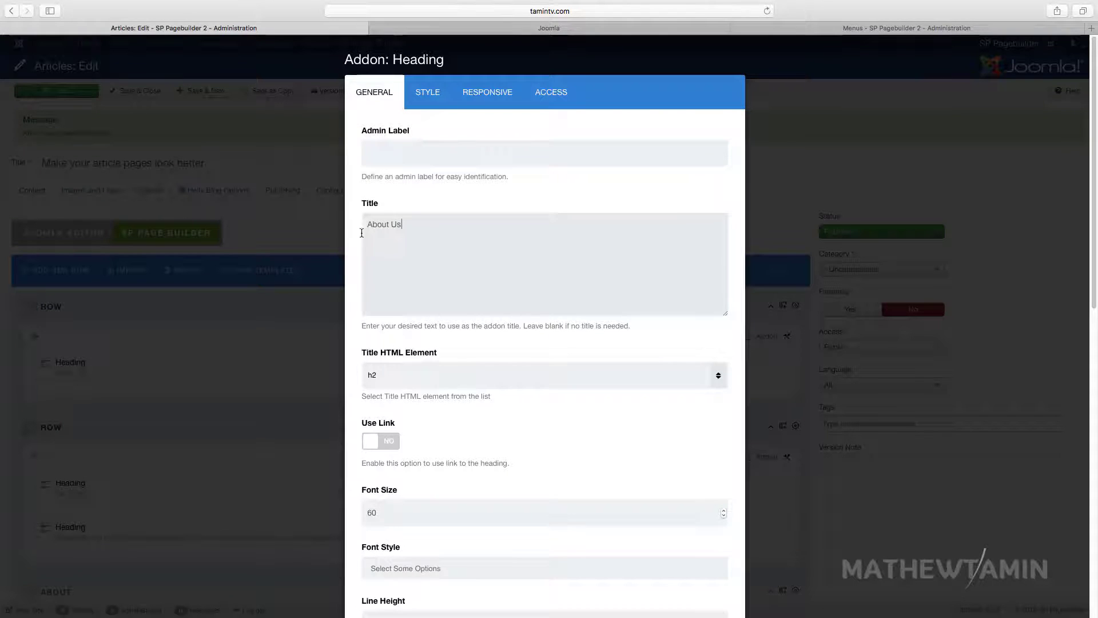
scroll(402, 310, "down", 4)
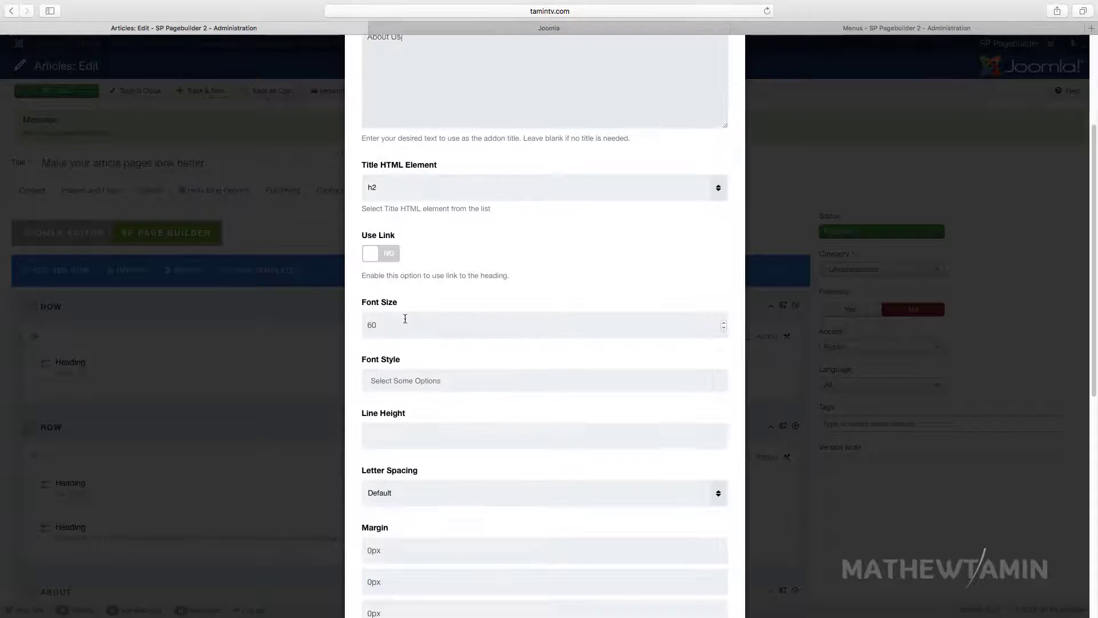
left_click(416, 191)
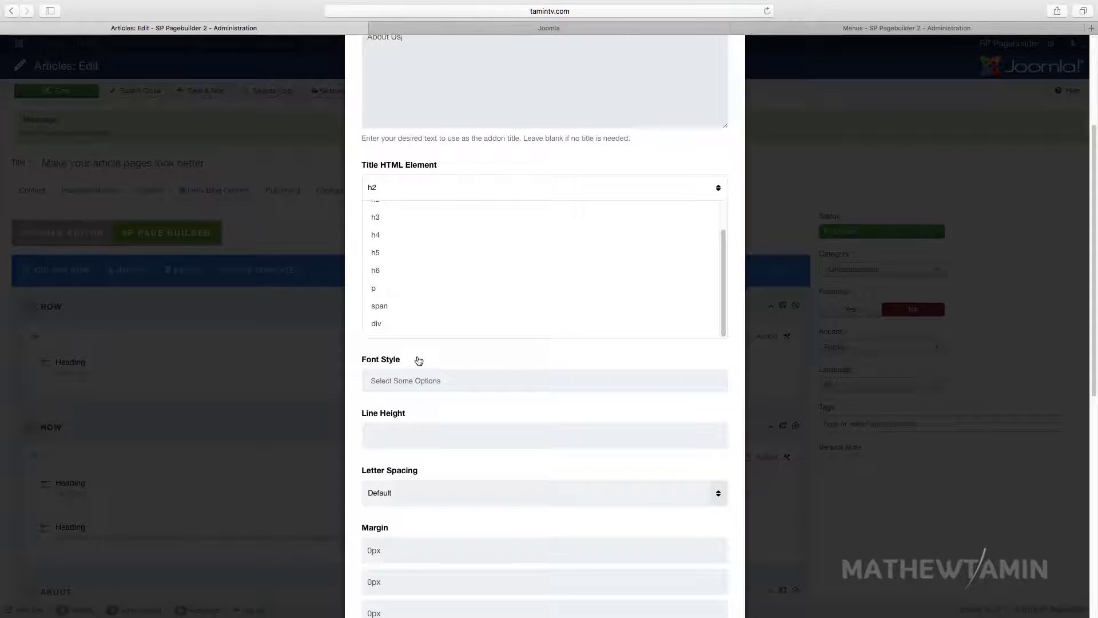
left_click(412, 385)
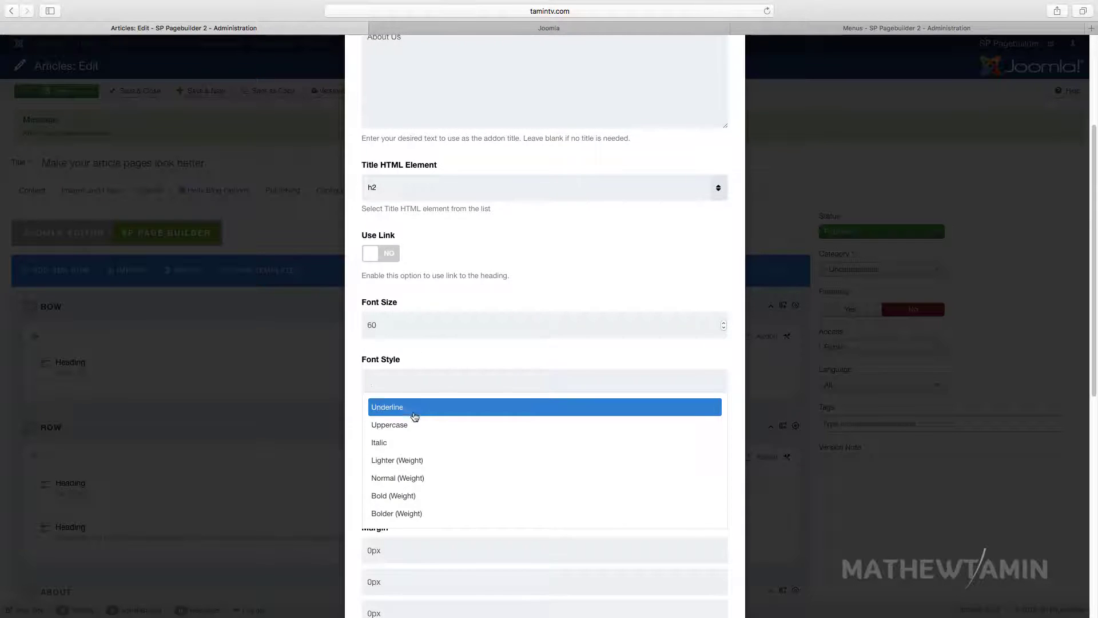
left_click(428, 360)
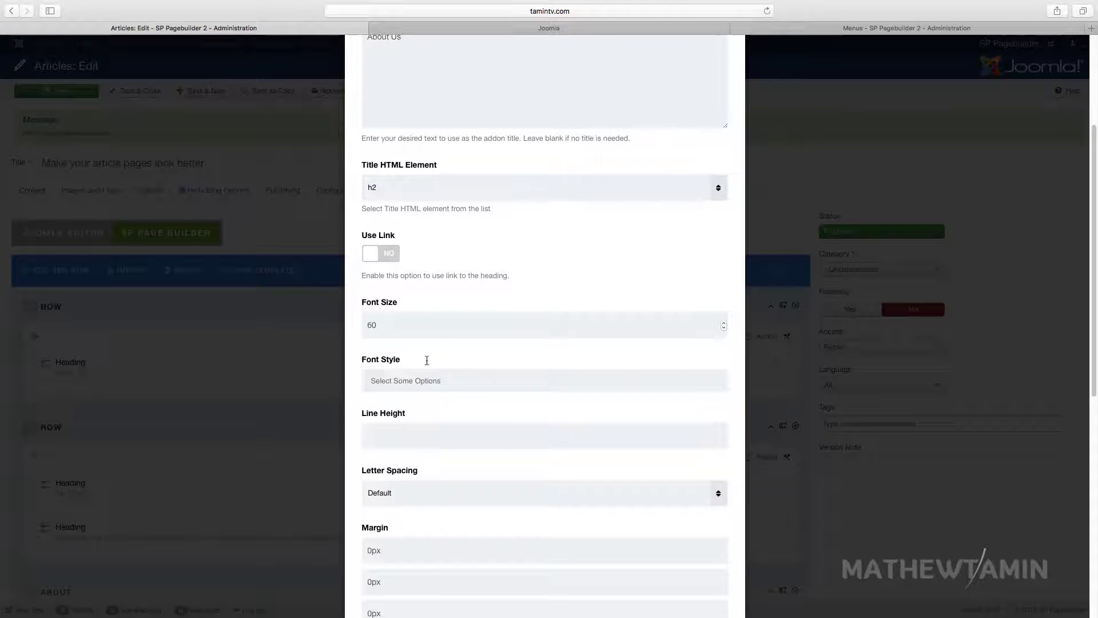
left_click(428, 360)
left_click(438, 359)
scroll(454, 419, "down", 6)
scroll(439, 485, "down", 3)
left_click(432, 573)
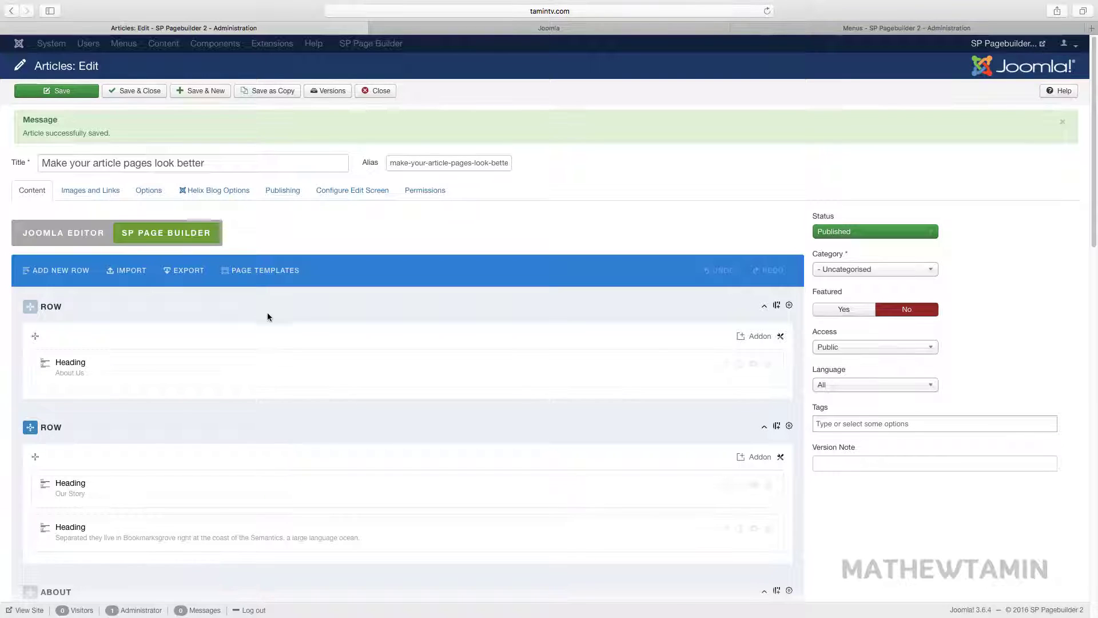
- Replace the article's layout with the Faqs page template and delete both of its rows to empty the layout
left_click(268, 271)
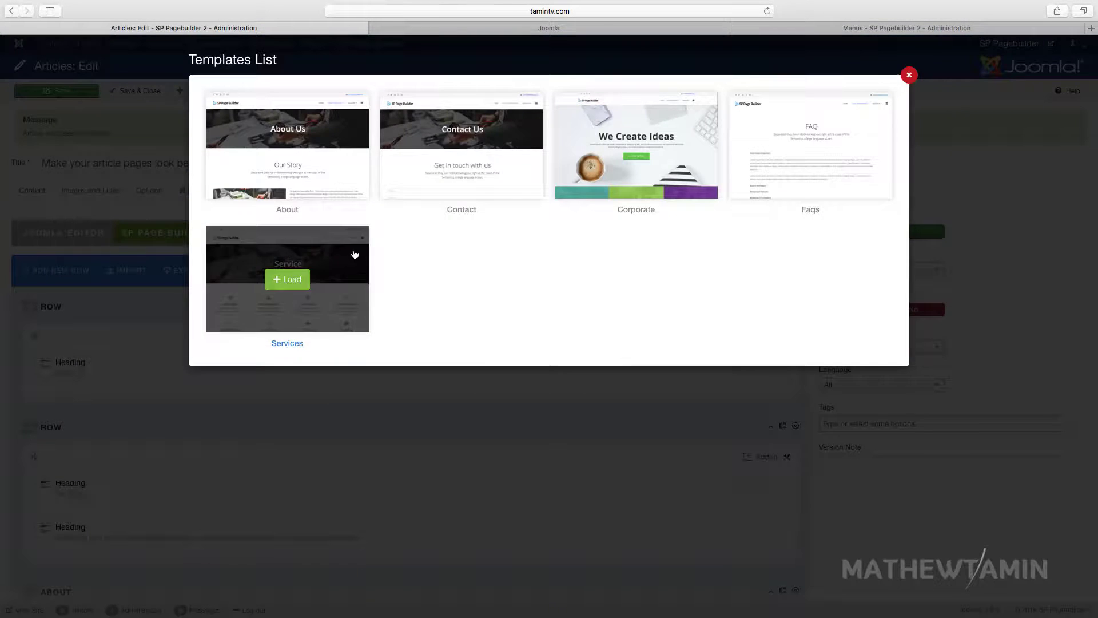
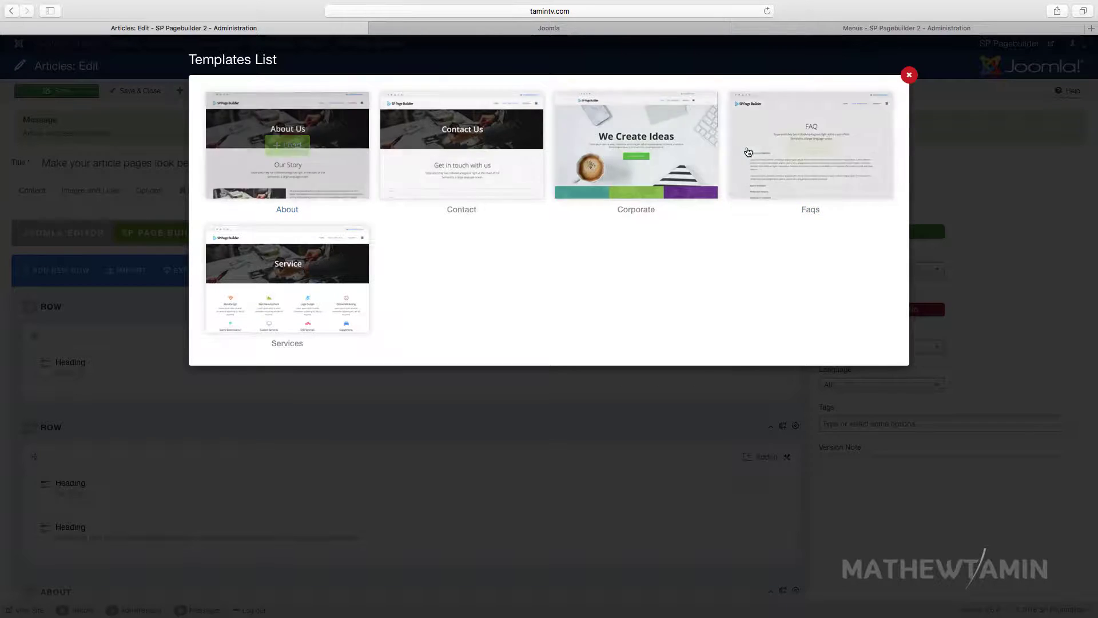
left_click(807, 147)
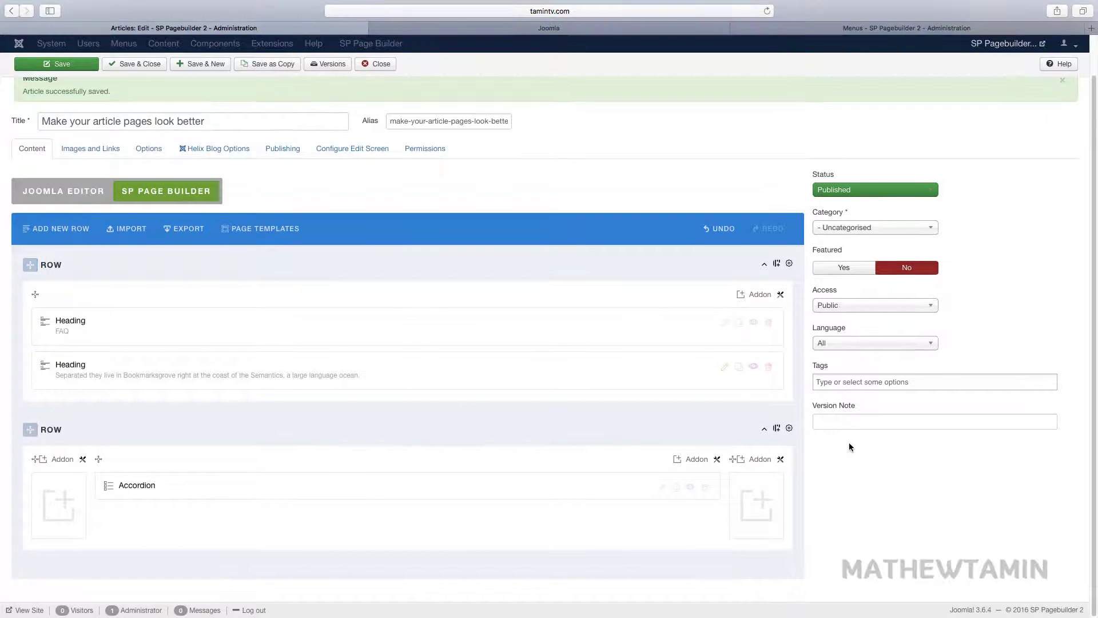
left_click(789, 427)
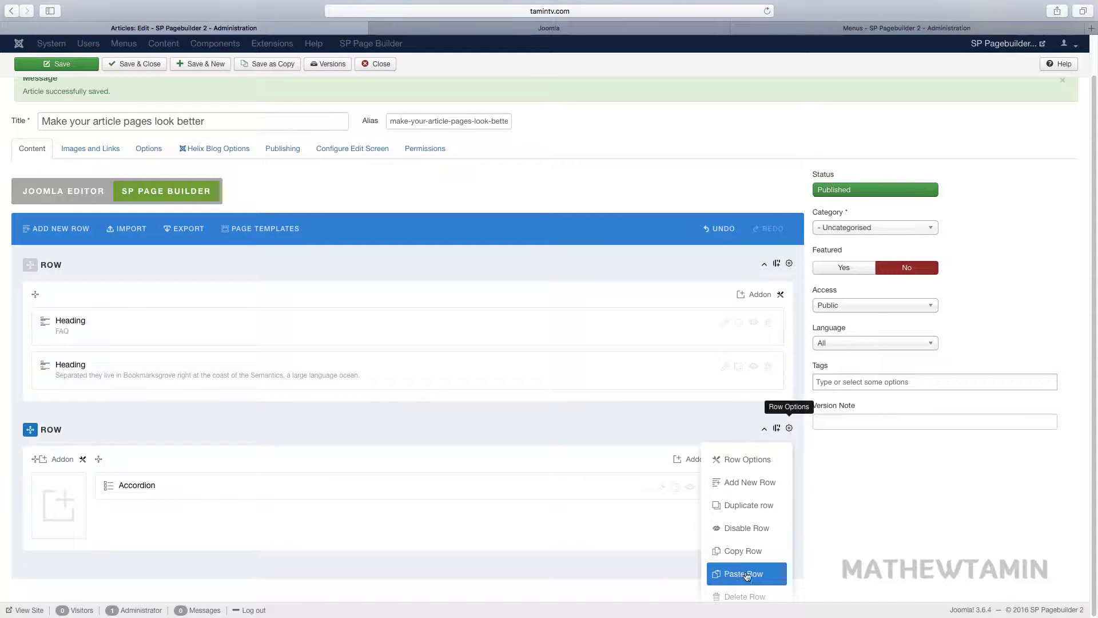
left_click(745, 596)
left_click(653, 326)
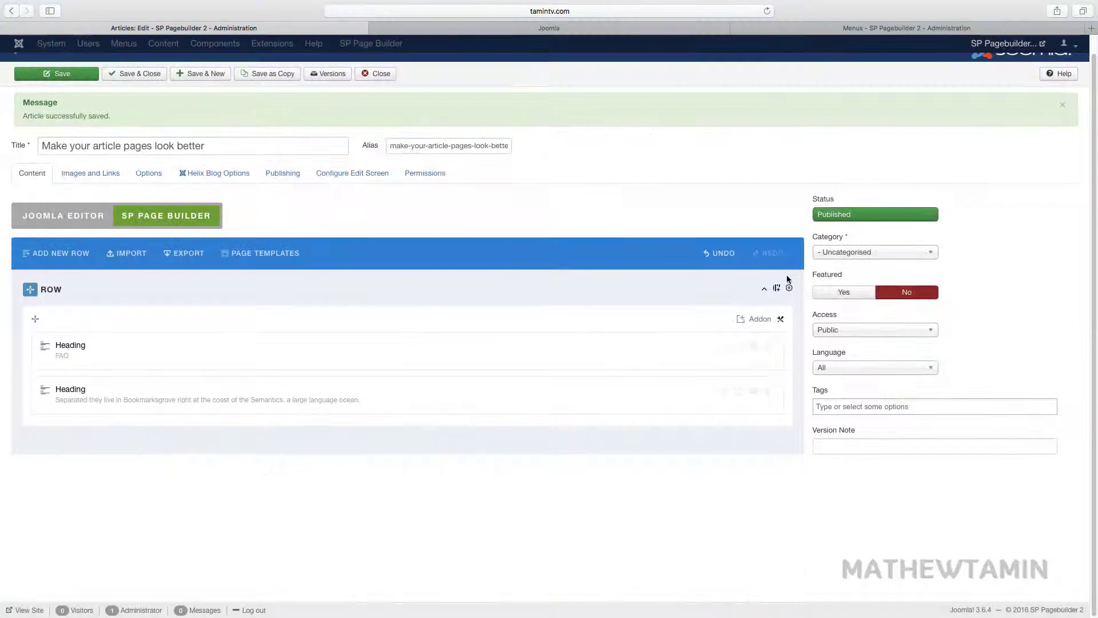
left_click(789, 288)
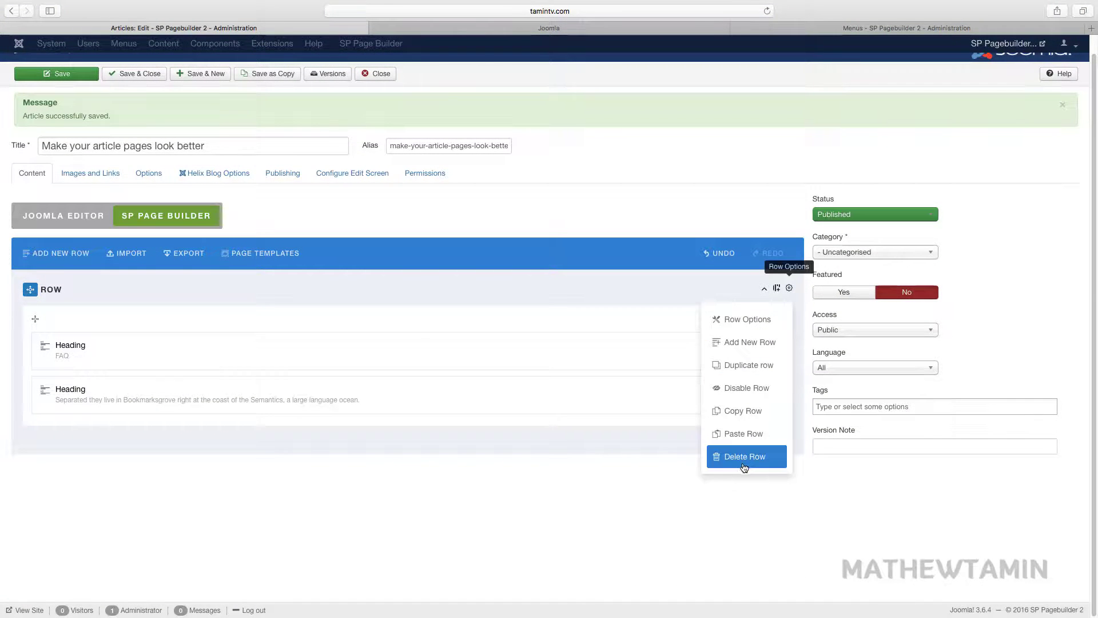
left_click(744, 456)
left_click(654, 326)
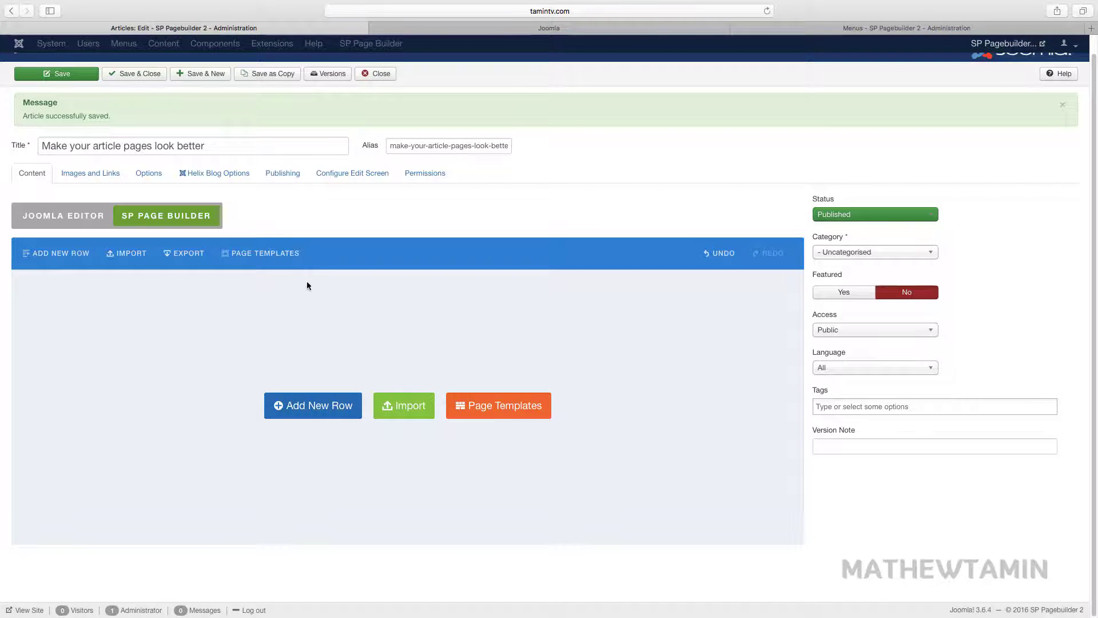
- Add a new row containing a Countdown addon titled "Countdown To Next Event:"
left_click(316, 404)
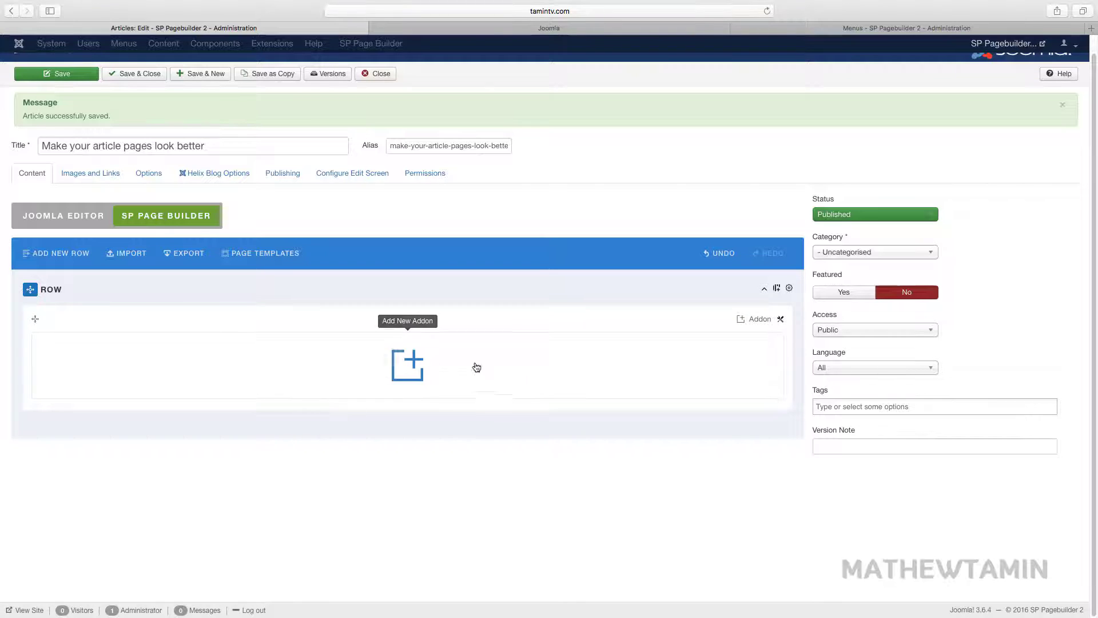
left_click(415, 358)
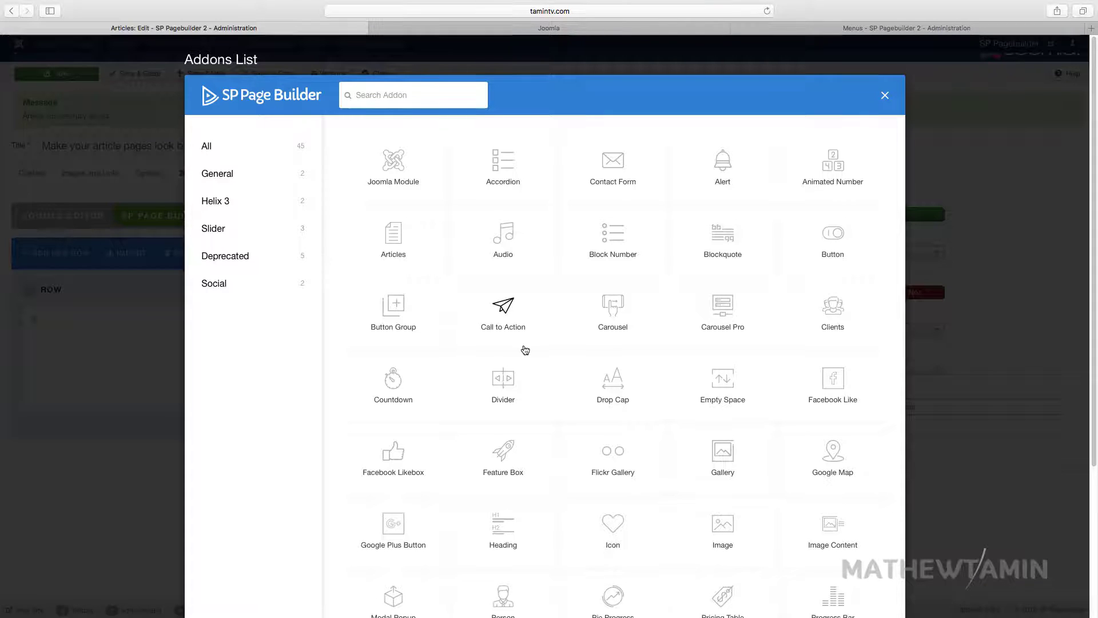
scroll(523, 348, "down", 2)
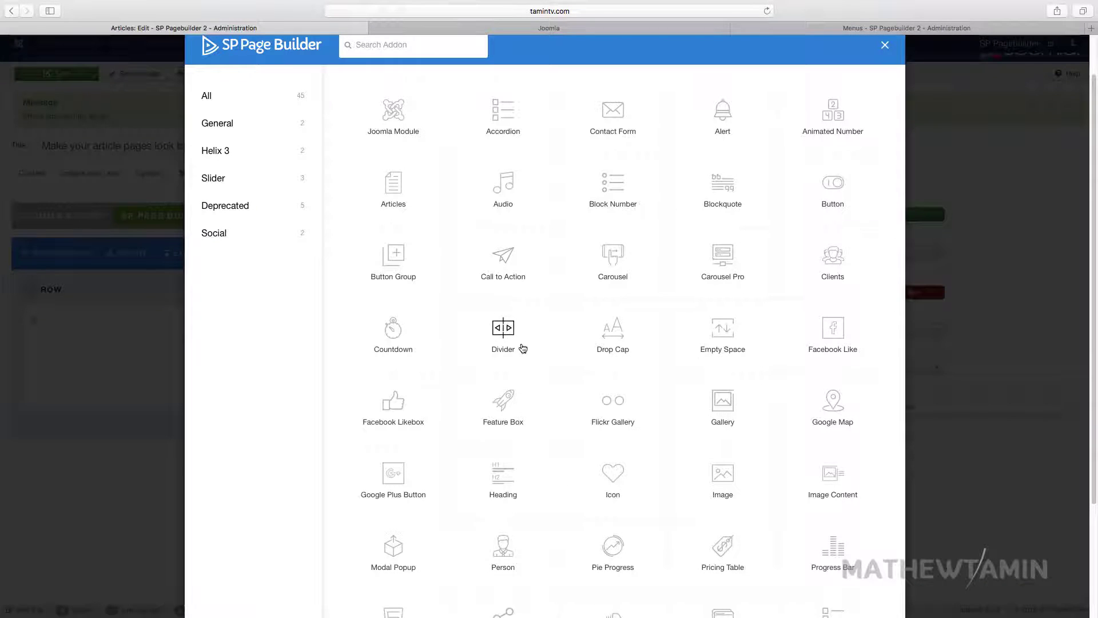
left_click(393, 331)
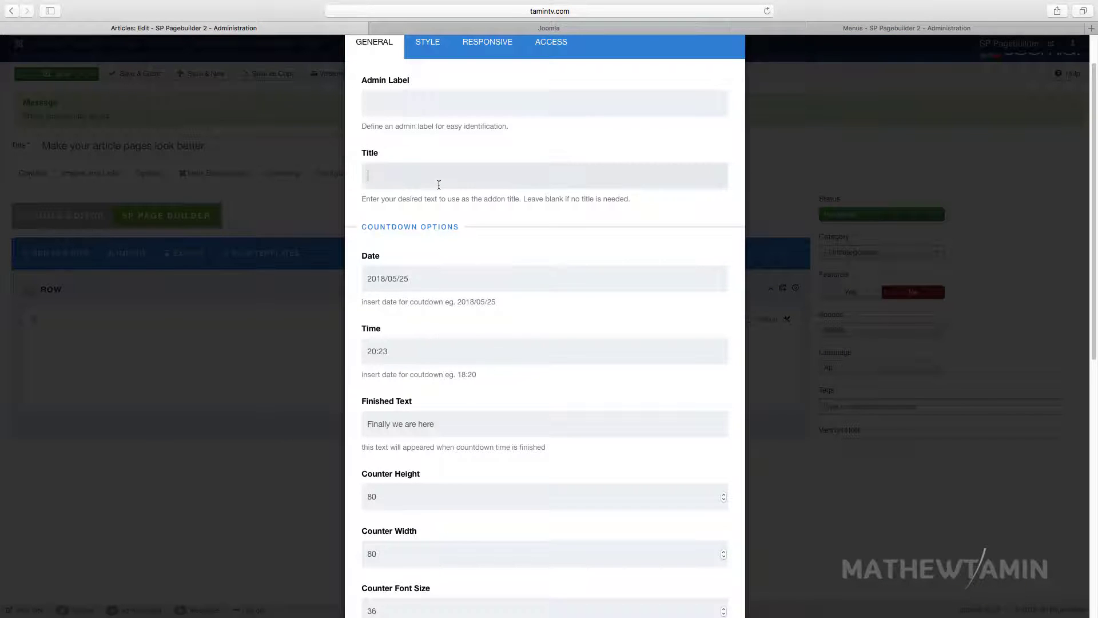
type("Couuntdown To Next Event:")
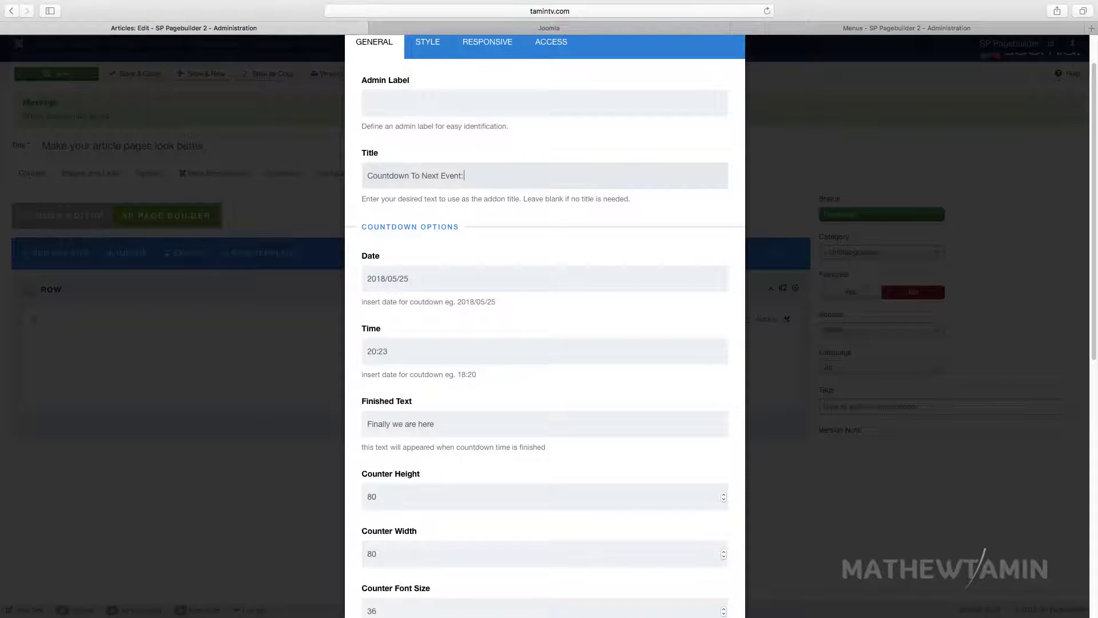
- Review the Countdown addon's options and enable the counter border
scroll(532, 346, "down", 5)
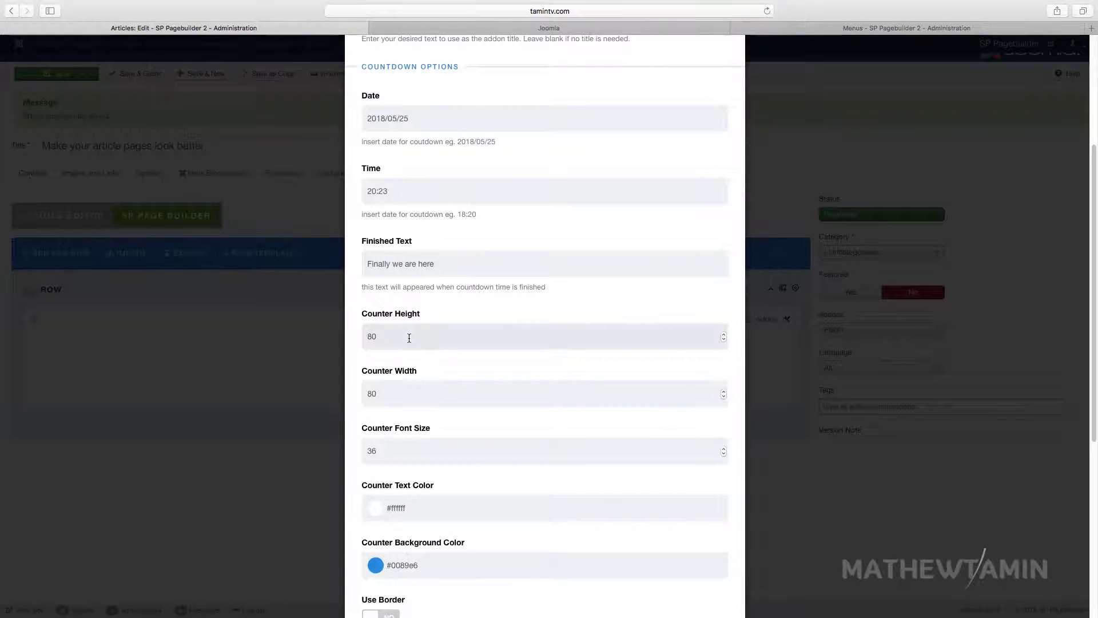
scroll(406, 335, "down", 3)
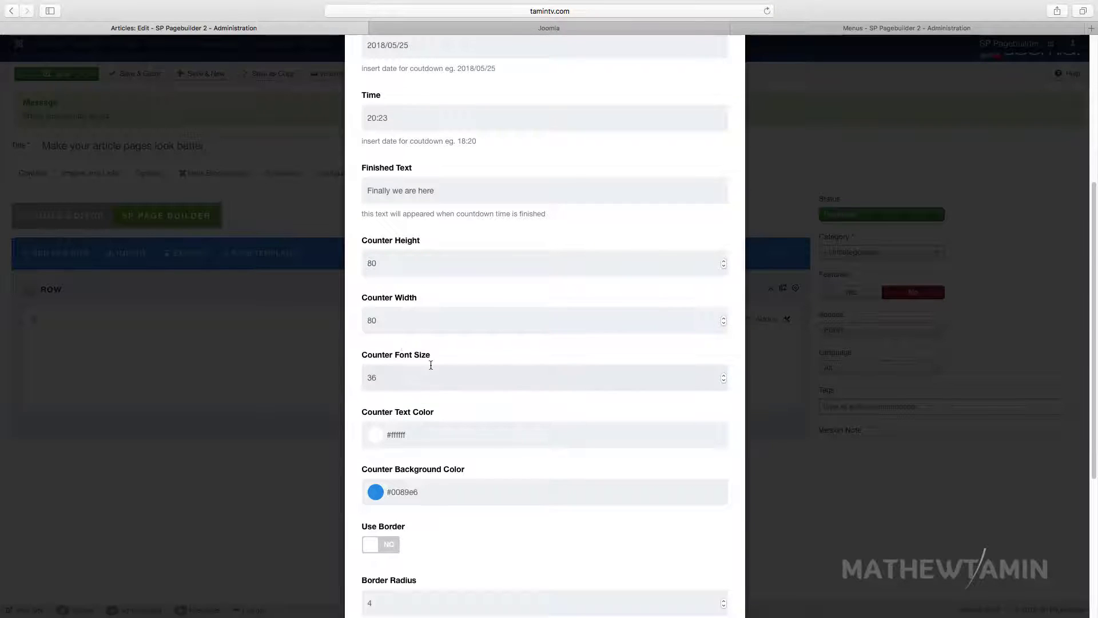
scroll(446, 418, "down", 2)
scroll(449, 418, "down", 2)
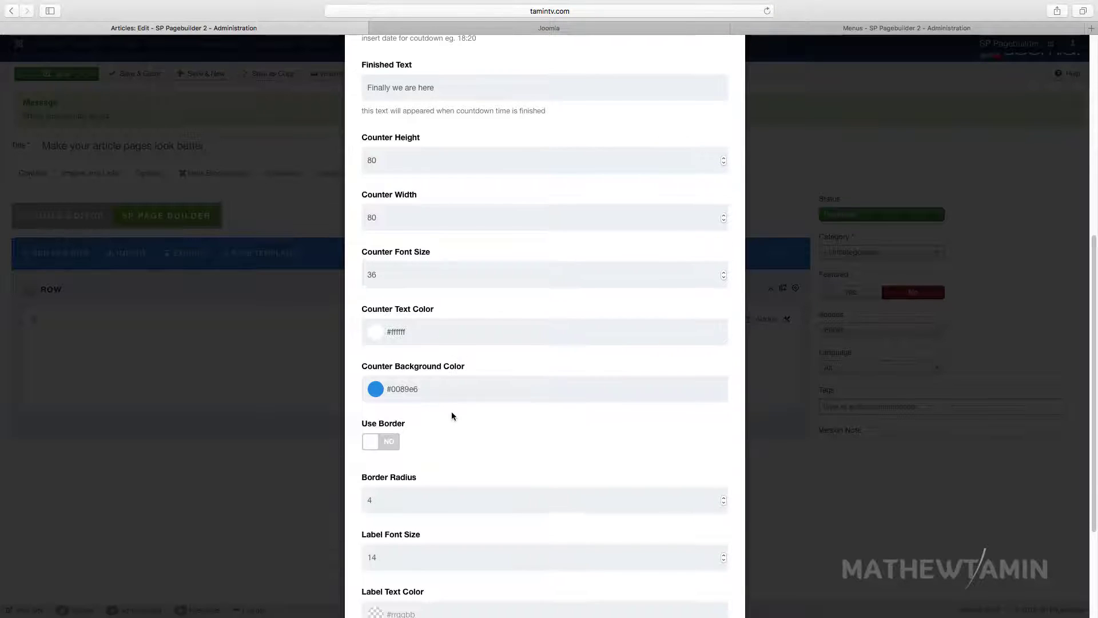
scroll(396, 445, "up", 15)
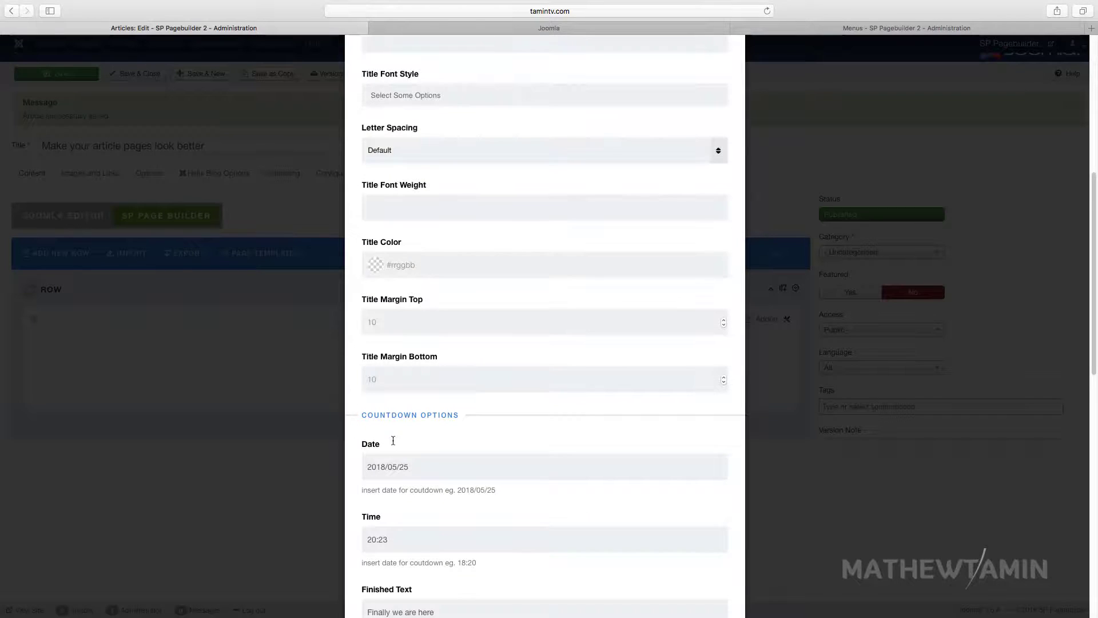
scroll(407, 417, "down", 10)
scroll(410, 421, "down", 8)
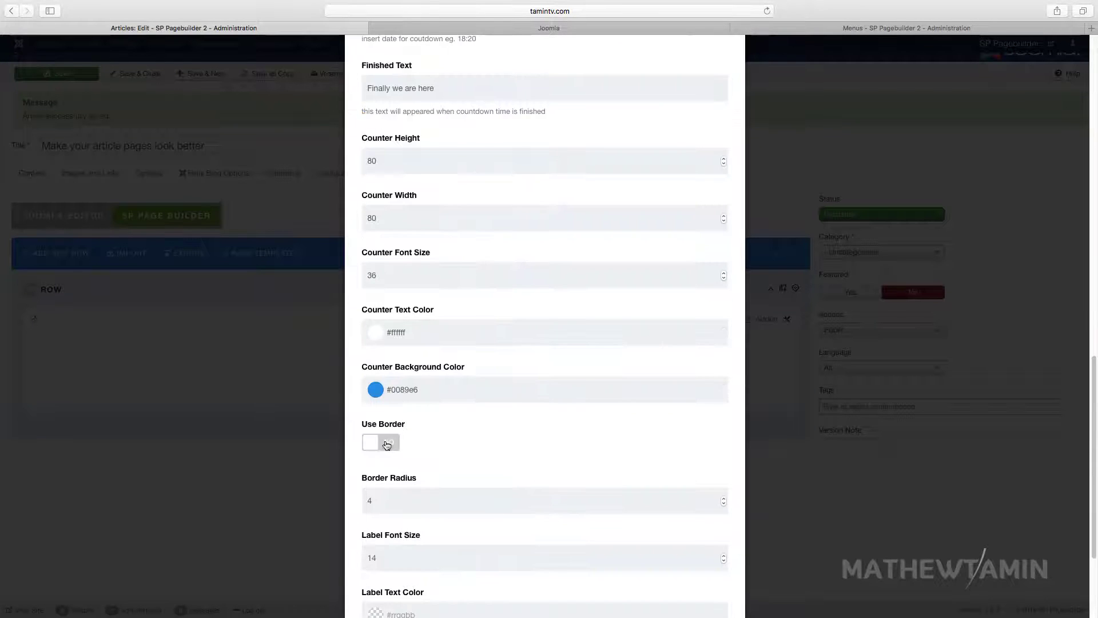
left_click(390, 443)
- Set the countdown's label text color to dark red, rgba(156, 31, 31, 1), and apply the addon settings
scroll(417, 444, "down", 2)
scroll(409, 438, "down", 2)
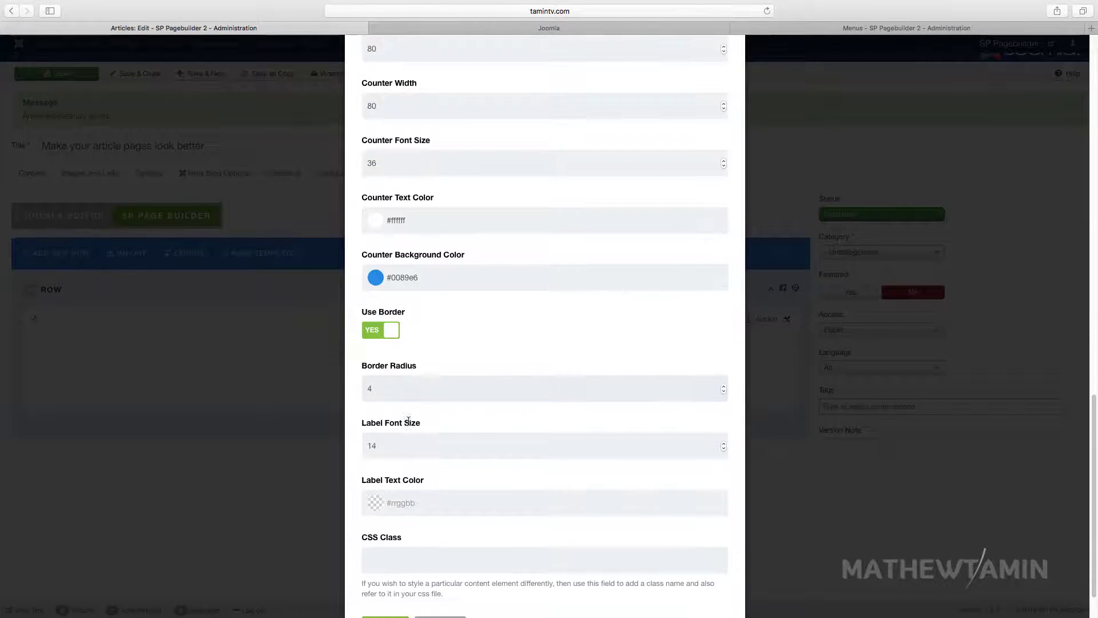
scroll(402, 407, "down", 2)
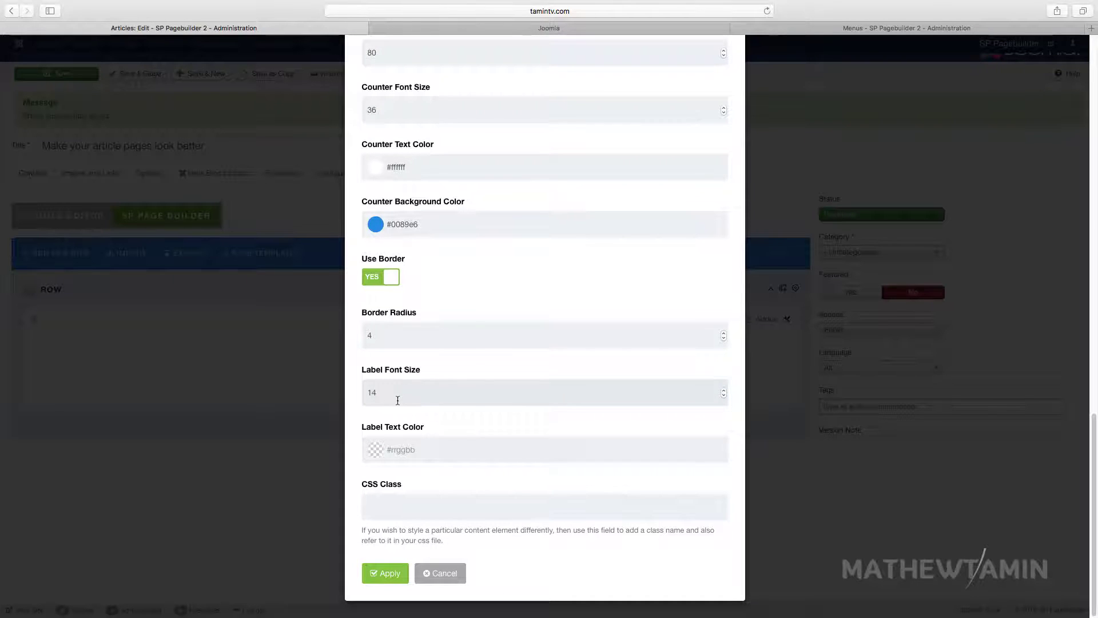
left_click(404, 450)
left_click(434, 505)
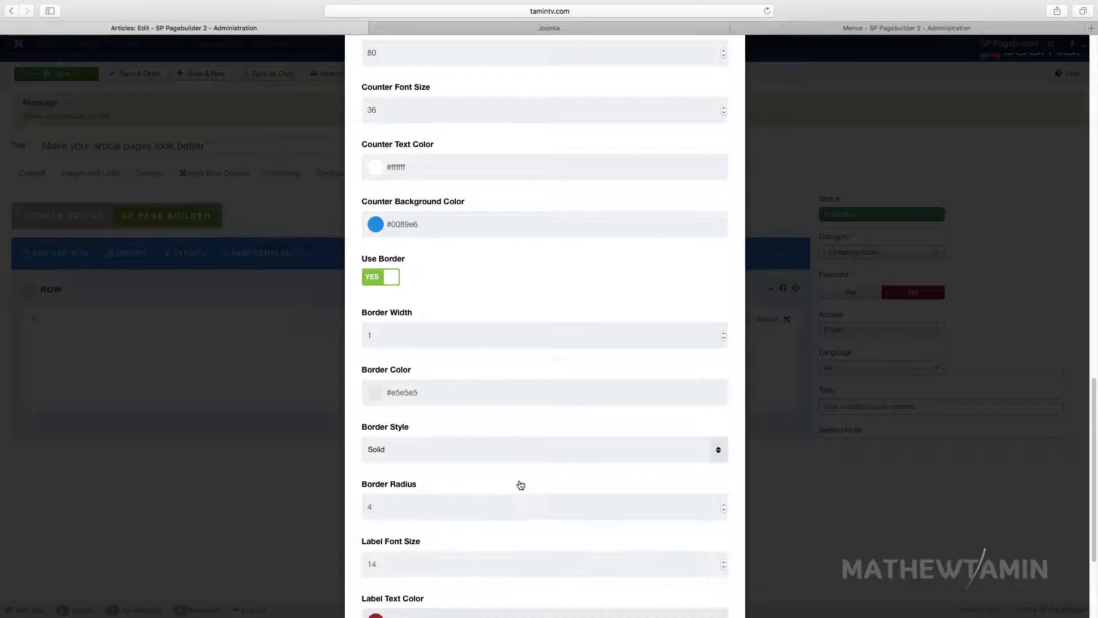
left_click(496, 407)
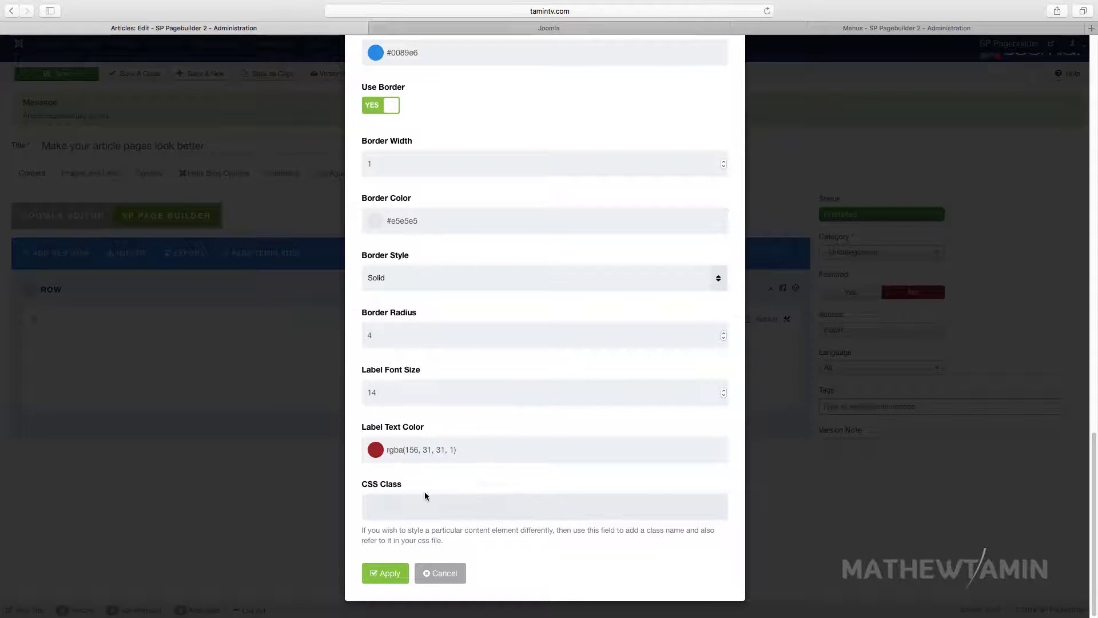
left_click(391, 570)
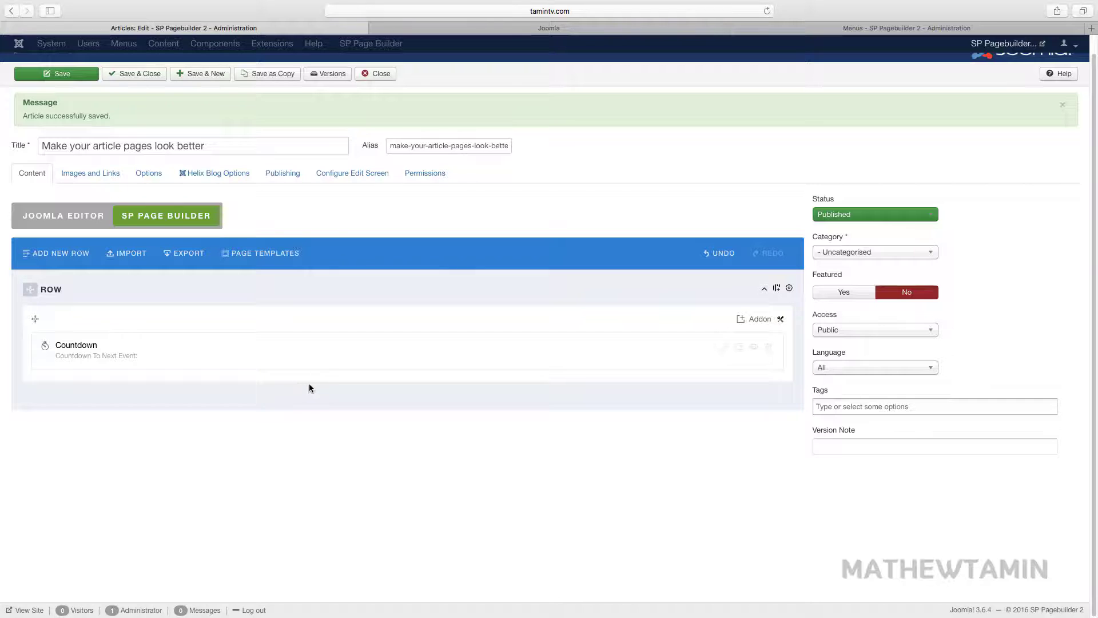
- Save the article, check the countdown on the reloaded published page, and return to the article editor
left_click(69, 74)
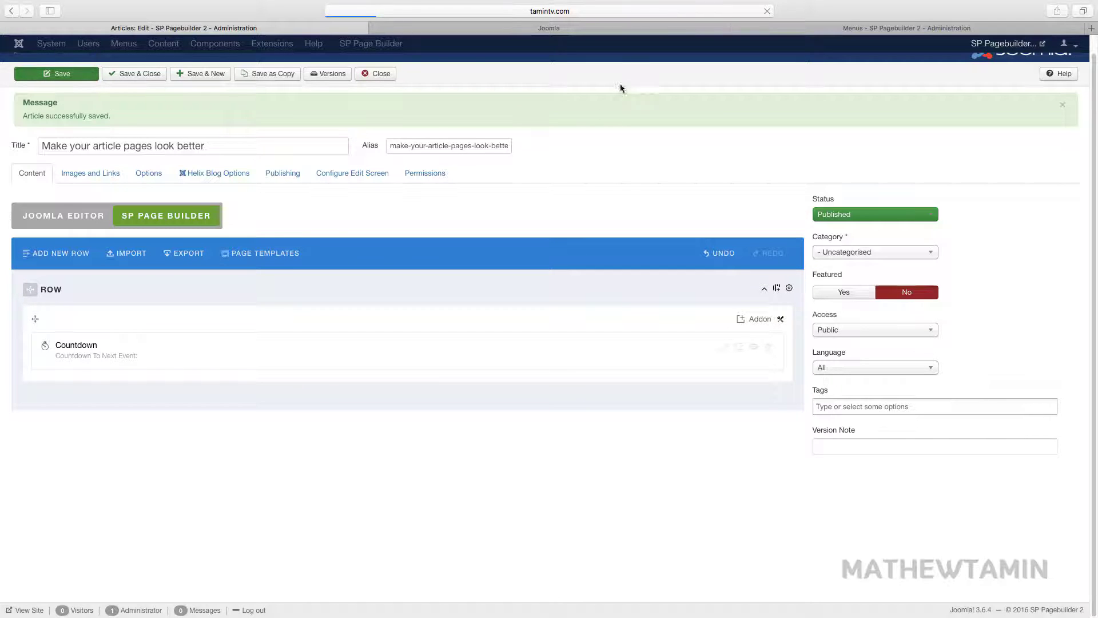
left_click(607, 30)
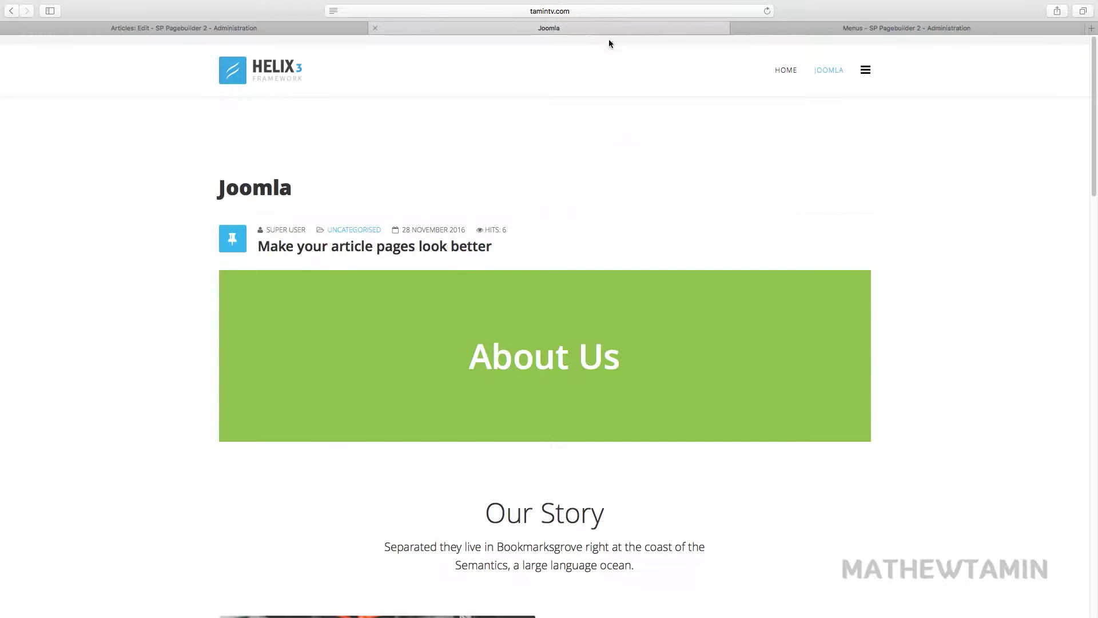
left_click(767, 10)
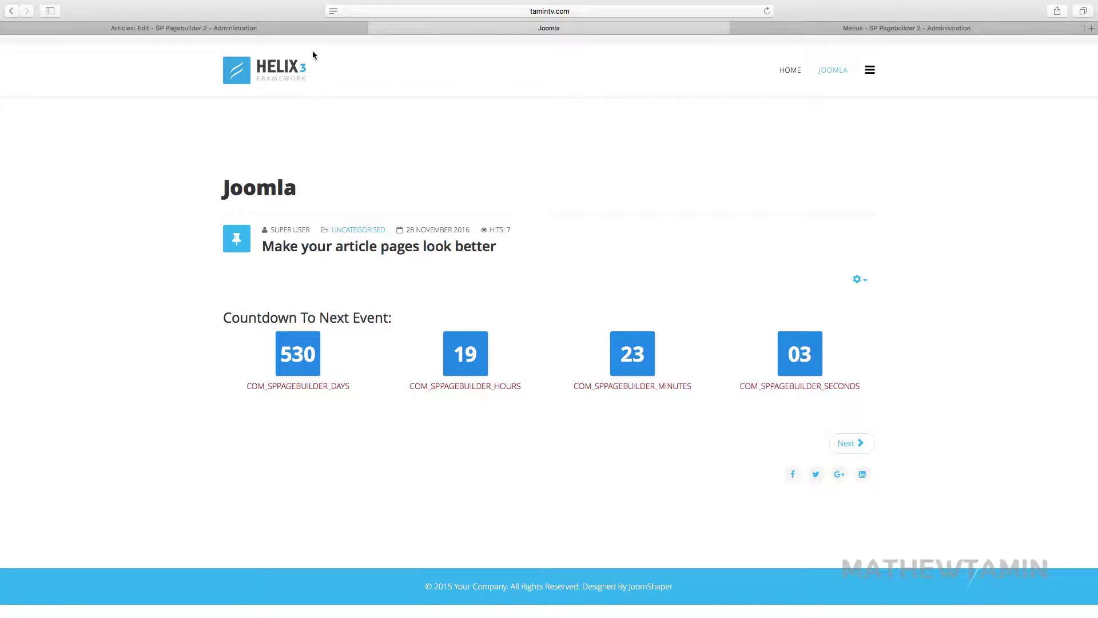
left_click(287, 29)
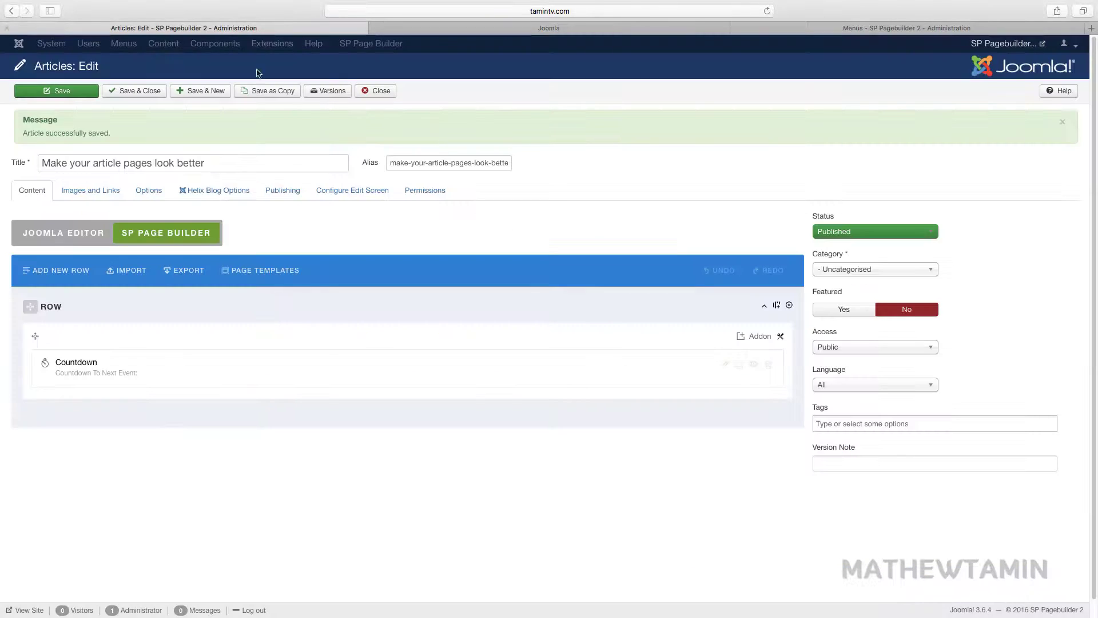
- Delete the Countdown addon from the row and add a Button Group addon in its place
left_click(768, 366)
left_click(653, 325)
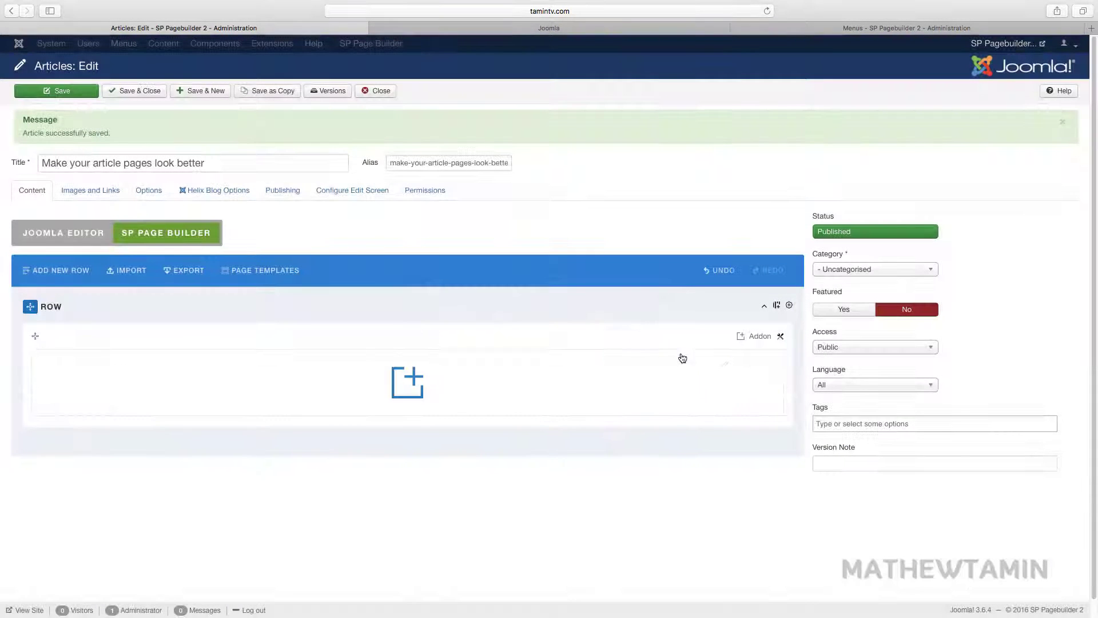
left_click(755, 342)
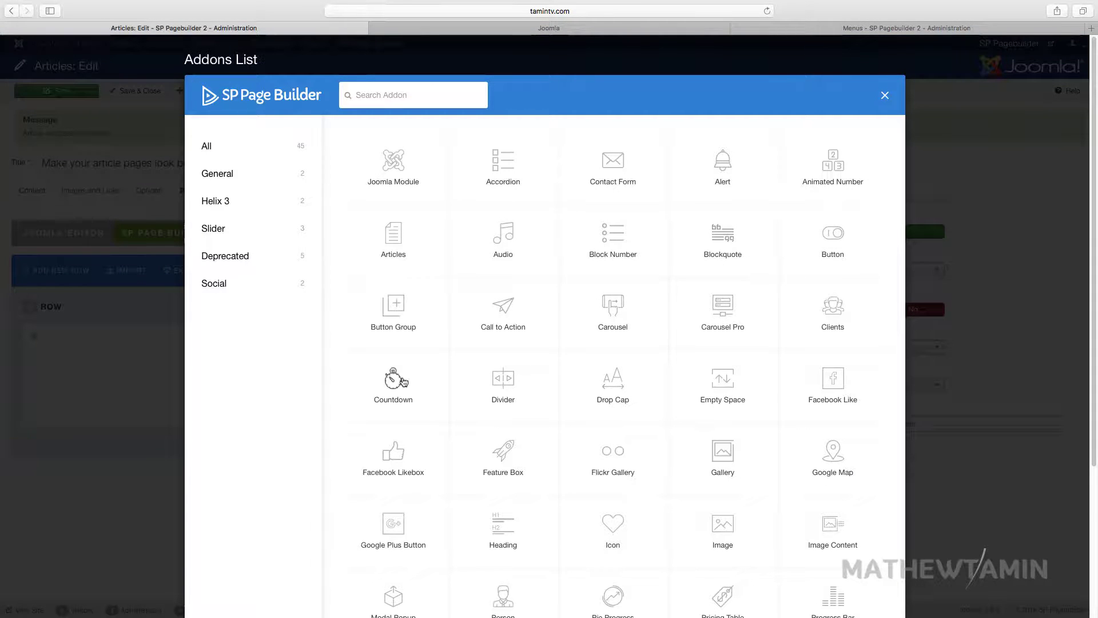
left_click(398, 320)
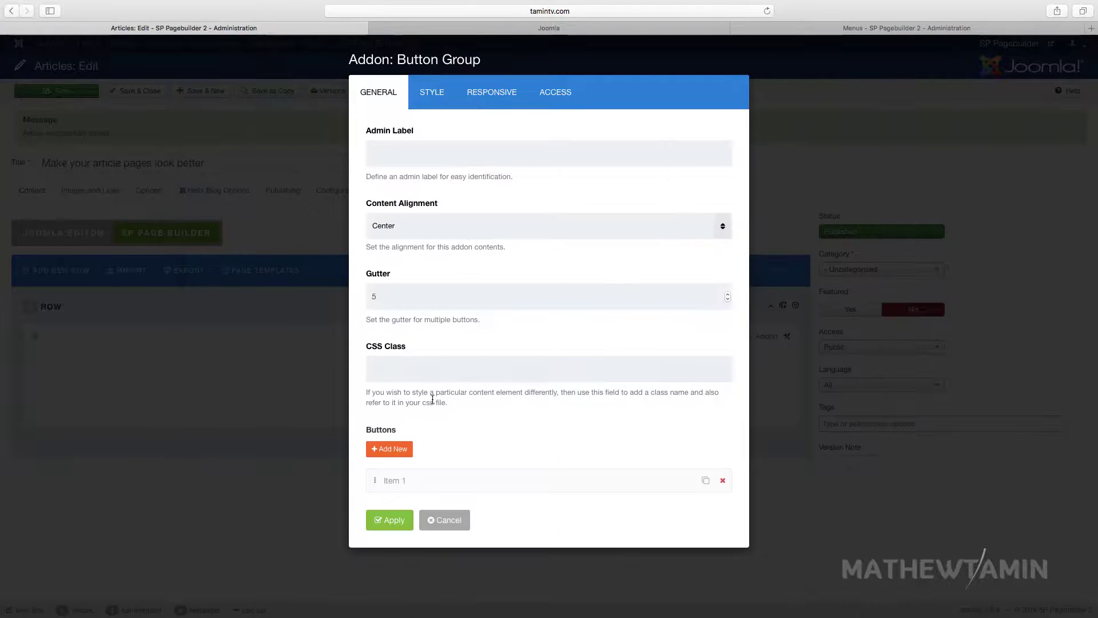
- Set the first button's text to "Button 1" with the Uppercase font style, leaving the letter spacing at Default
left_click(655, 484)
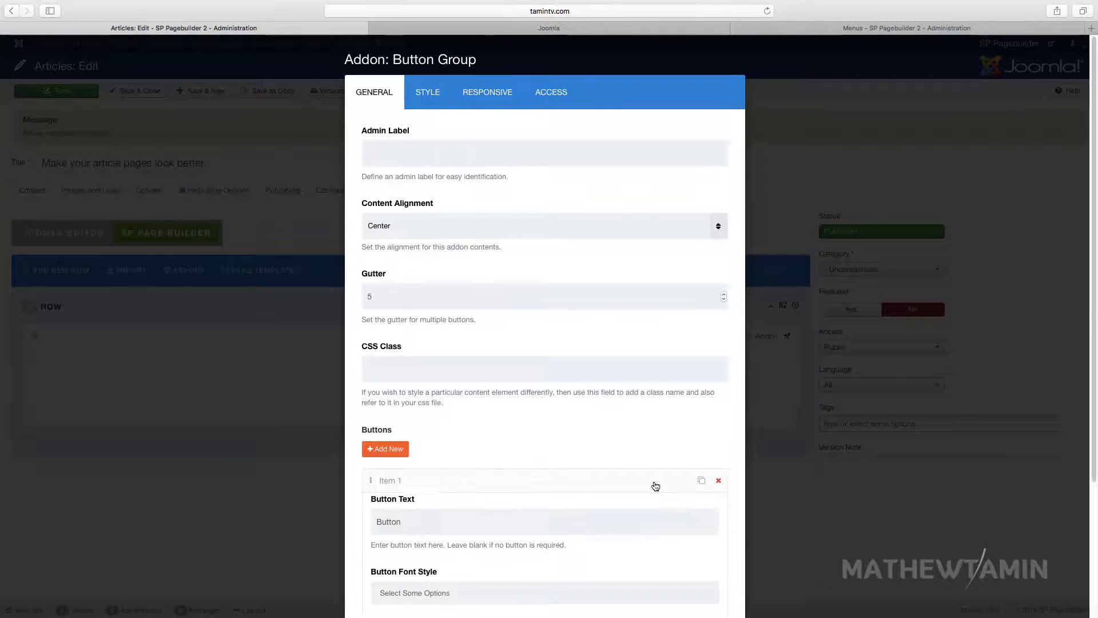
scroll(597, 438, "down", 2)
left_click(476, 471)
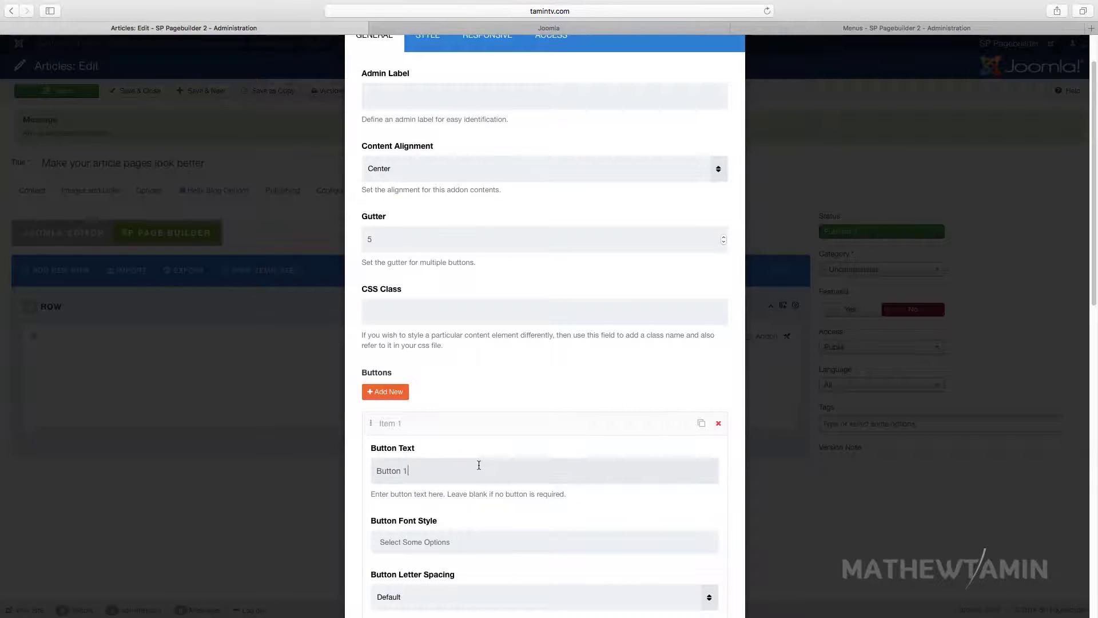
scroll(479, 465, "down", 4)
left_click(425, 340)
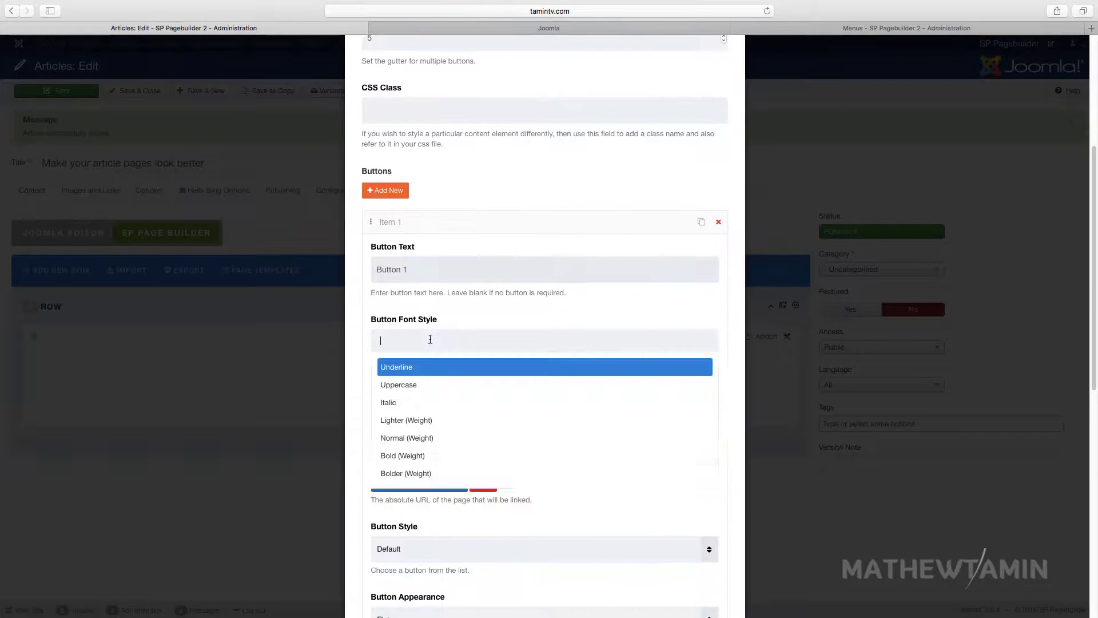
left_click(418, 386)
scroll(452, 417, "down", 1)
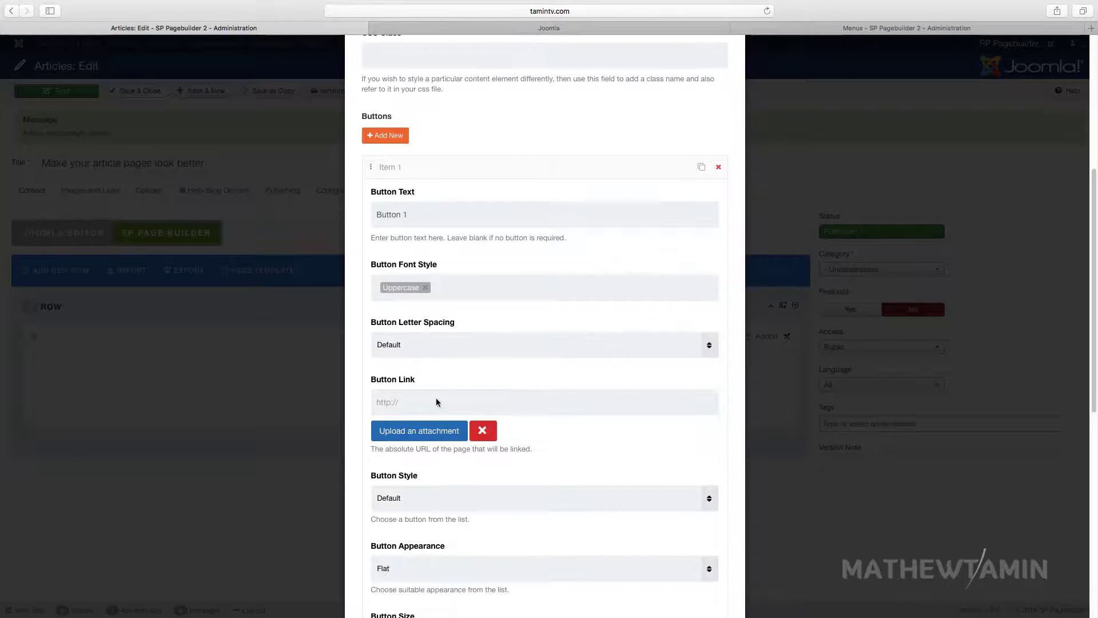
left_click(408, 346)
left_click(409, 346)
scroll(440, 429, "down", 3)
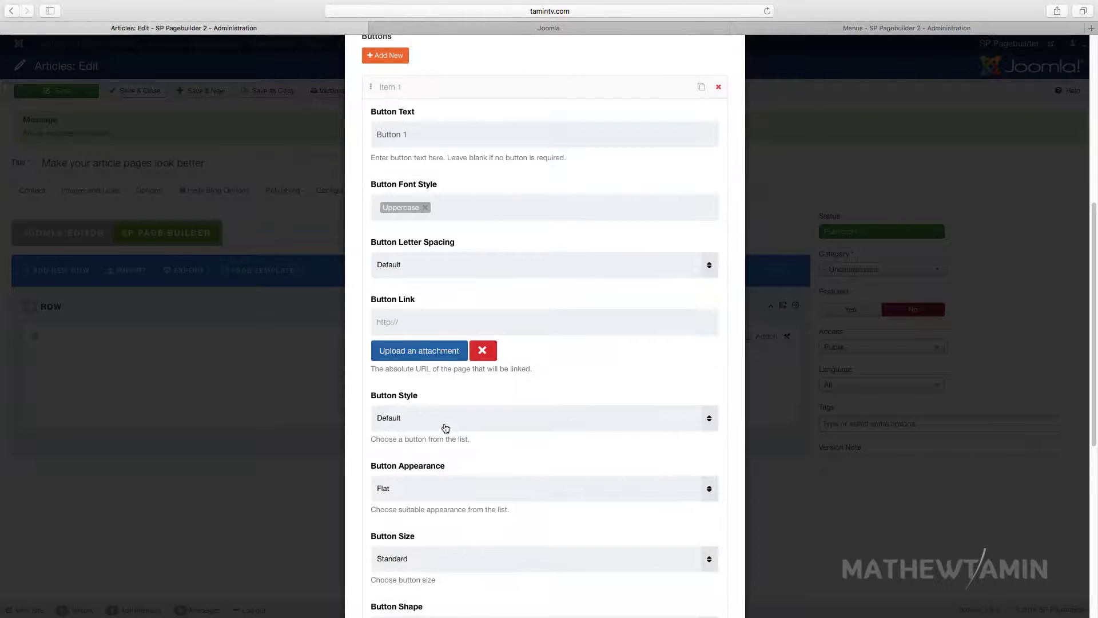
- Give the first button the Primary style and the adn icon, review its options, and collapse the item
left_click(412, 361)
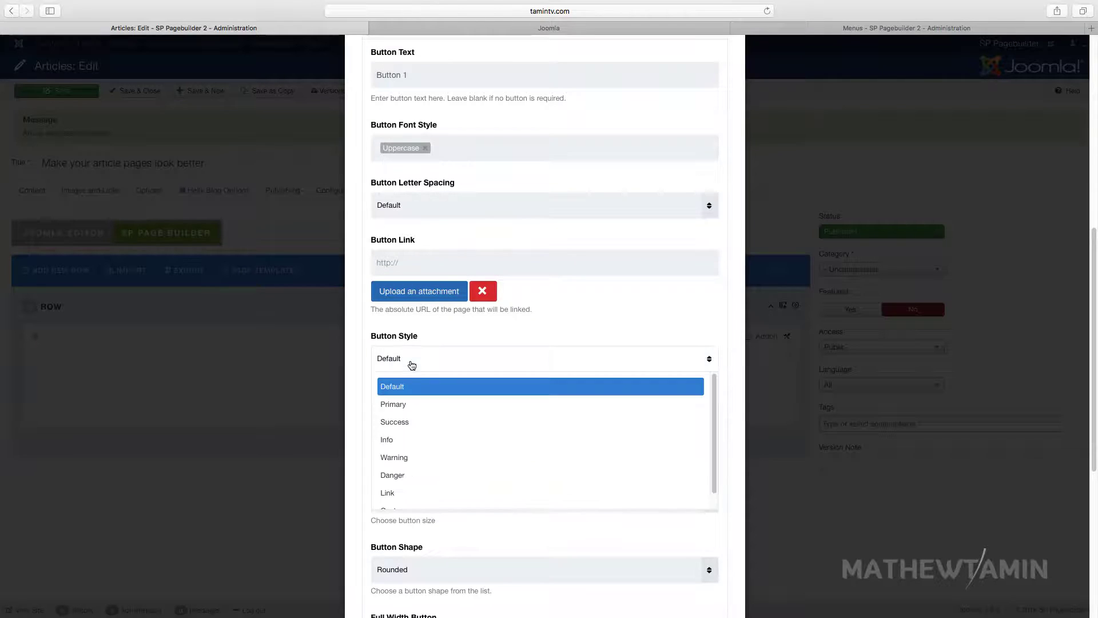
left_click(407, 406)
scroll(447, 443, "down", 5)
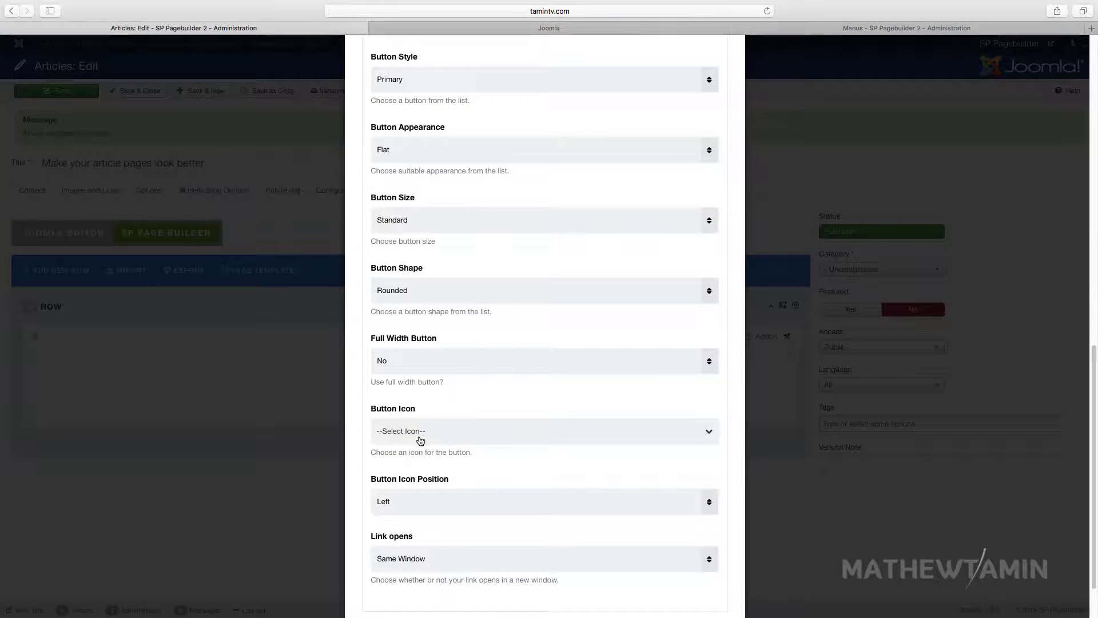
left_click(421, 435)
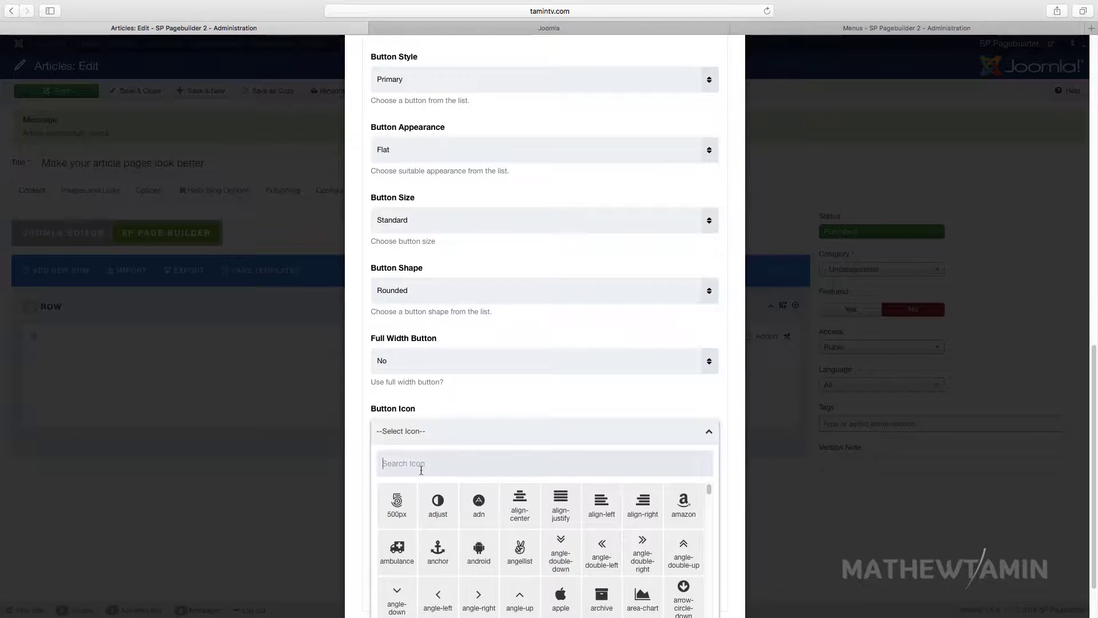
left_click(478, 502)
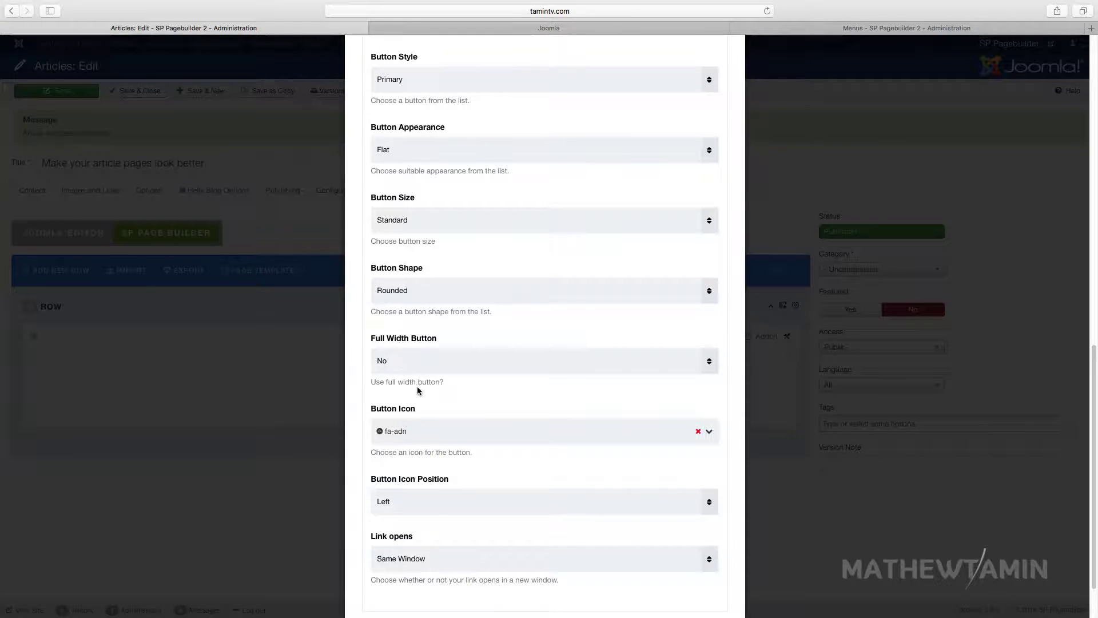
scroll(426, 426, "up", 2)
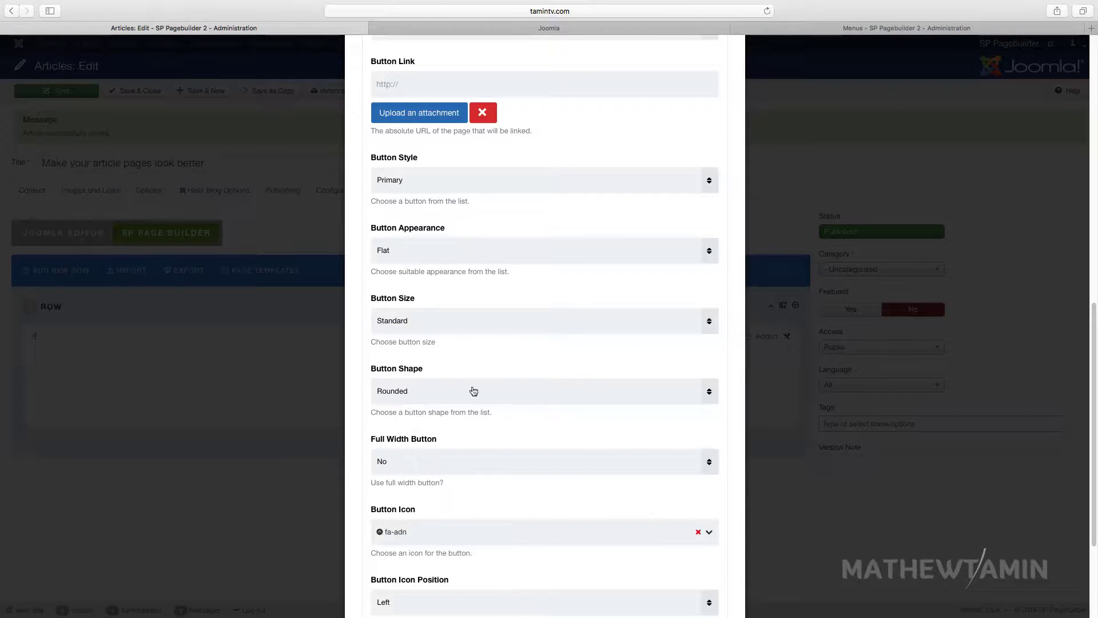
scroll(426, 399, "up", 2)
scroll(426, 391, "up", 5)
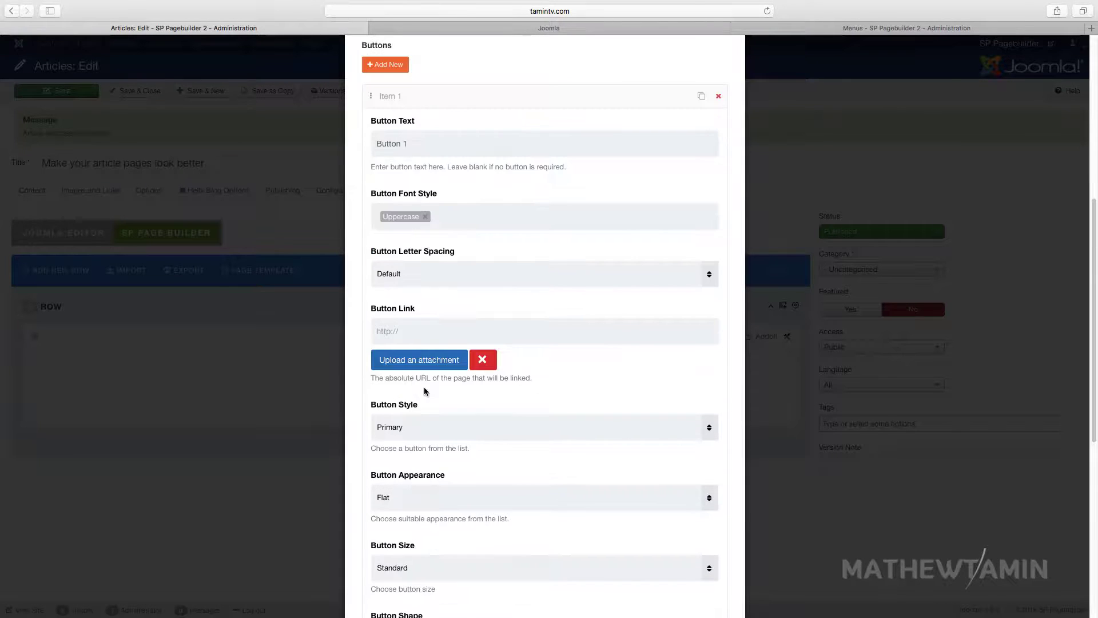
scroll(436, 319, "up", 2)
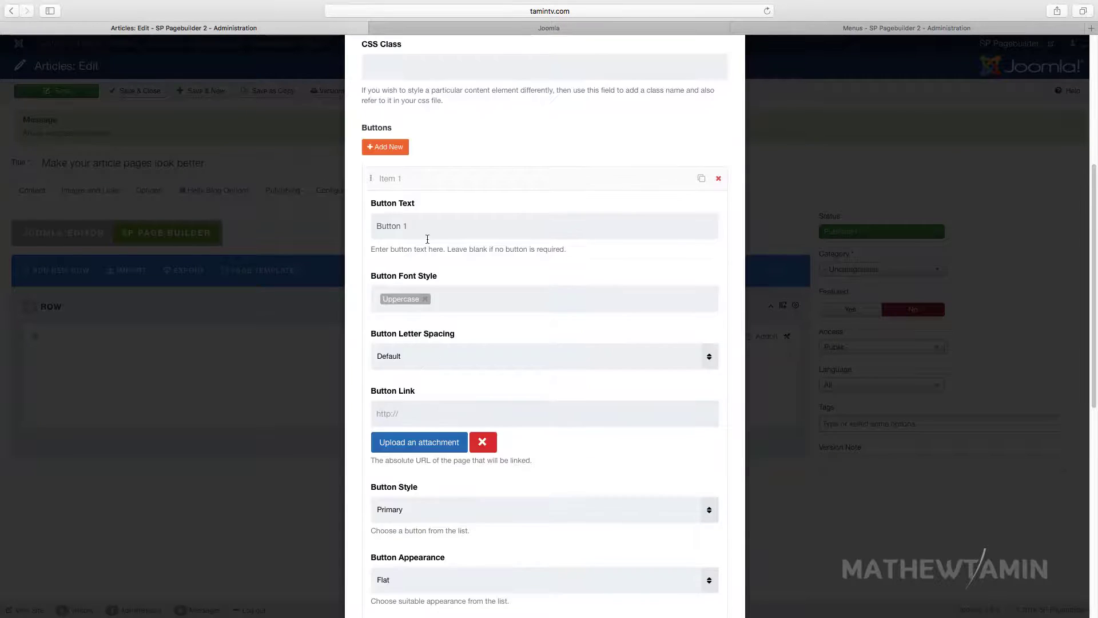
left_click(421, 184)
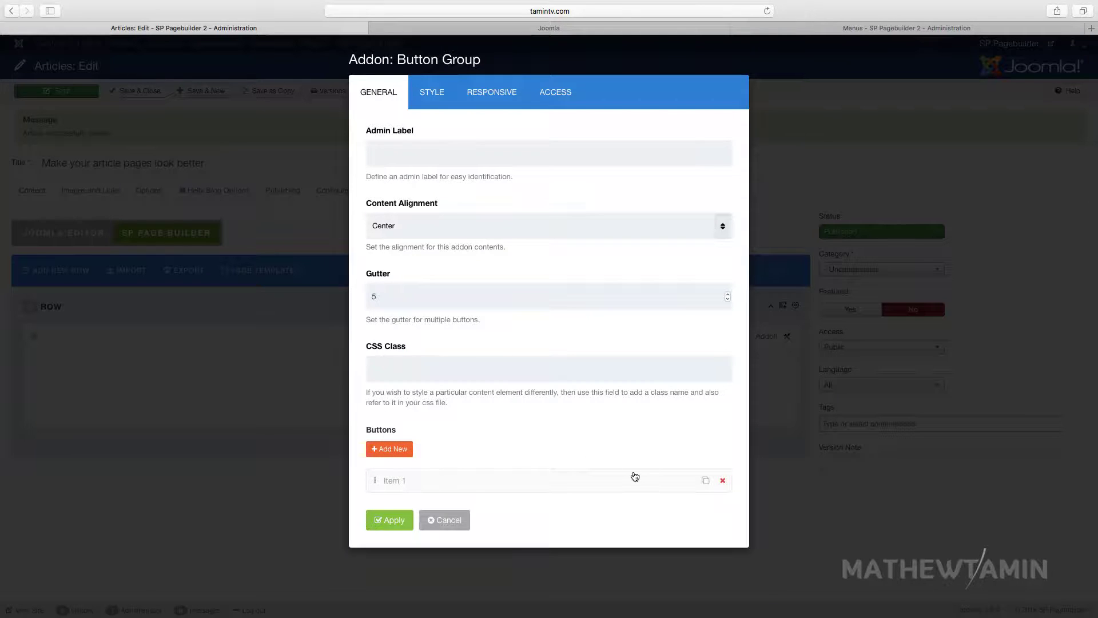
- Add a second item to the button group and set its text to "Button 2"
left_click(394, 449)
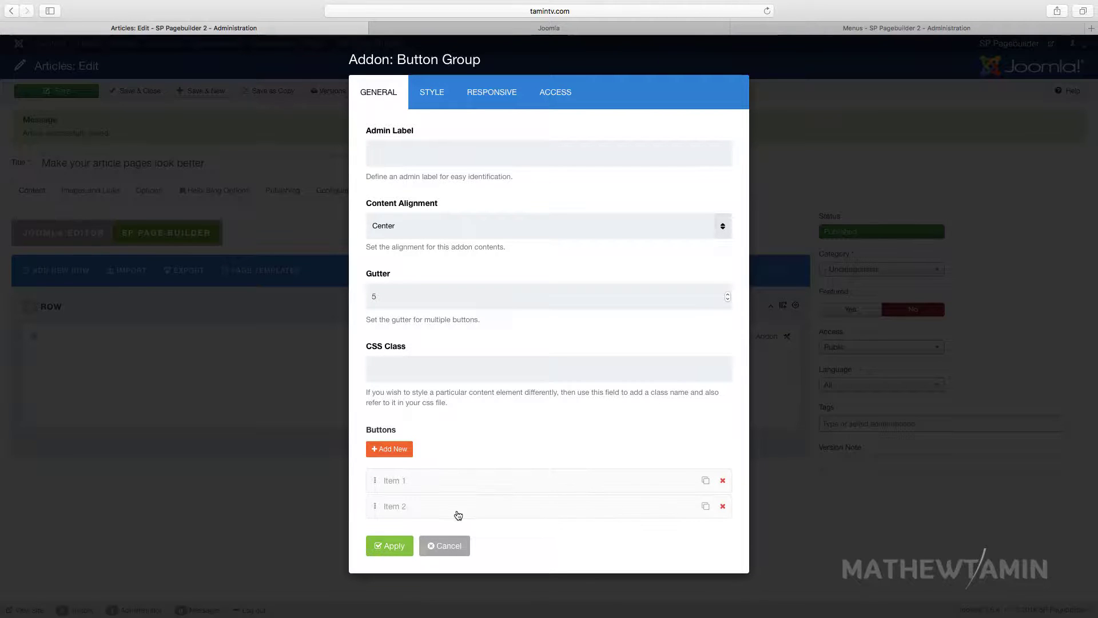
left_click(458, 514)
scroll(455, 504, "down", 2)
left_click(431, 501)
key("BackSpace")
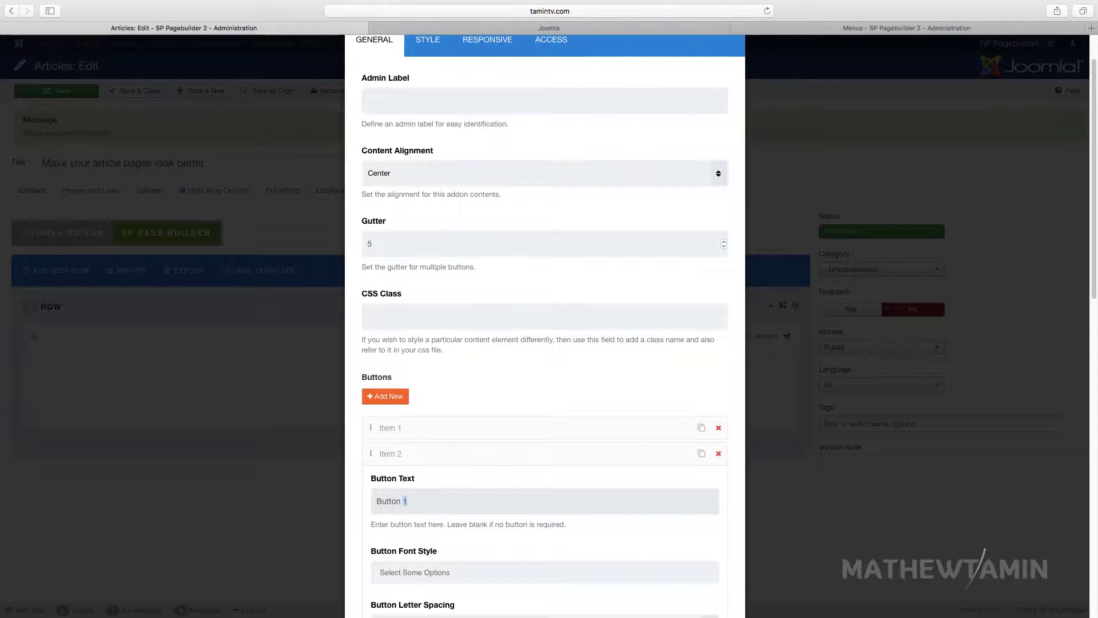
type("2")
- Set the second button's style to Info and apply the Button Group settings
scroll(465, 515, "down", 6)
scroll(463, 534, "down", 10)
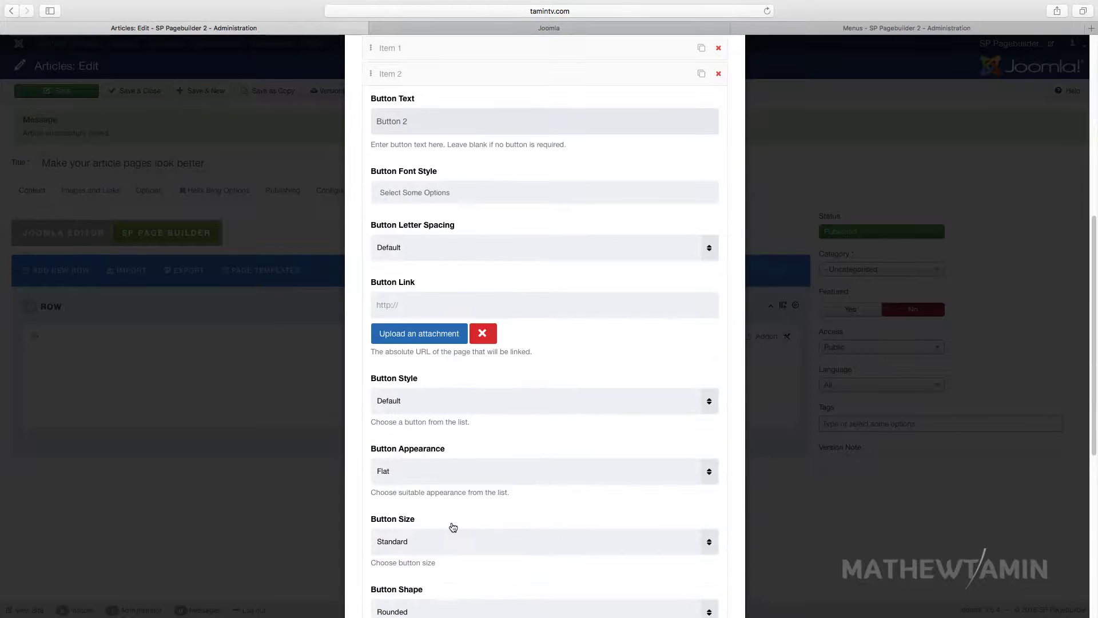
left_click(424, 345)
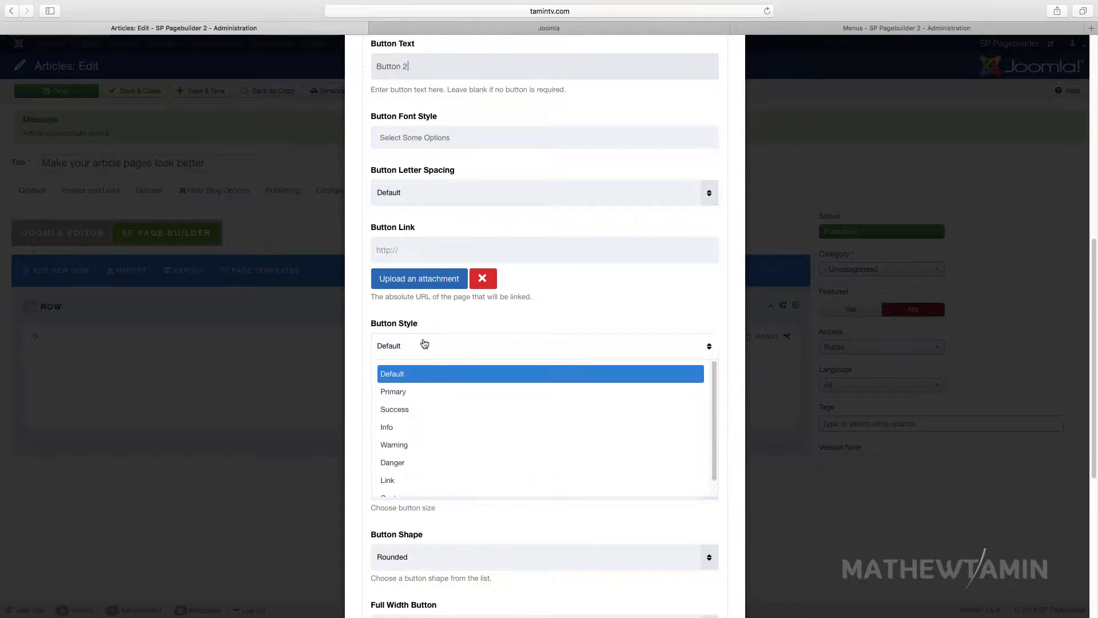
left_click(412, 428)
scroll(469, 497, "down", 10)
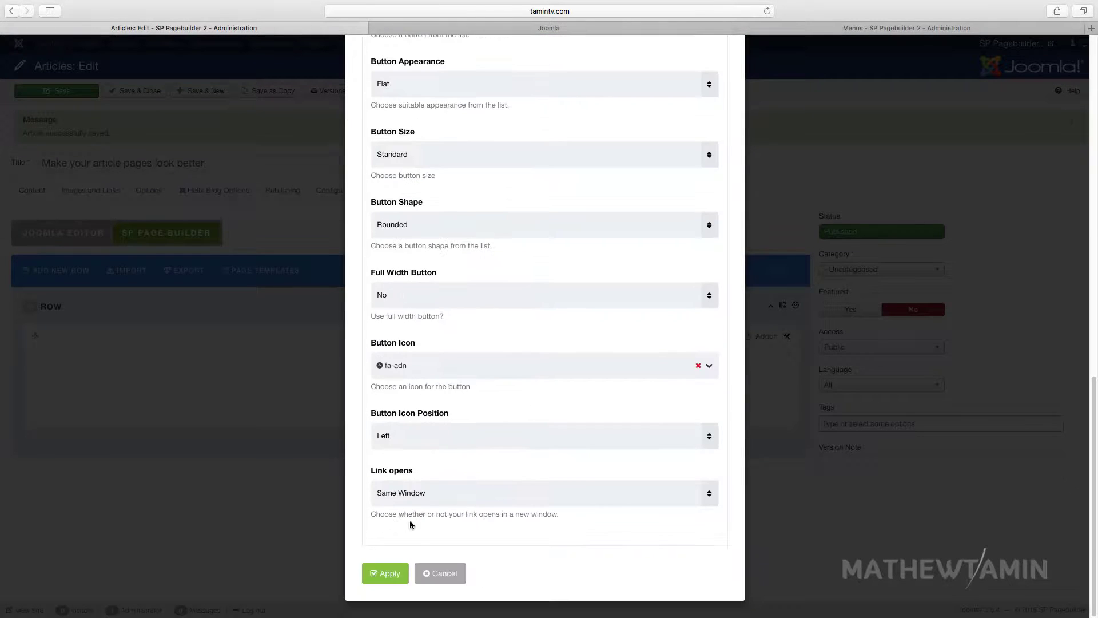
left_click(390, 569)
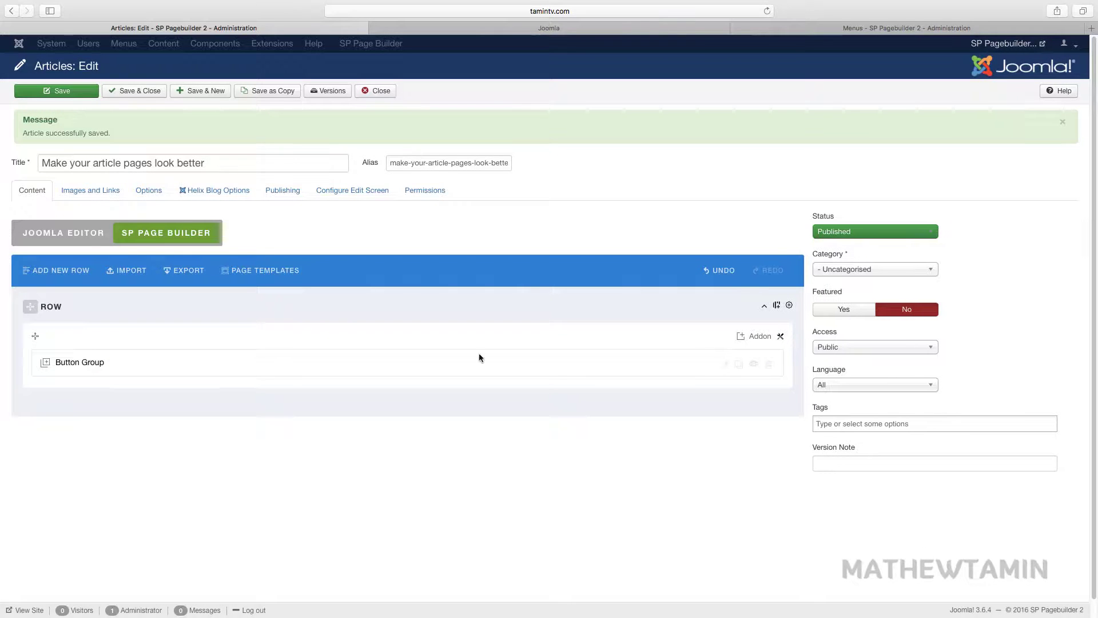
- Save the article, check the button group on the reloaded published page, and return to the article editor
left_click(60, 90)
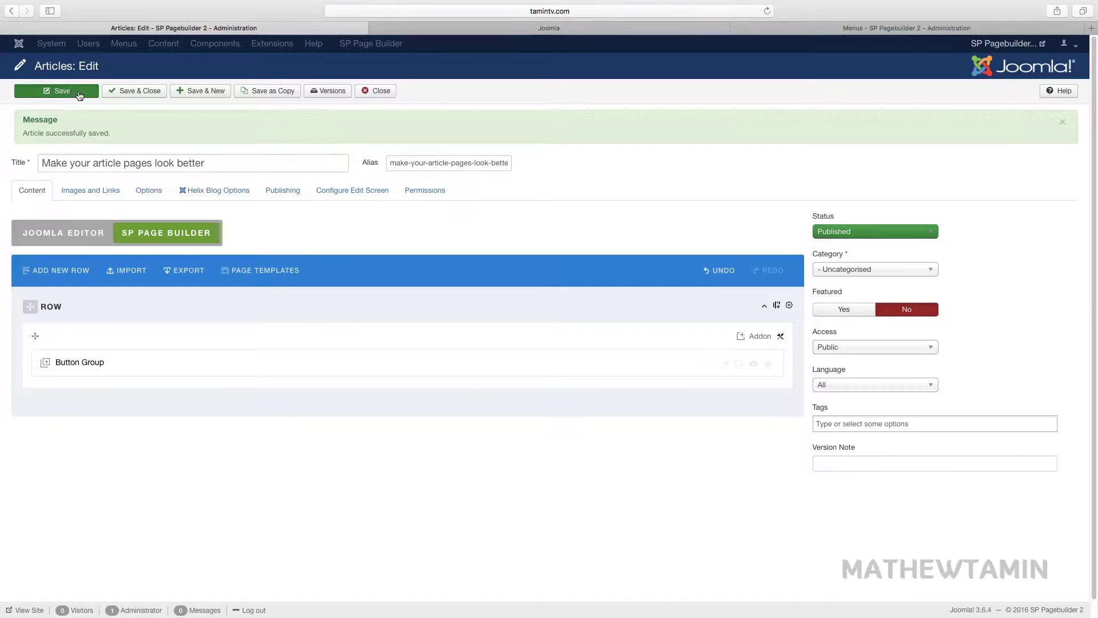
left_click(542, 29)
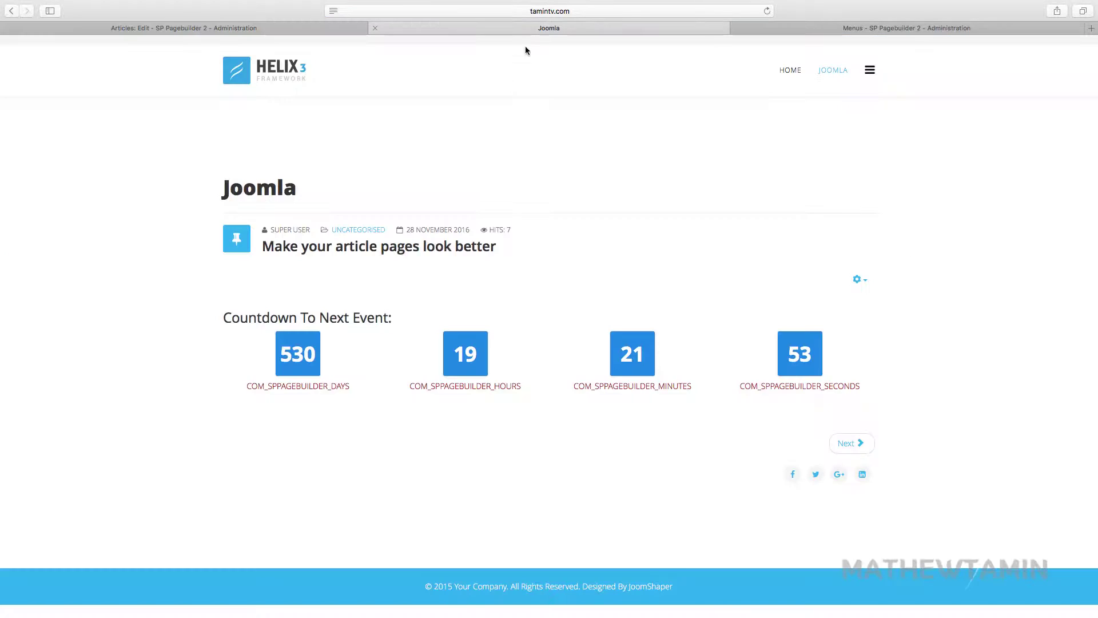
left_click(767, 12)
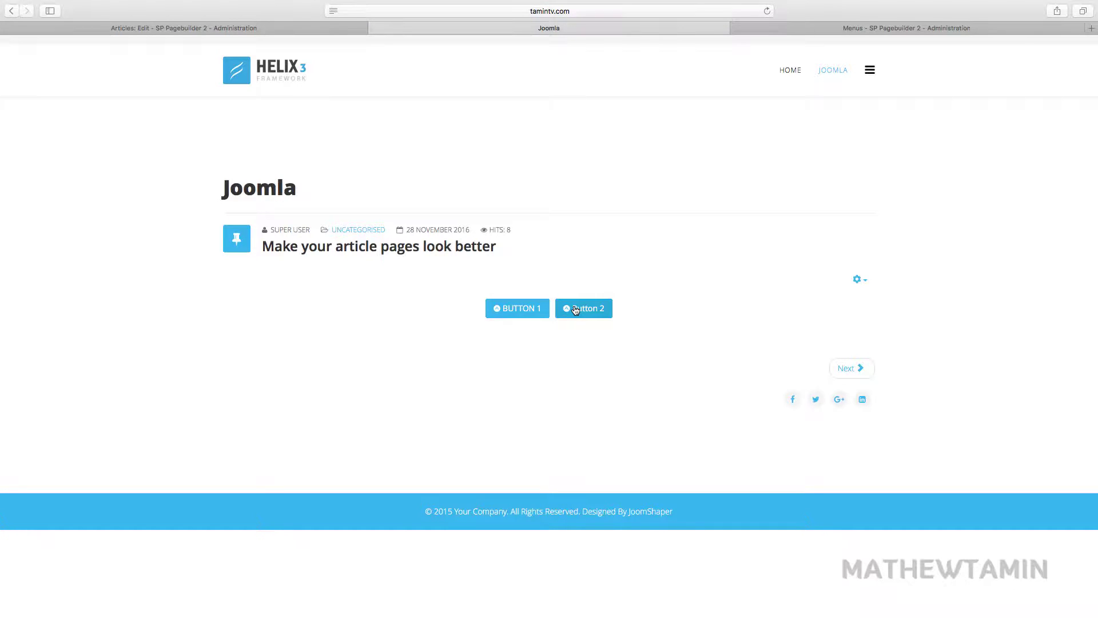
left_click(284, 28)
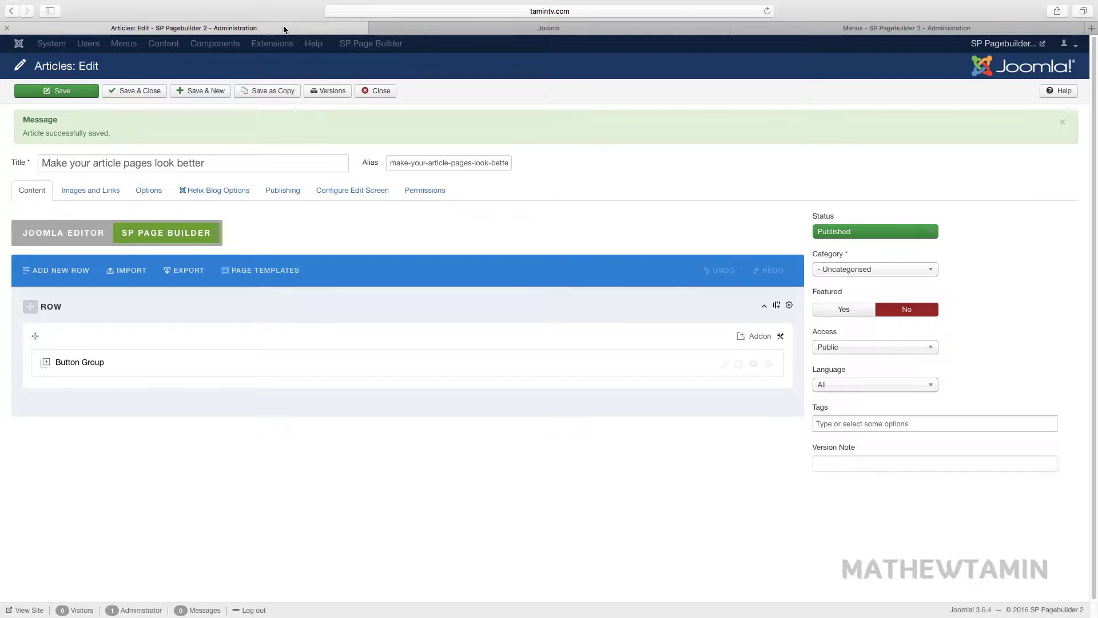
- Load the About page template into the article and save it
left_click(283, 276)
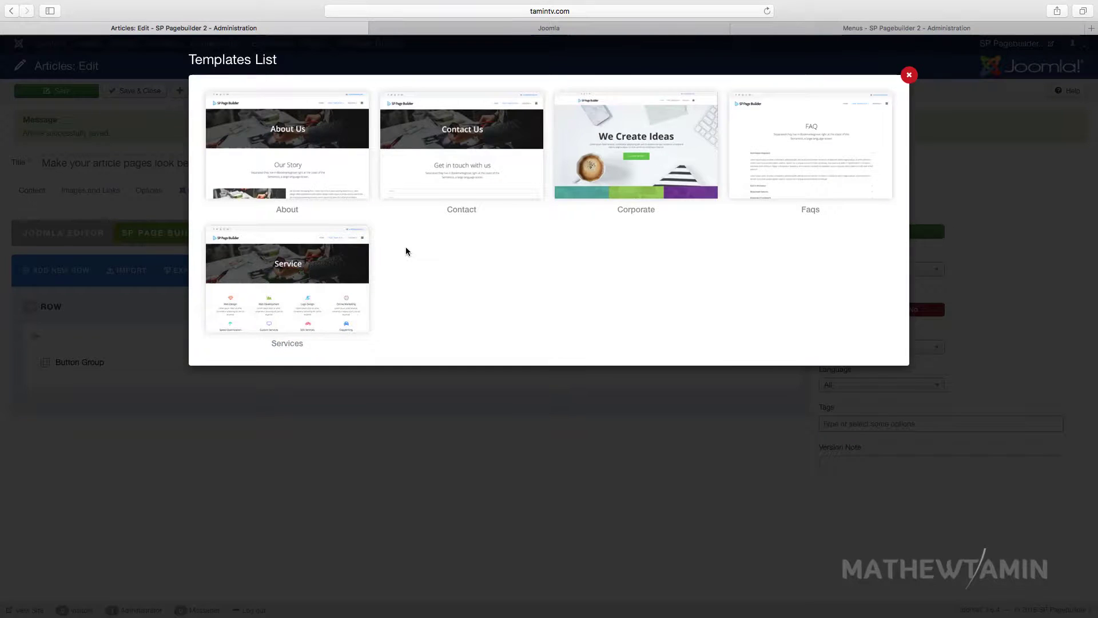
left_click(288, 144)
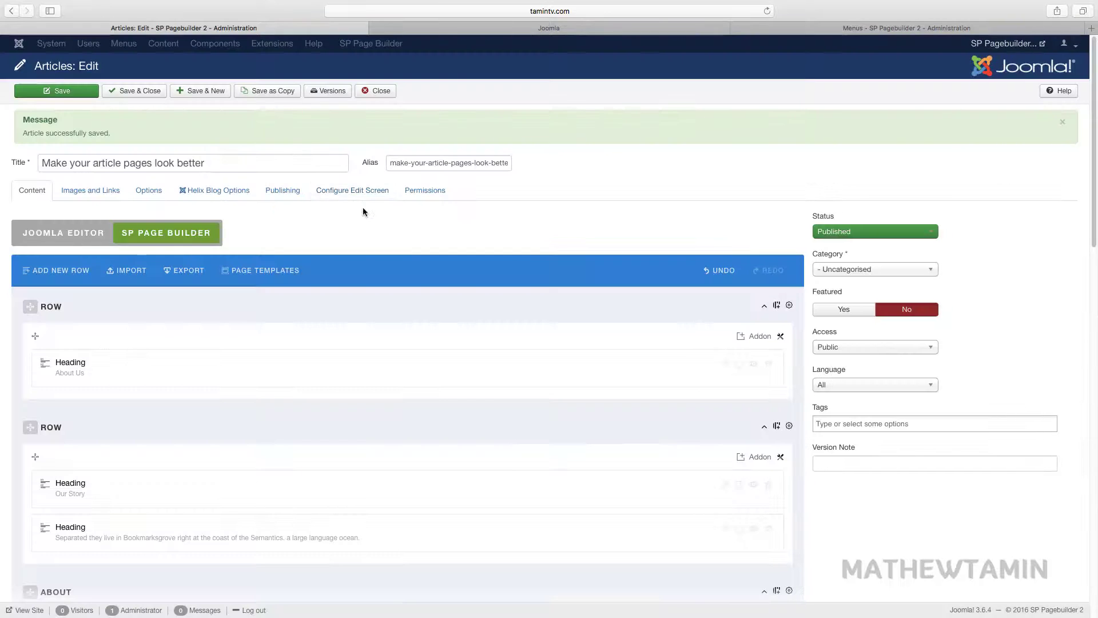
scroll(387, 329, "down", 5)
scroll(389, 328, "up", 5)
- Reload the published article and examine the About template's sections, from the story through the team and skills areas
left_click(523, 30)
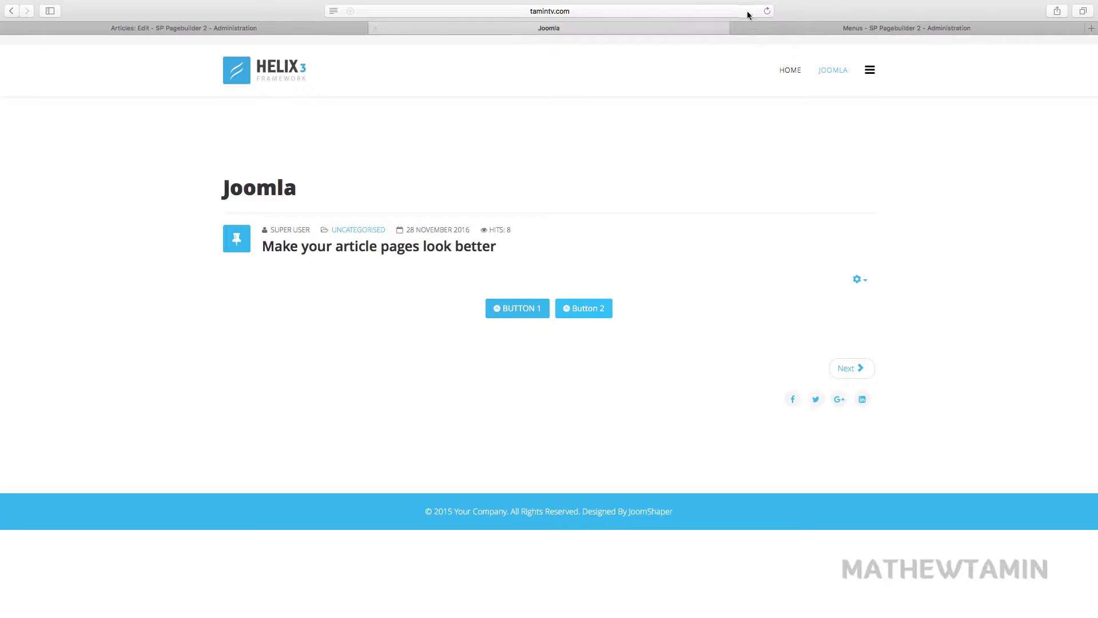
left_click(766, 11)
scroll(502, 303, "down", 3)
scroll(502, 307, "down", 3)
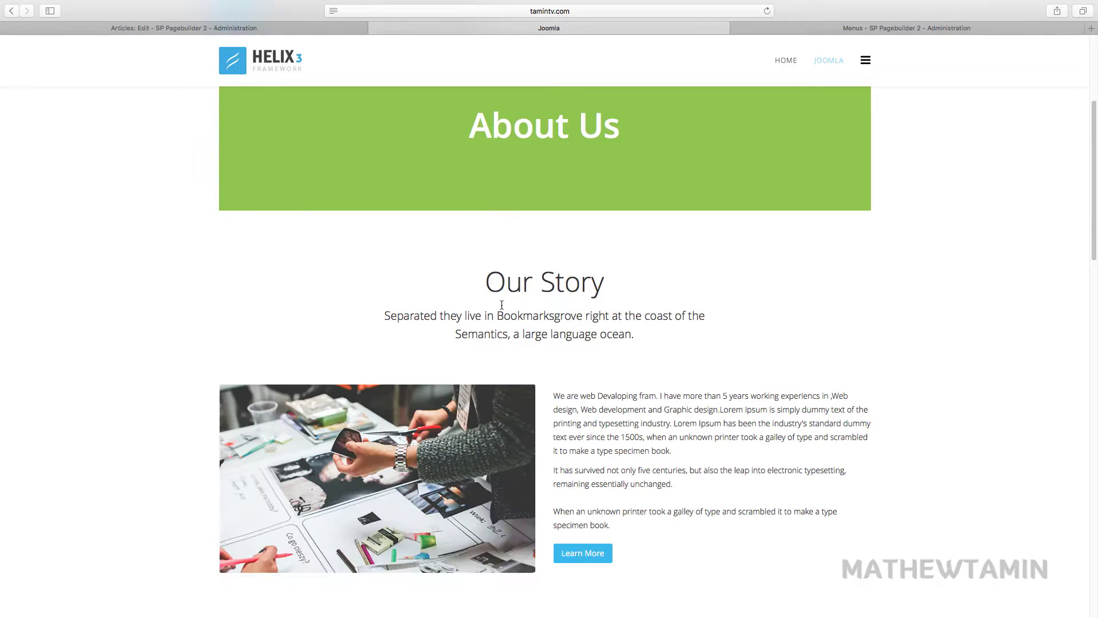
scroll(428, 373, "down", 3)
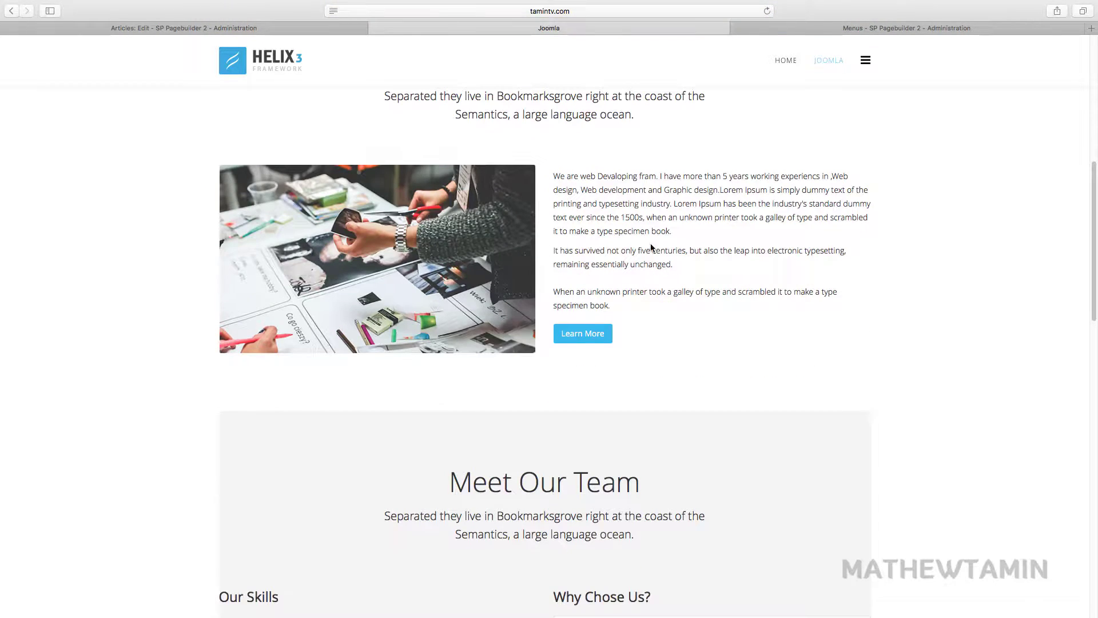
scroll(652, 247, "down", 8)
scroll(492, 294, "up", 2)
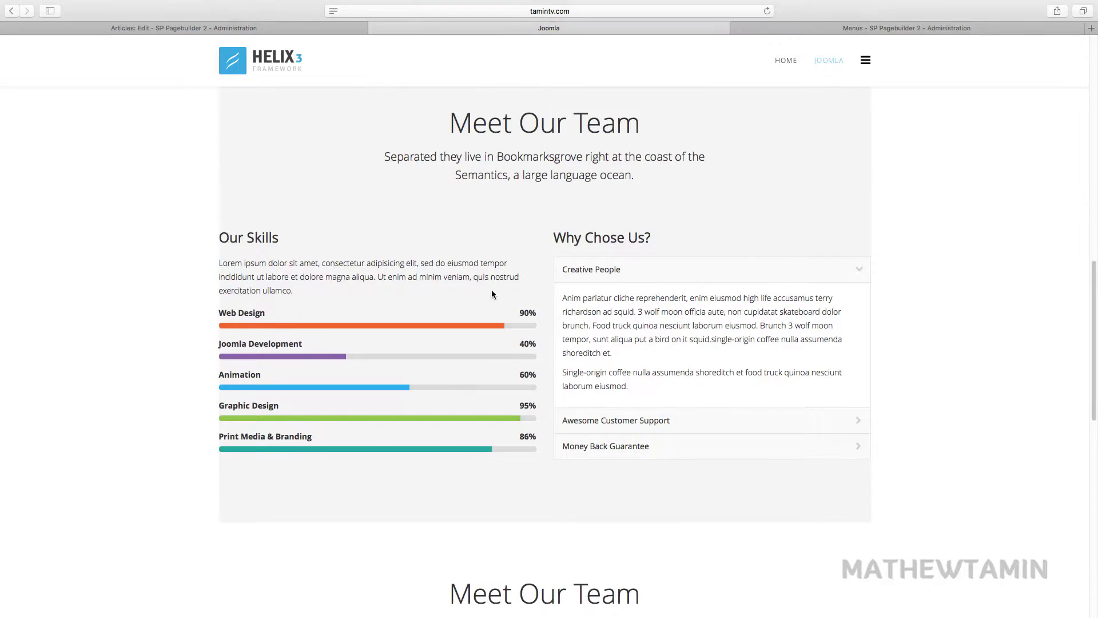
scroll(492, 294, "up", 8)
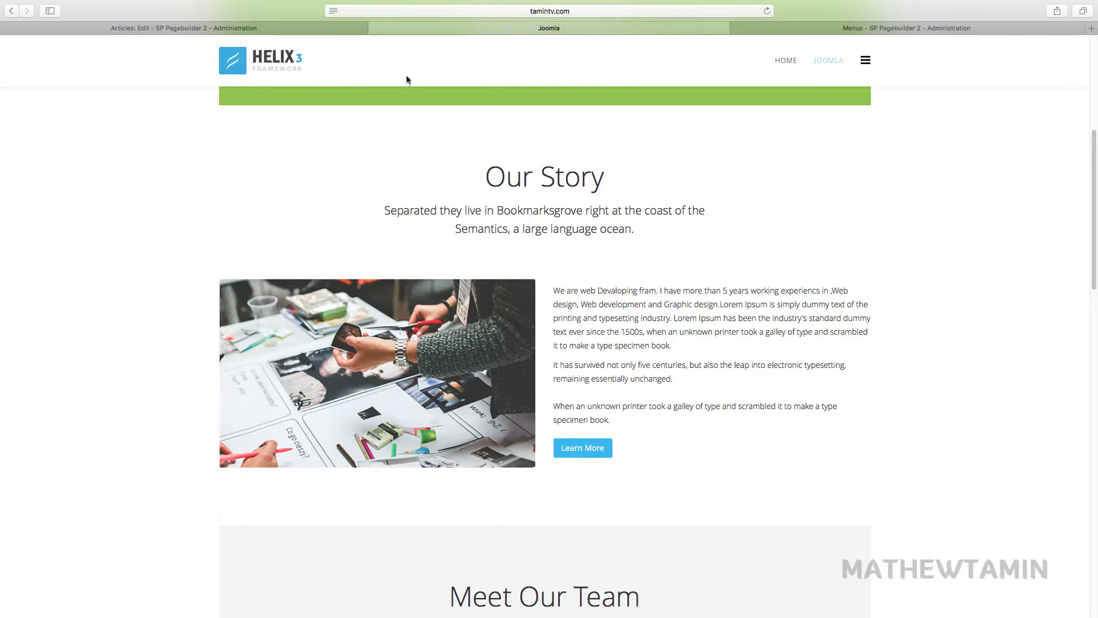
- Return to the article editor and review the About Us heading addon's title, font, margin and padding settings
left_click(323, 28)
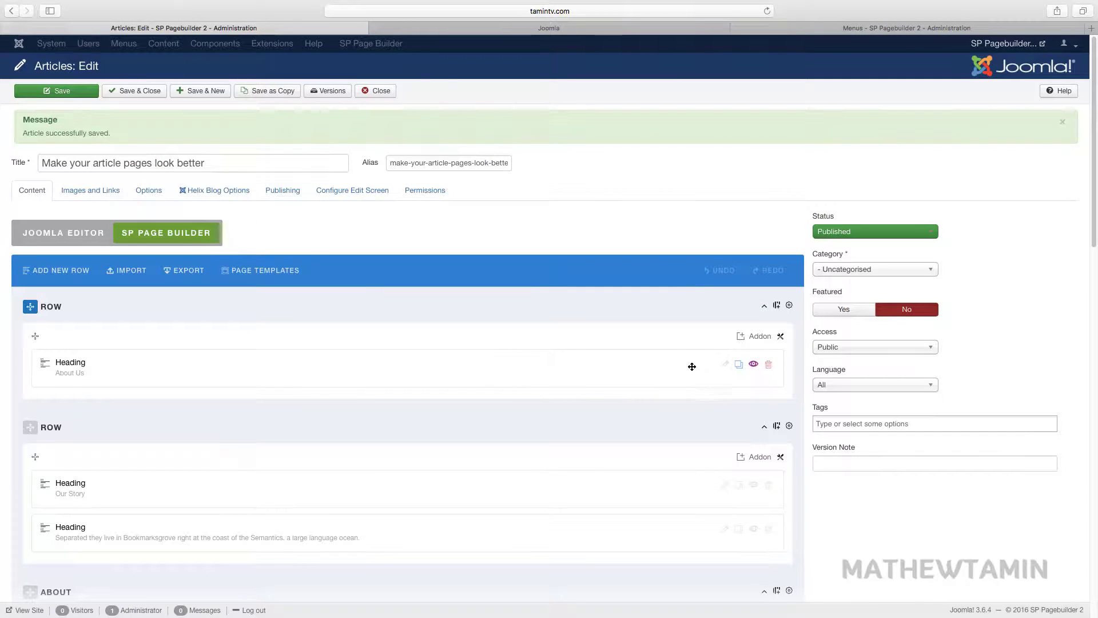
left_click(724, 364)
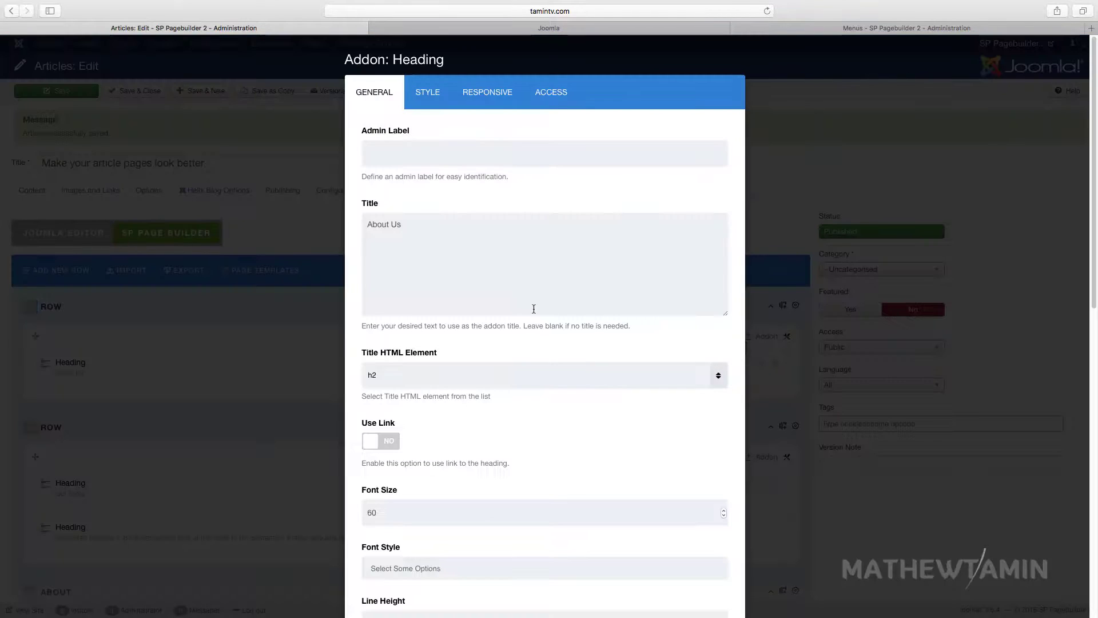
scroll(441, 399, "down", 5)
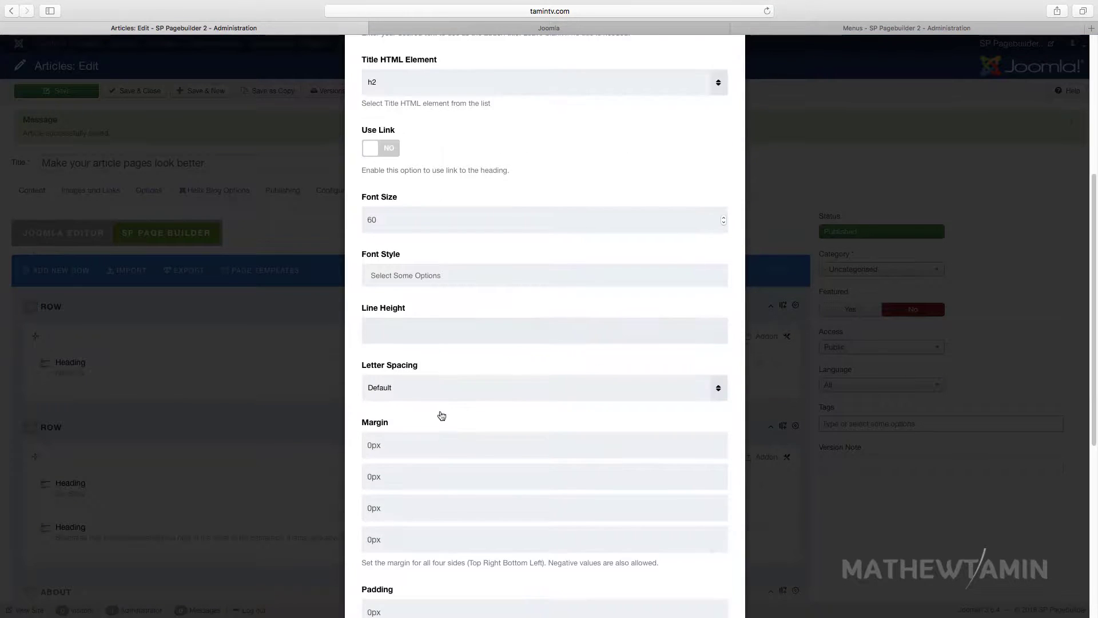
scroll(441, 415, "down", 6)
left_click(441, 572)
scroll(302, 406, "down", 2)
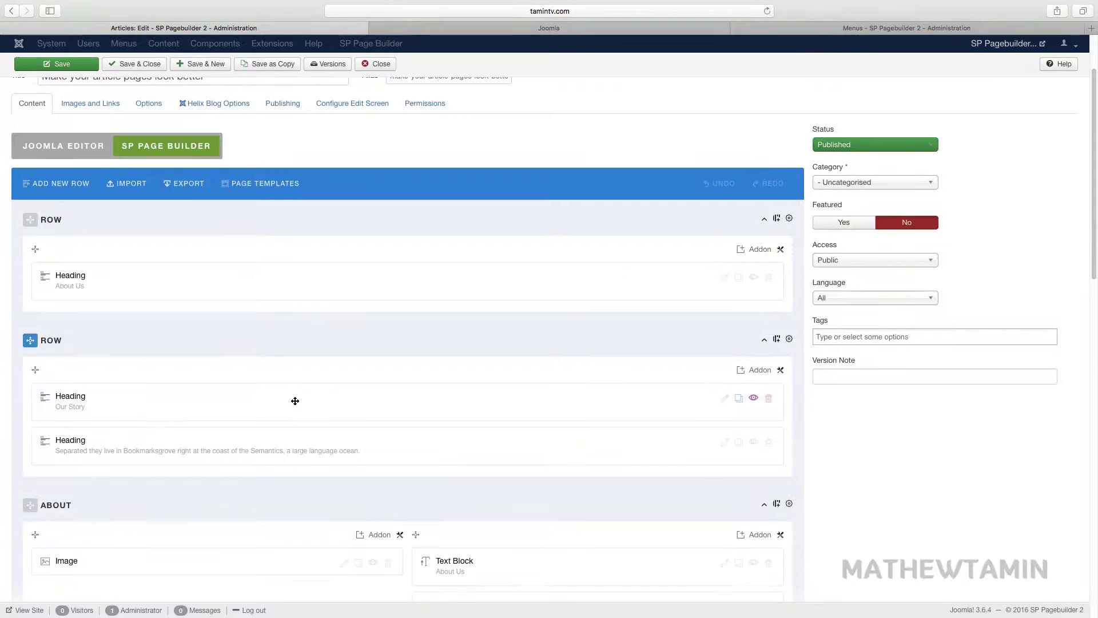
scroll(295, 400, "down", 1)
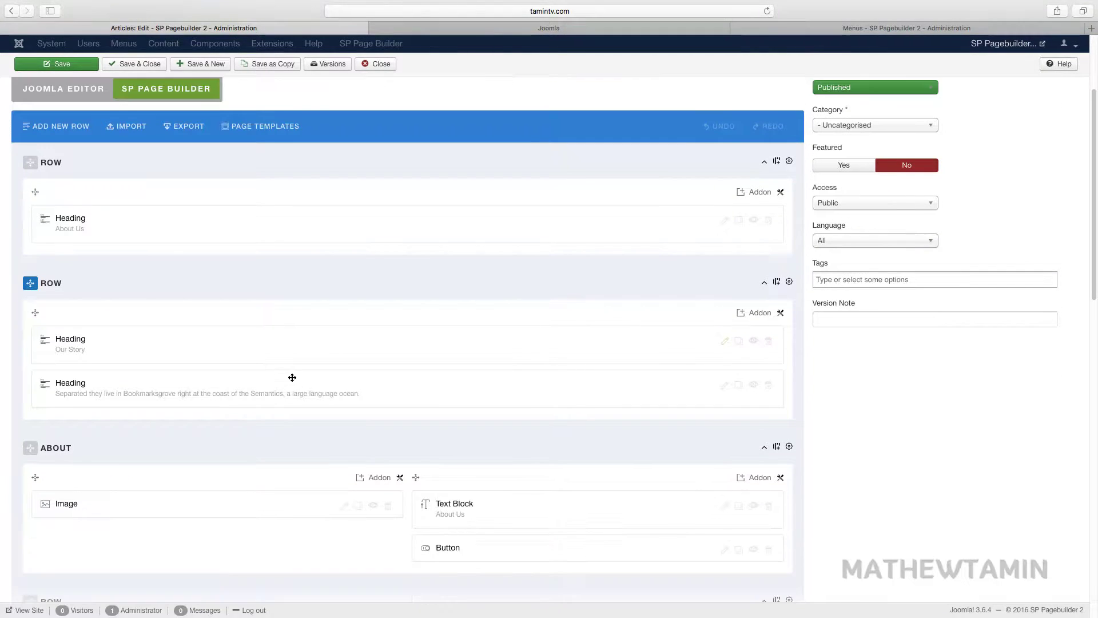
- Examine the published About page from the banner to the skills area and expand the Awesome Customer Support accordion item
left_click(514, 30)
scroll(691, 309, "up", 4)
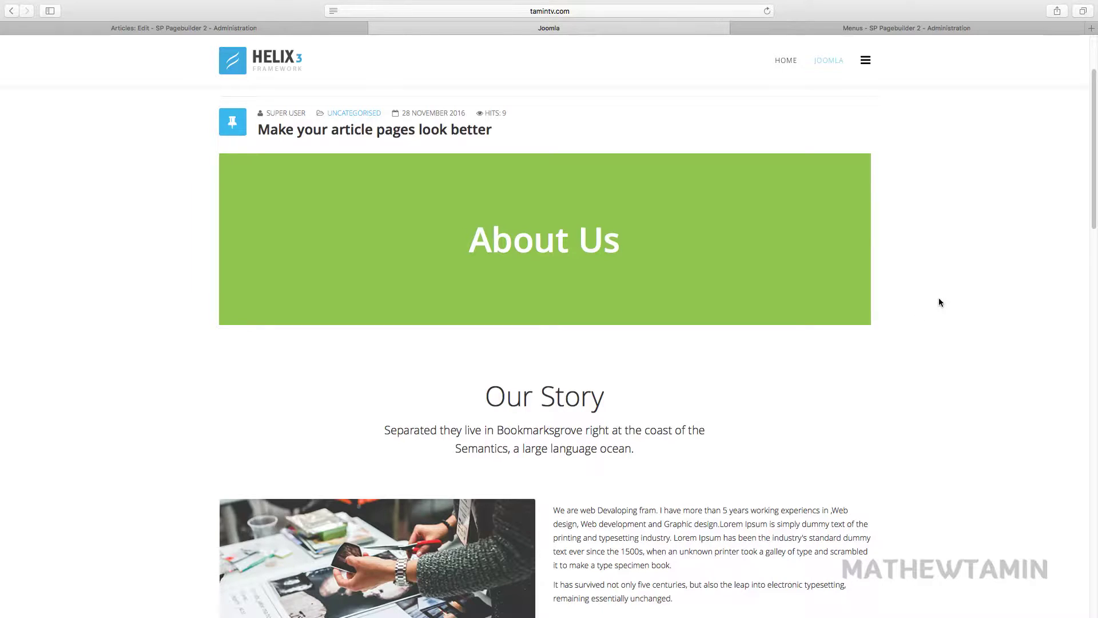
mouse_move(921, 8)
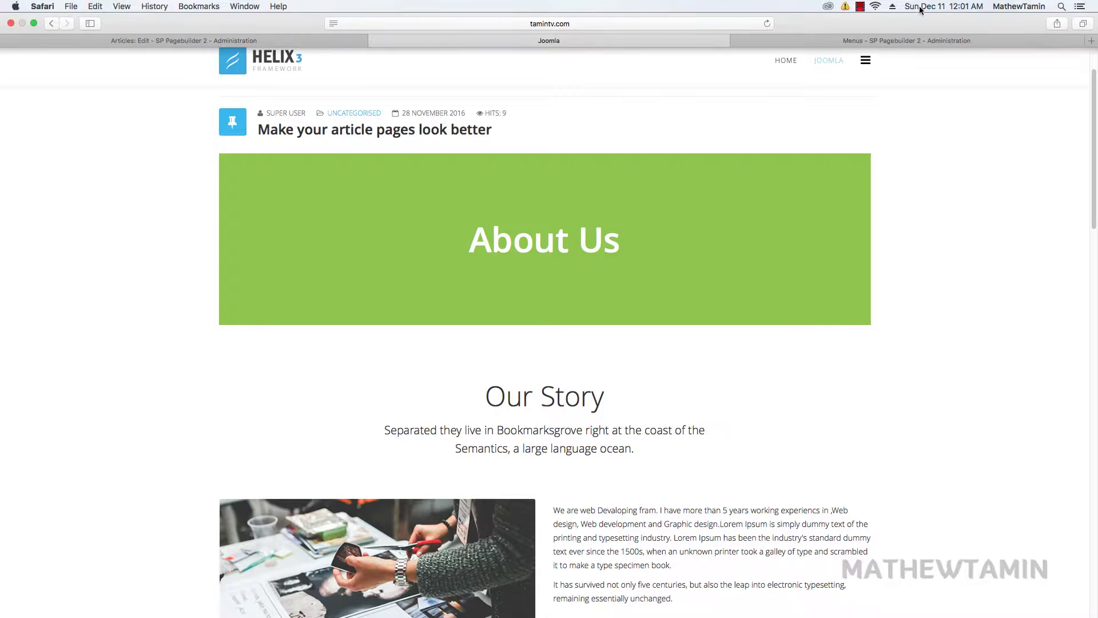
left_click(860, 6)
left_click(766, 278)
scroll(755, 280, "down", 4)
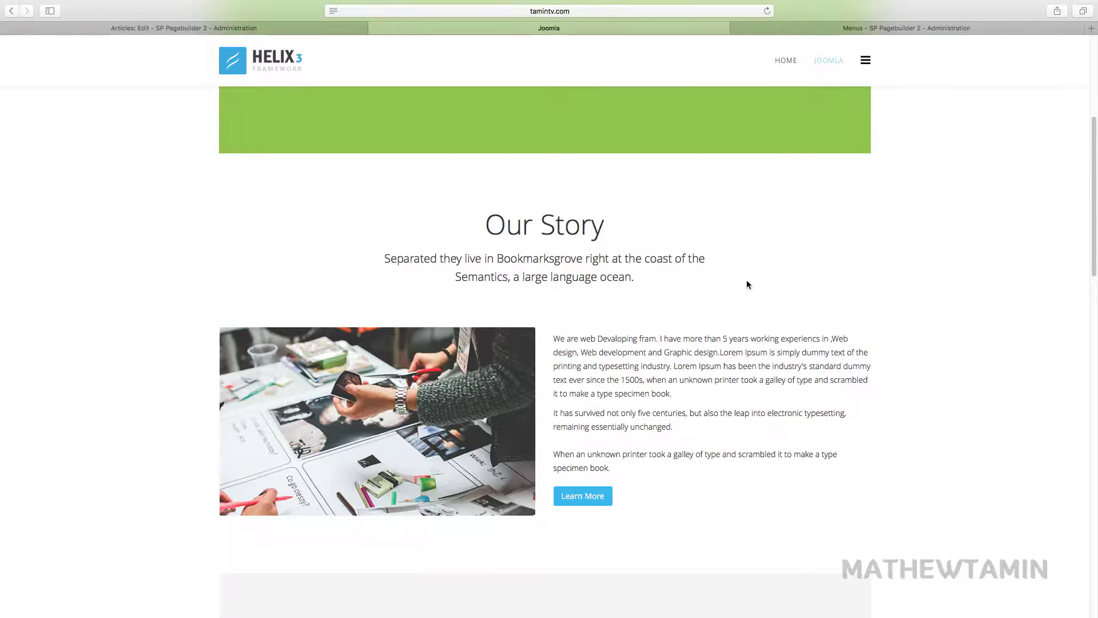
scroll(747, 285, "down", 4)
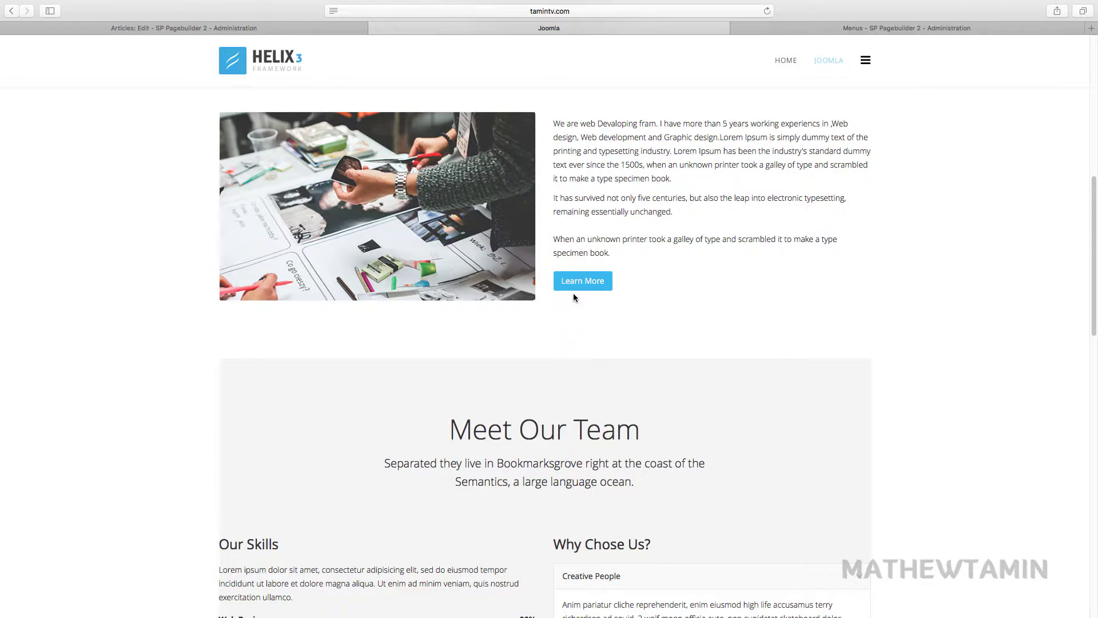
scroll(574, 296, "up", 1)
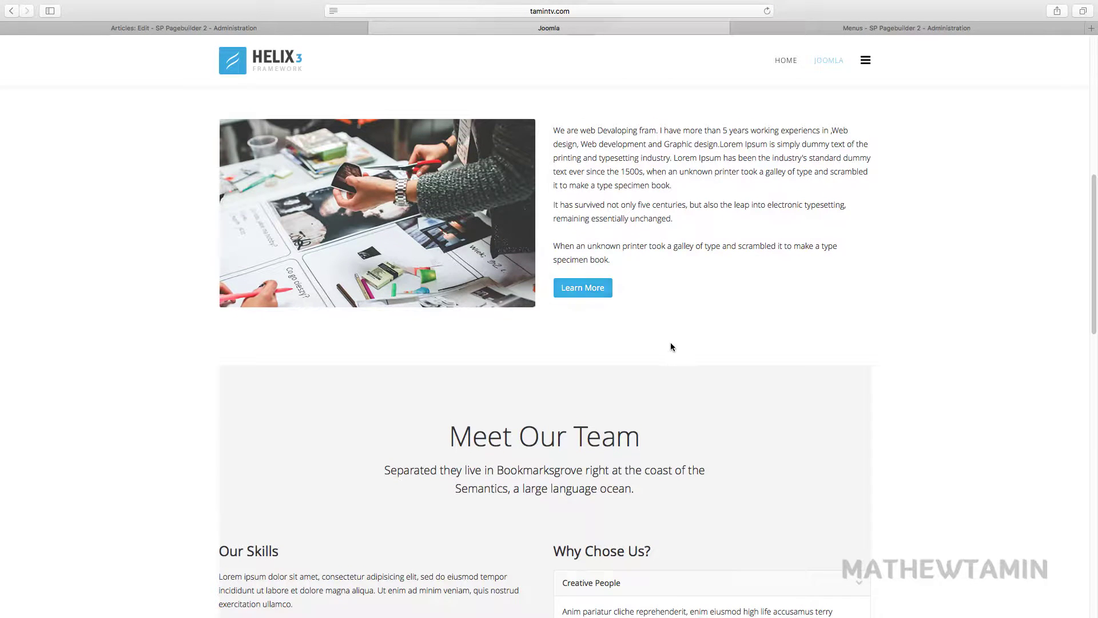
scroll(670, 343, "down", 5)
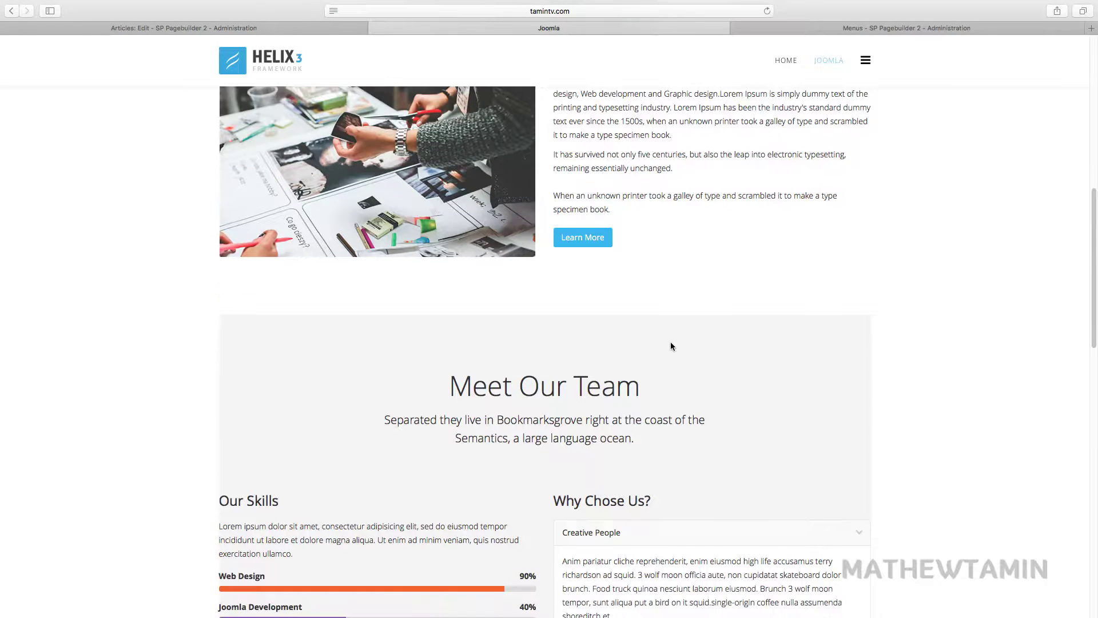
left_click(628, 481)
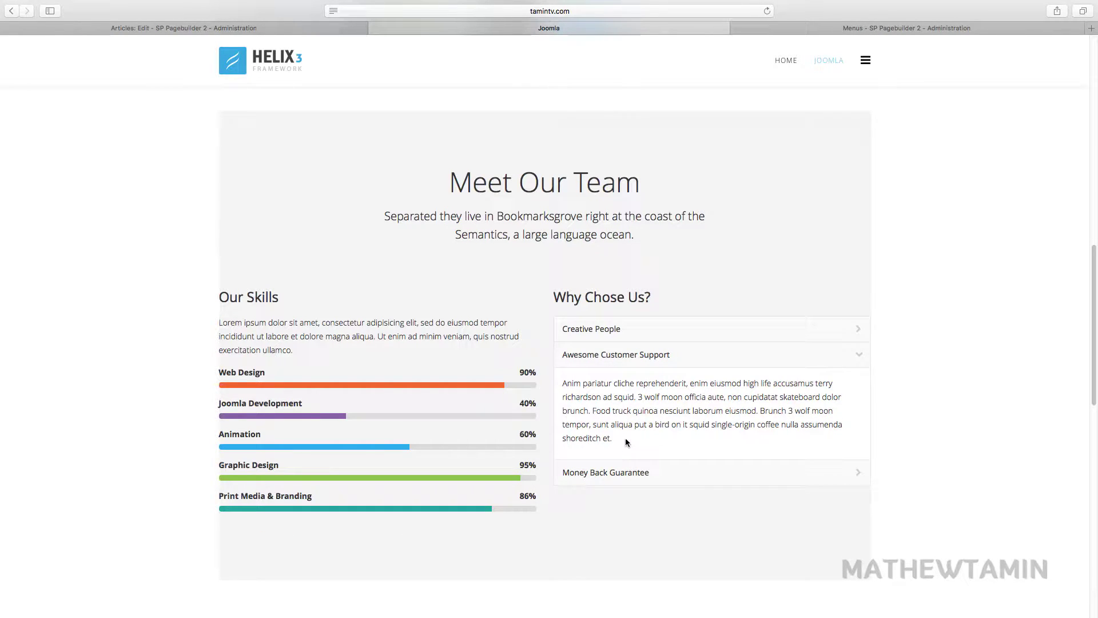
- Return to the article editor, view the list of available page templates and close it without loading one
left_click(286, 28)
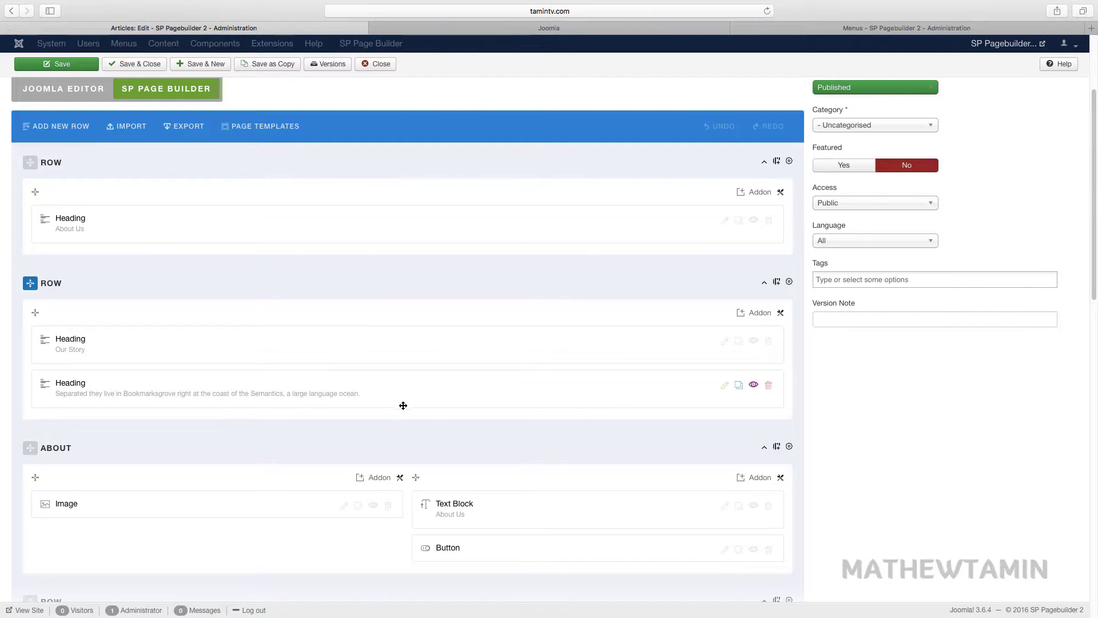
scroll(402, 404, "up", 2)
left_click(243, 189)
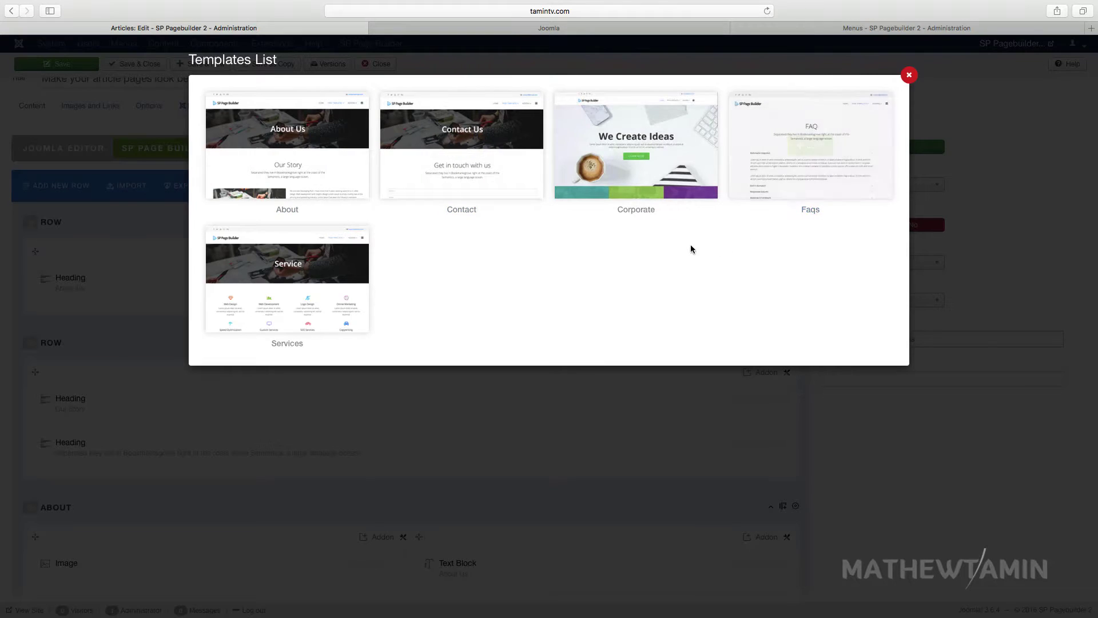
left_click(909, 75)
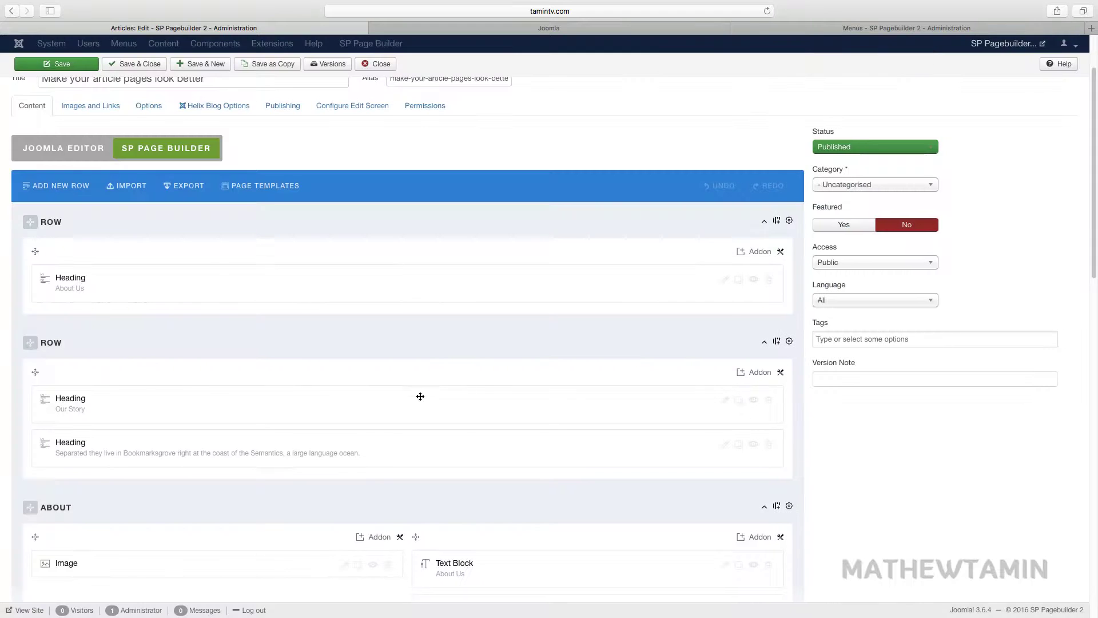
- Move both story headings into the About Us row, and the About row's text block and button into the emptied second row
scroll(403, 396, "down", 2)
left_click_drag(255, 374, 266, 211)
left_click_drag(203, 396, 198, 196)
scroll(217, 340, "down", 4)
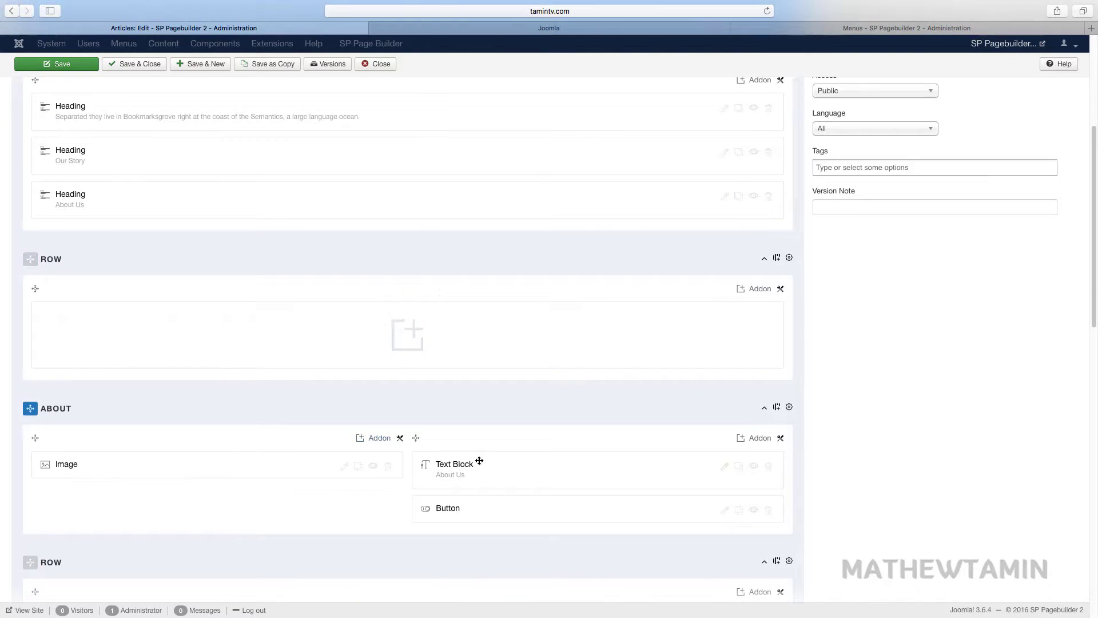
left_click_drag(498, 473, 161, 325)
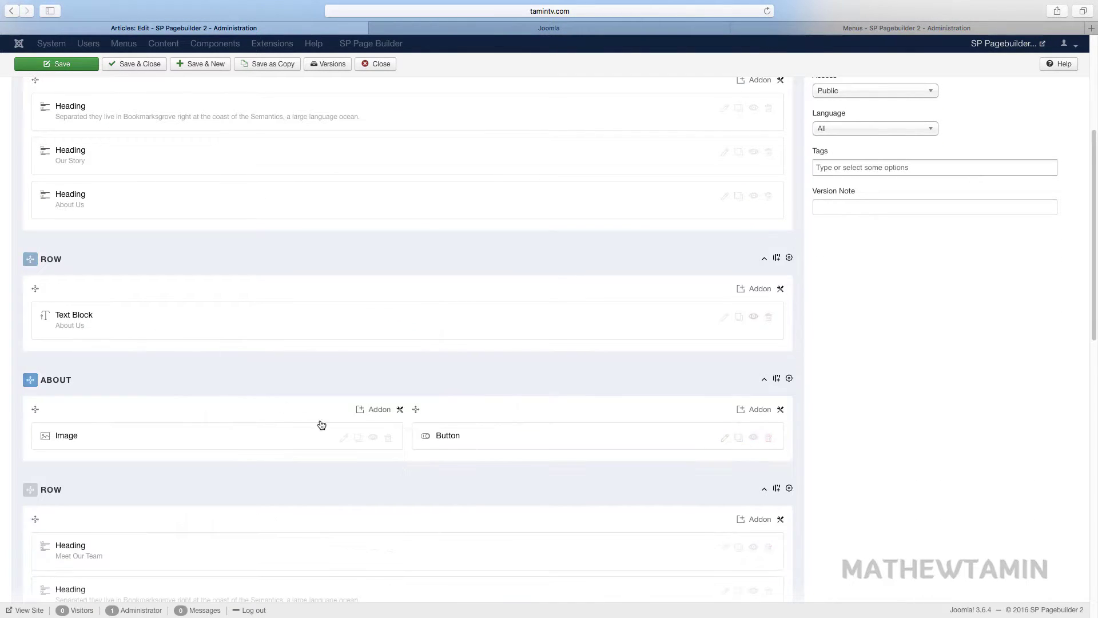
left_click_drag(490, 435, 235, 342)
- Move the first Meet Our Team subtitle heading above the About row's image, and shift progress bars up into the heading's row
scroll(269, 389, "down", 3)
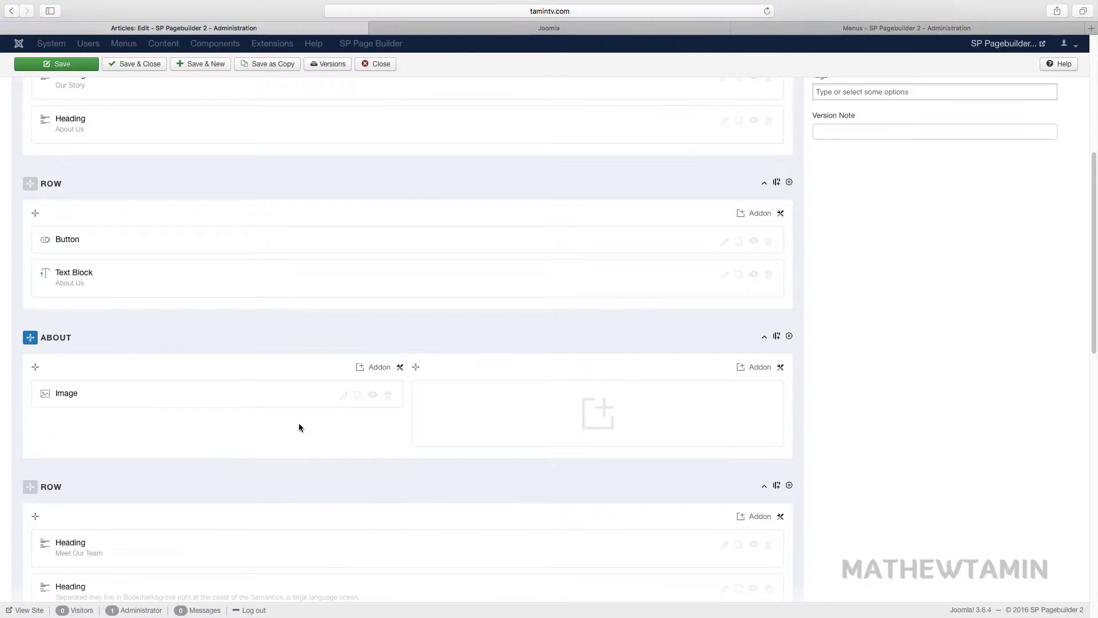
scroll(246, 451, "down", 7)
left_click_drag(218, 403, 239, 197)
scroll(241, 339, "down", 3)
left_click_drag(222, 466, 549, 218)
- Move the Why Chose Us accordion into the first Meet Our Team row and one progress bar into the emptied second column
scroll(508, 472, "down", 3)
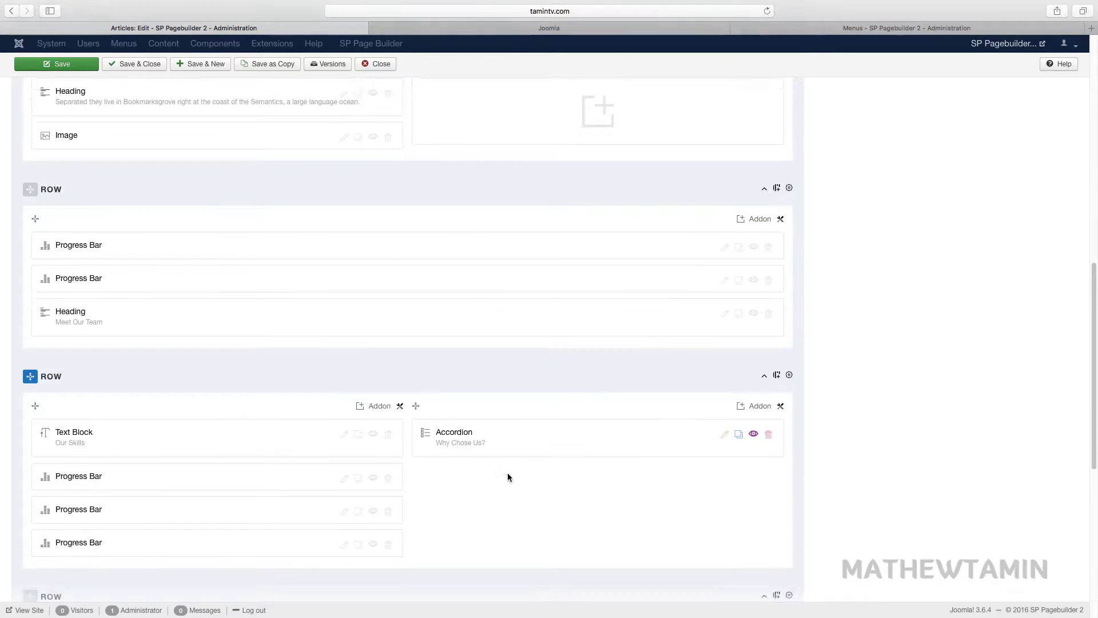
left_click_drag(498, 393, 401, 189)
left_click_drag(218, 482, 578, 431)
- Move the second Person addon into the lower Meet Our Team heading row and save the article
scroll(464, 486, "down", 5)
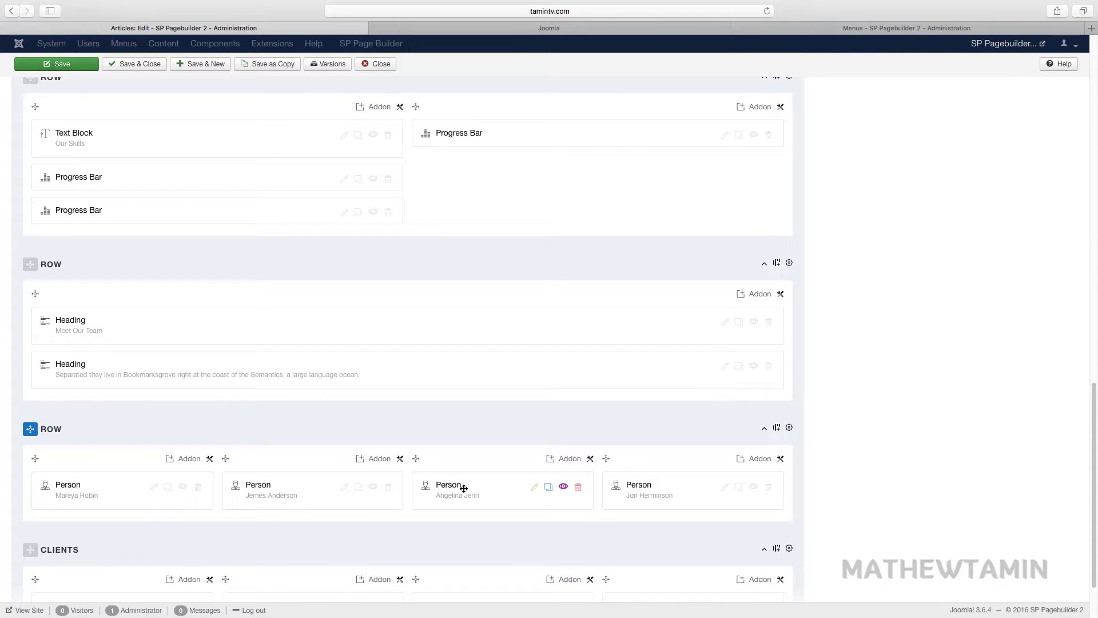
scroll(454, 483, "down", 3)
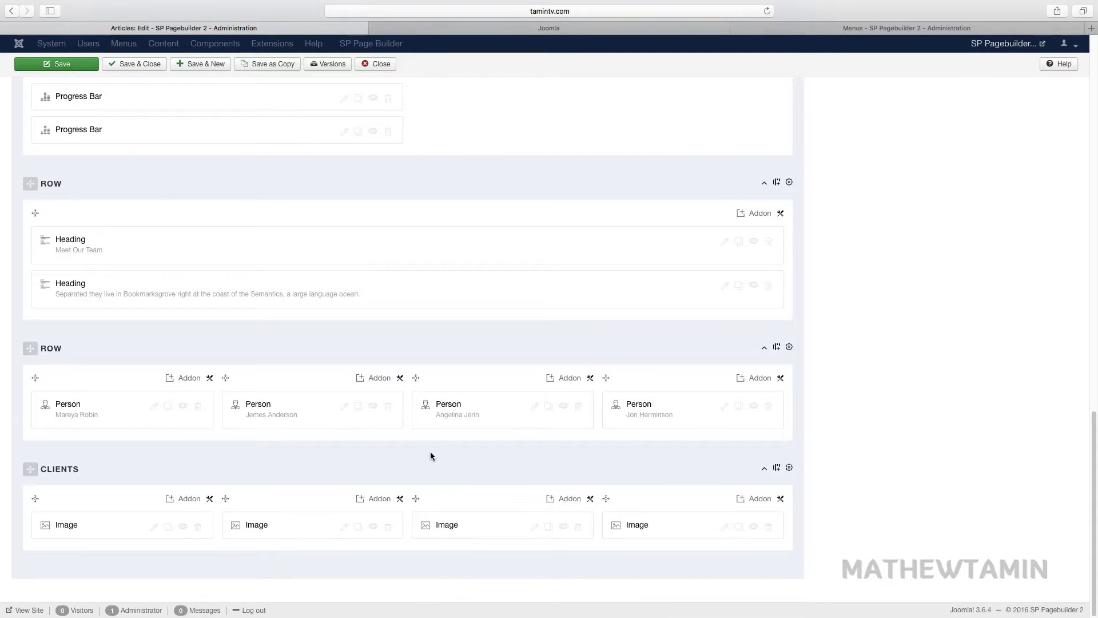
left_click_drag(295, 412, 381, 289)
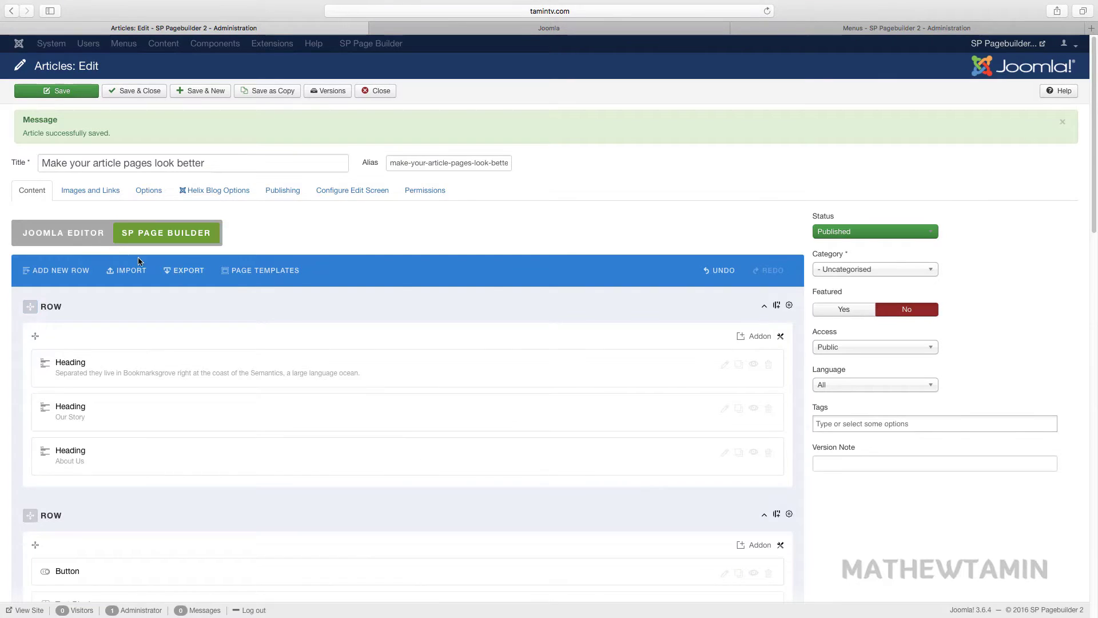
- Check the article's source code in the Joomla editor, cancel the dialog, and switch back to SP Page Builder
left_click(63, 232)
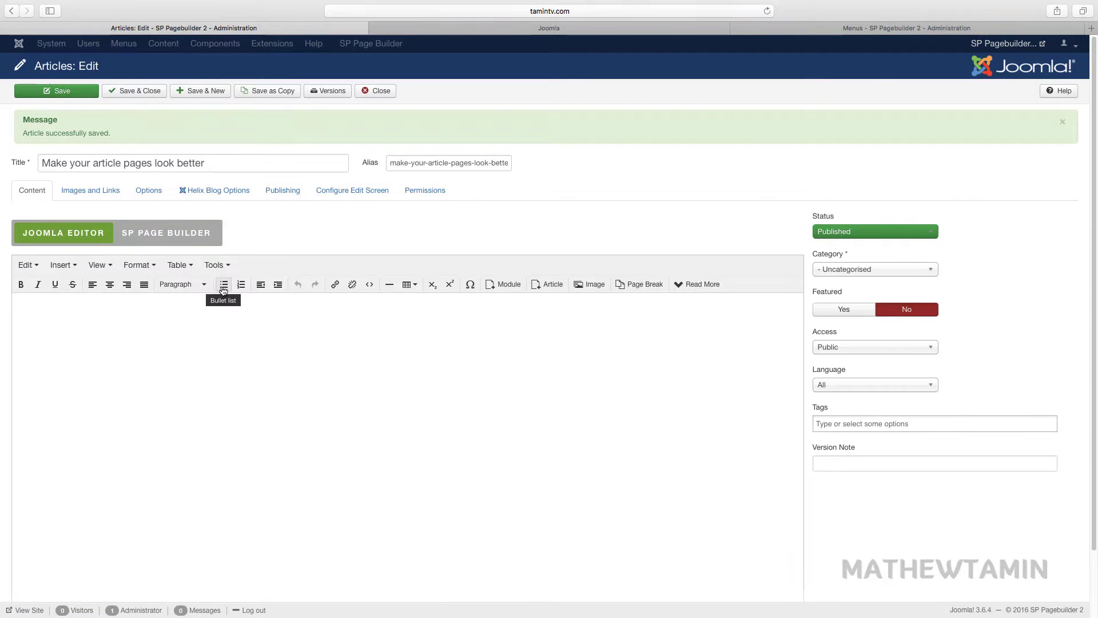
left_click(217, 265)
left_click(228, 284)
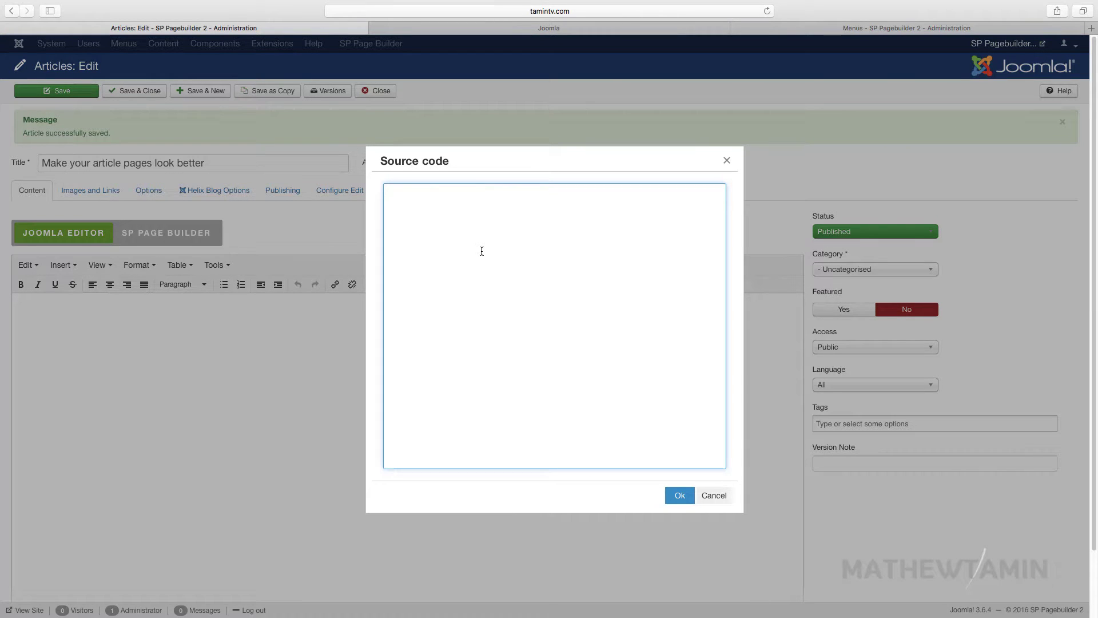
left_click(712, 496)
left_click(190, 235)
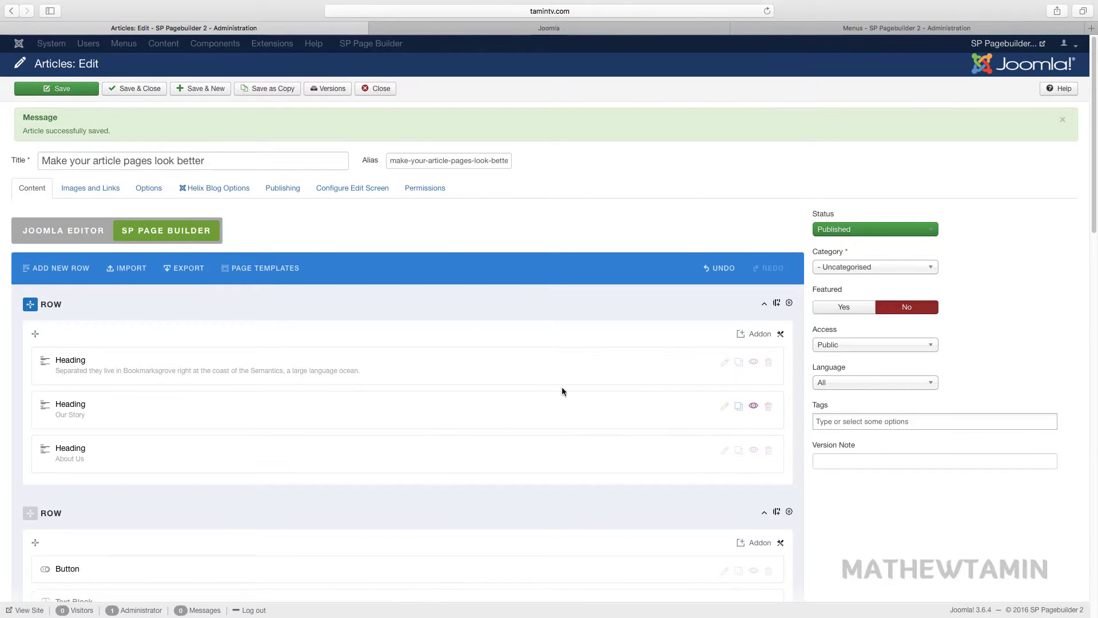
- Look over the rearranged rows and save the article again
scroll(563, 391, "down", 5)
scroll(422, 423, "up", 5)
left_click(56, 90)
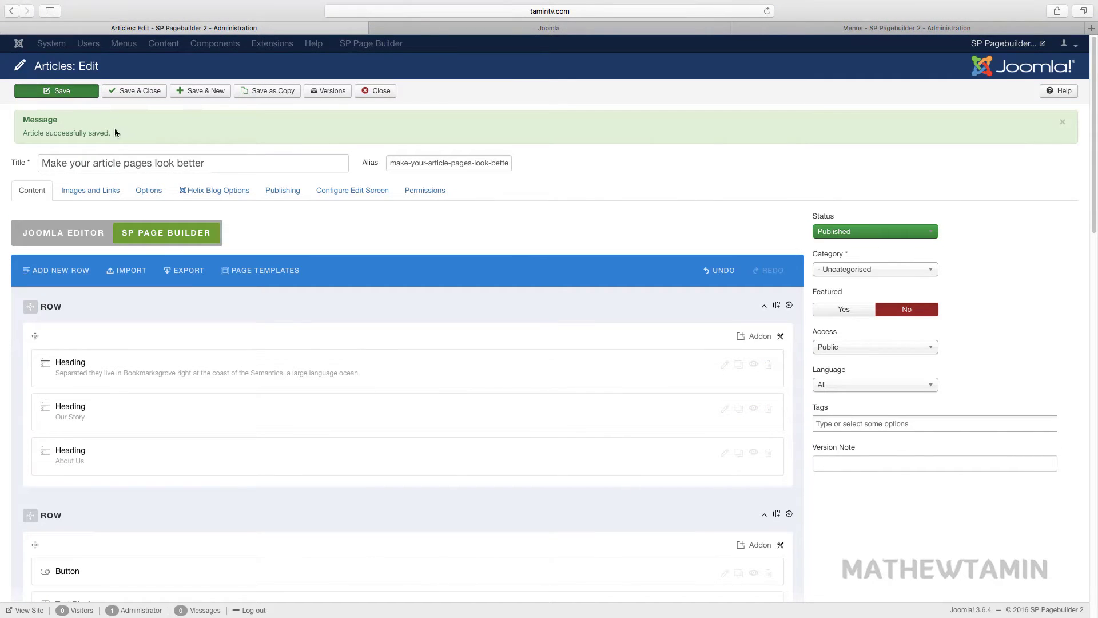
- Review the published page's original layout, including its team members and client logos, before refreshing it
left_click(543, 28)
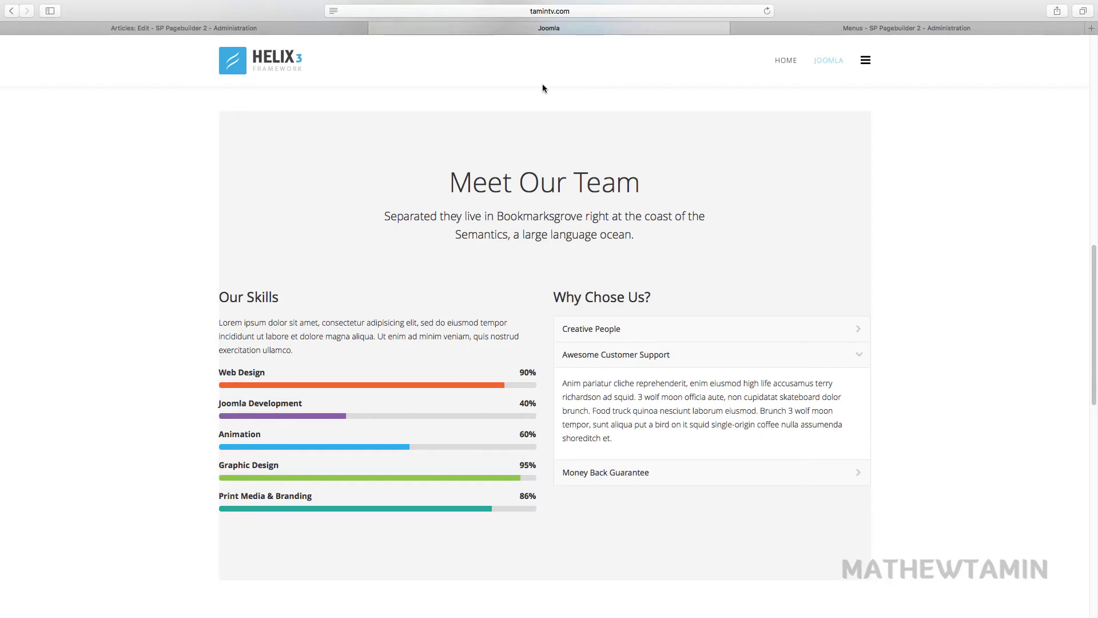
scroll(534, 245, "down", 6)
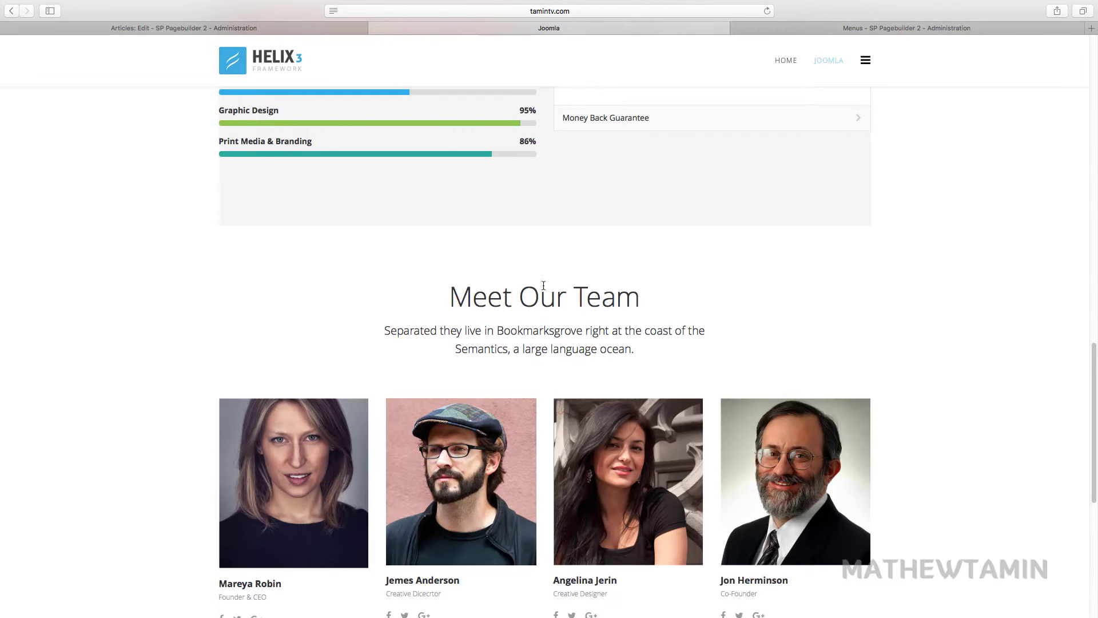
scroll(541, 303, "down", 4)
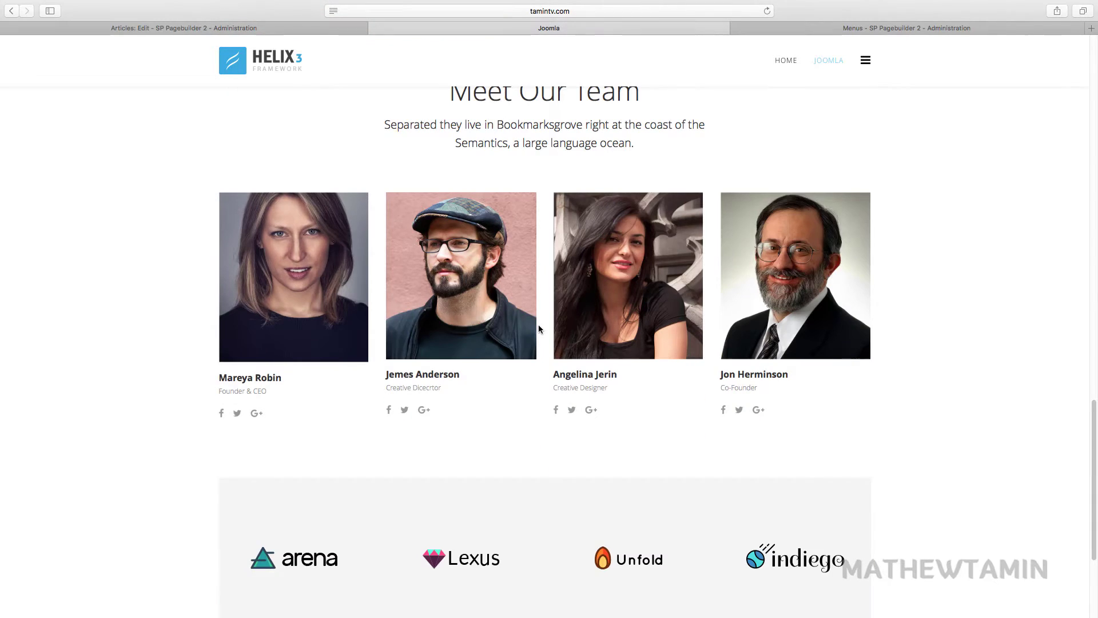
scroll(539, 327, "down", 4)
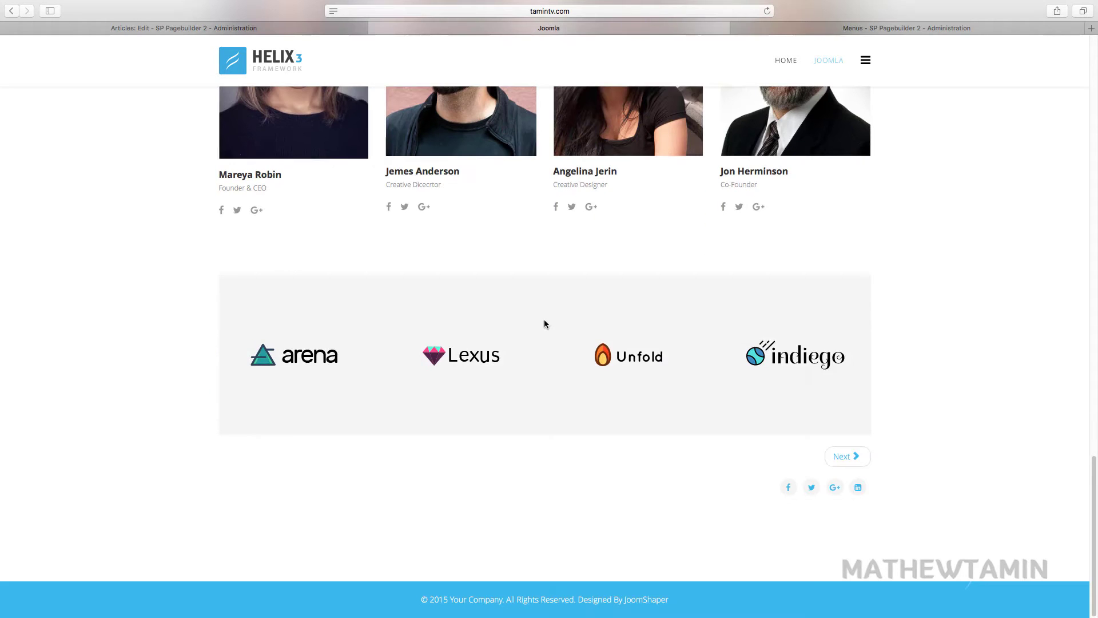
scroll(544, 324, "up", 20)
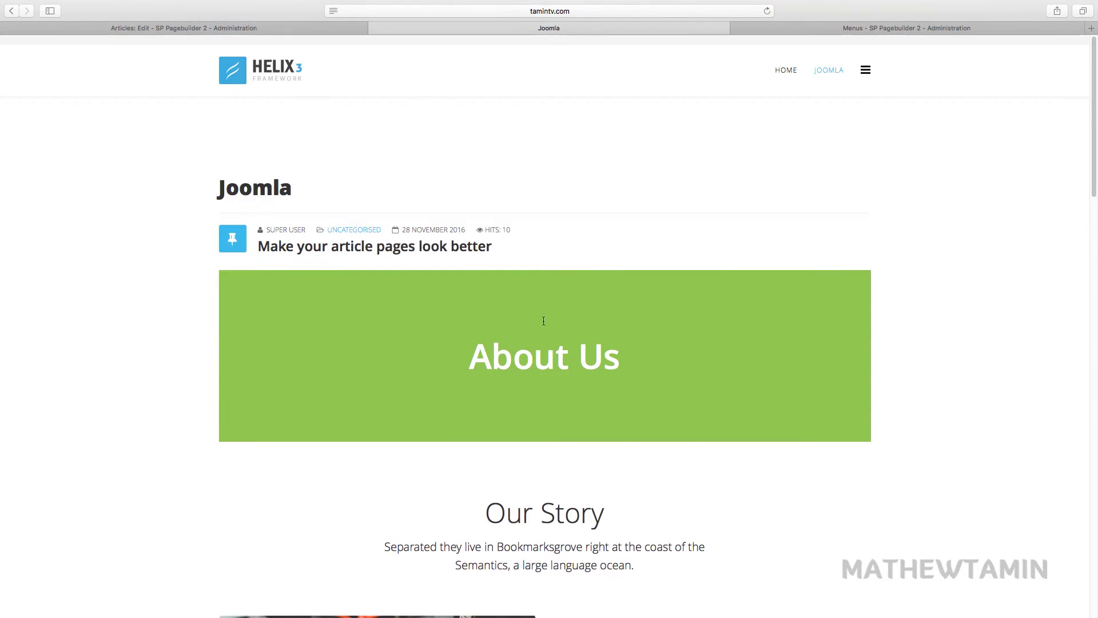
- Reload the published article and examine the rearranged headings, accordion, progress bars and team members
left_click(767, 11)
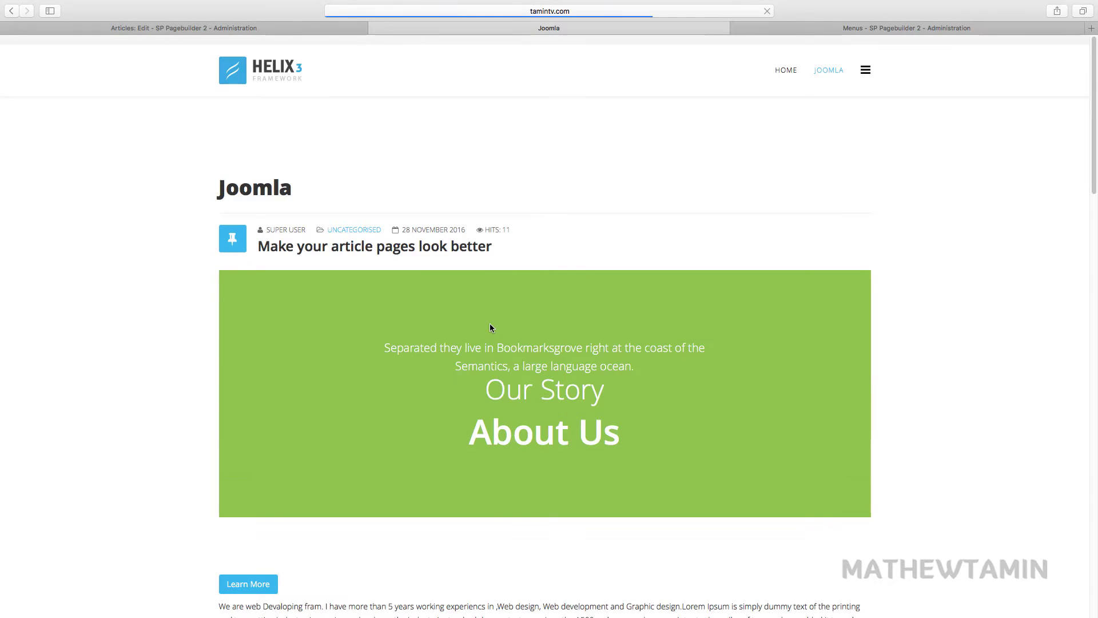
scroll(530, 304, "down", 2)
scroll(530, 303, "down", 15)
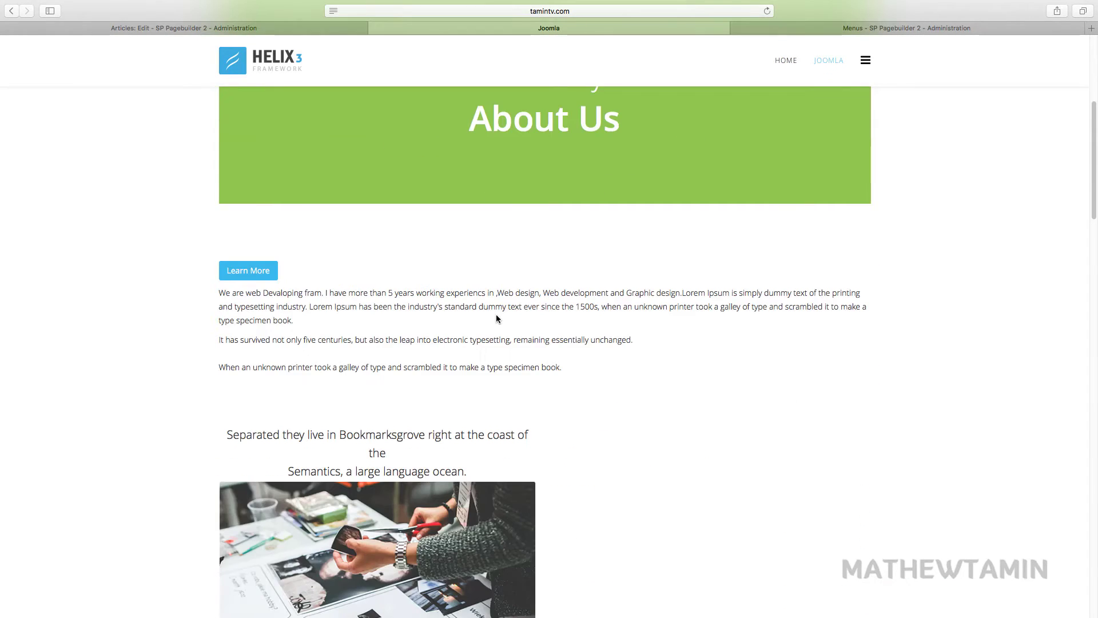
scroll(431, 372, "down", 6)
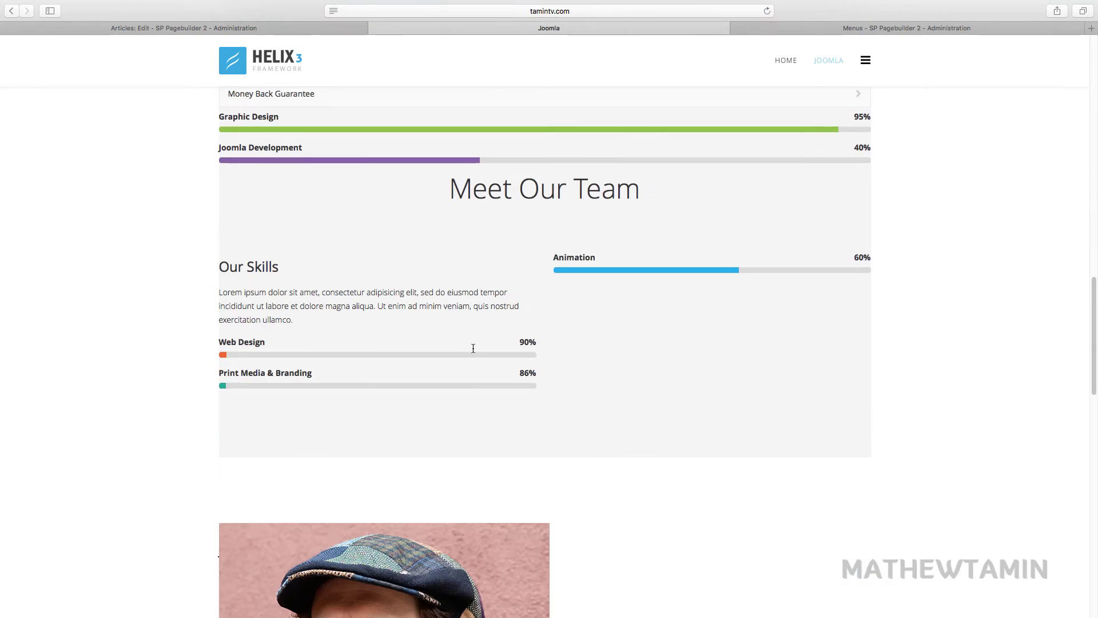
scroll(496, 335, "down", 4)
scroll(423, 325, "down", 13)
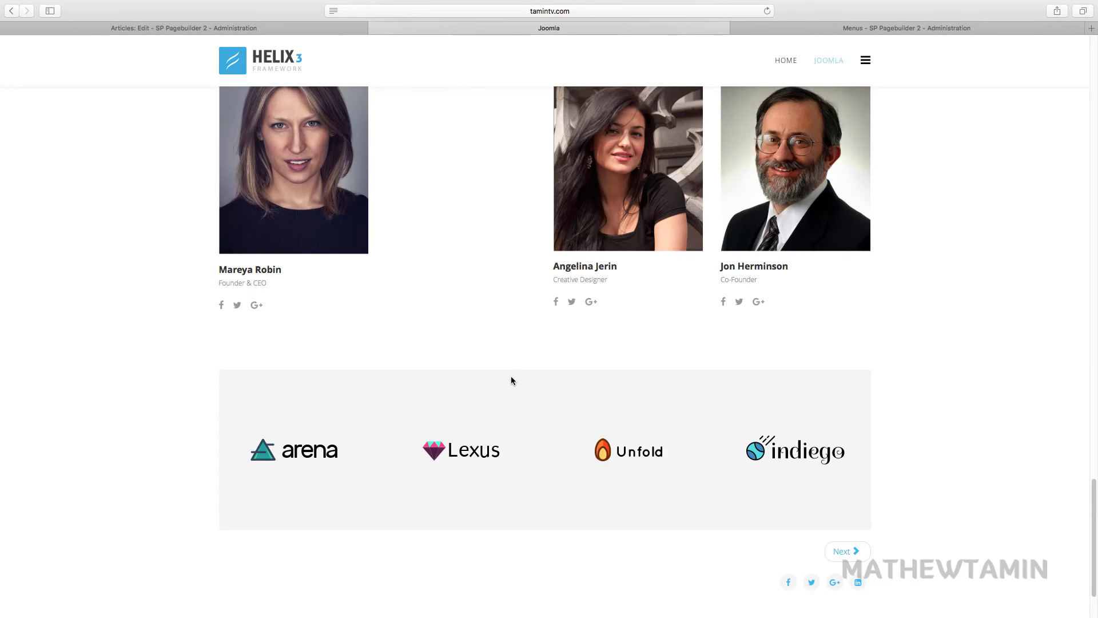
scroll(511, 380, "up", 12)
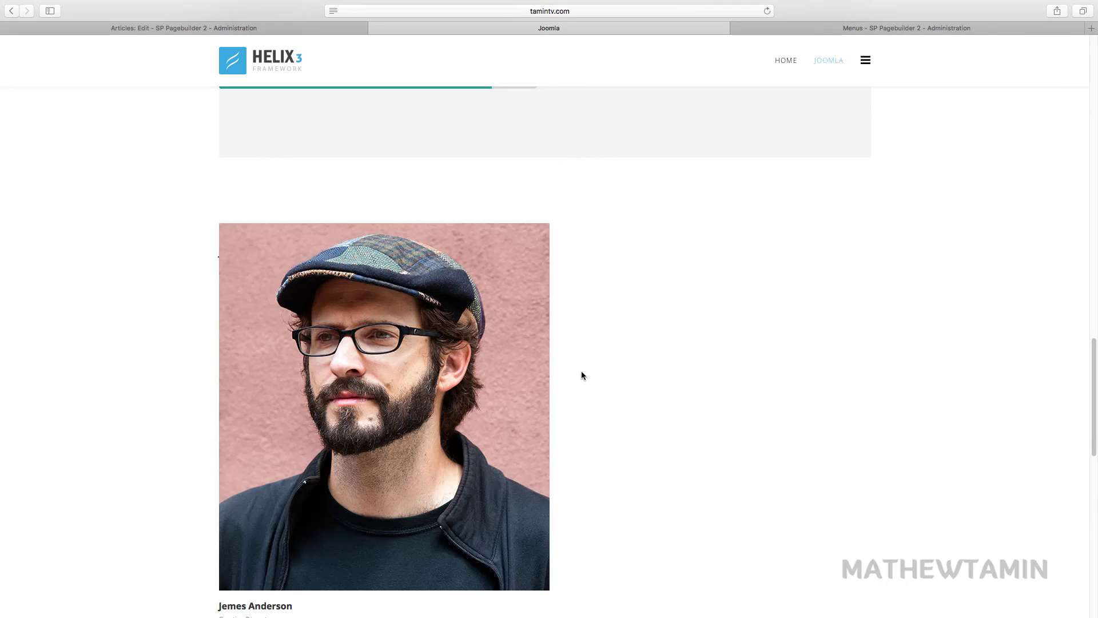
scroll(582, 375, "up", 11)
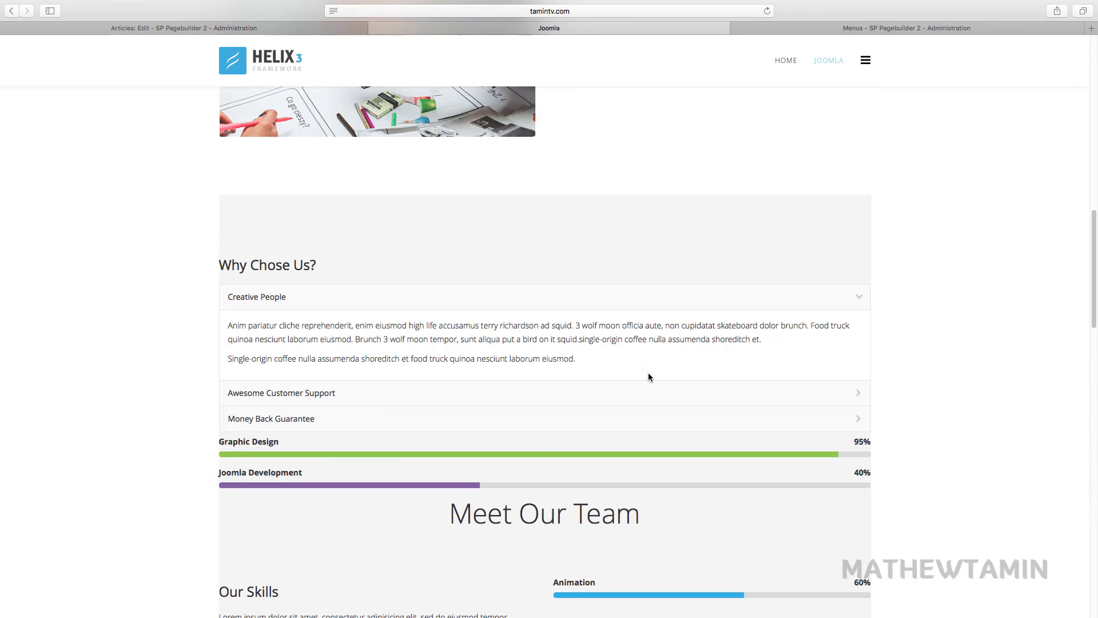